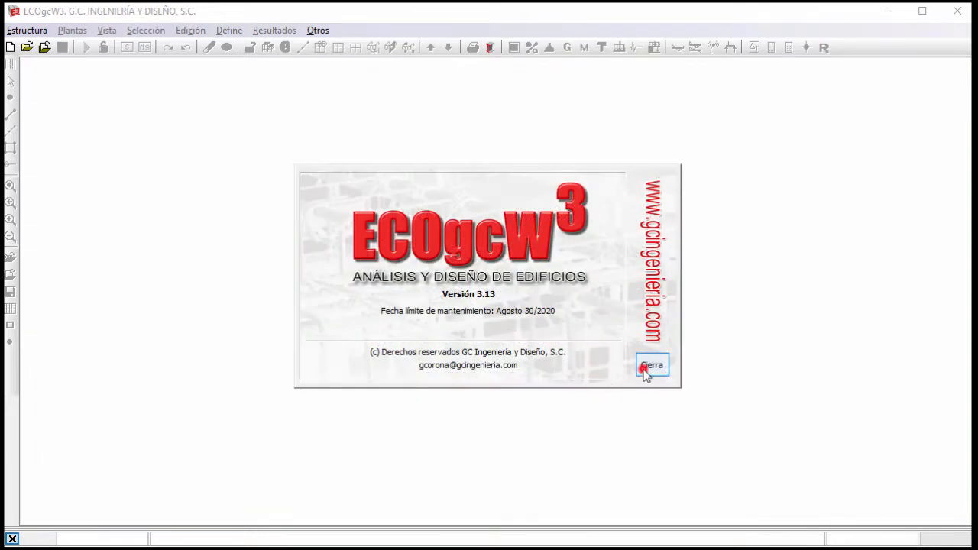
# Close the welcome screen and start a new building defined by a regular 3D grid.
pyautogui.click(648, 366)
pyautogui.click(40, 32)
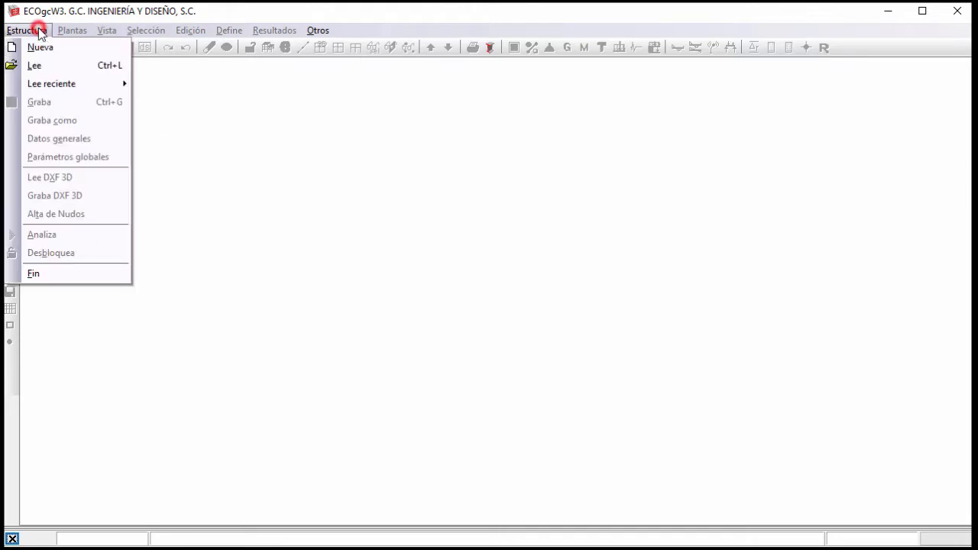
pyautogui.click(41, 47)
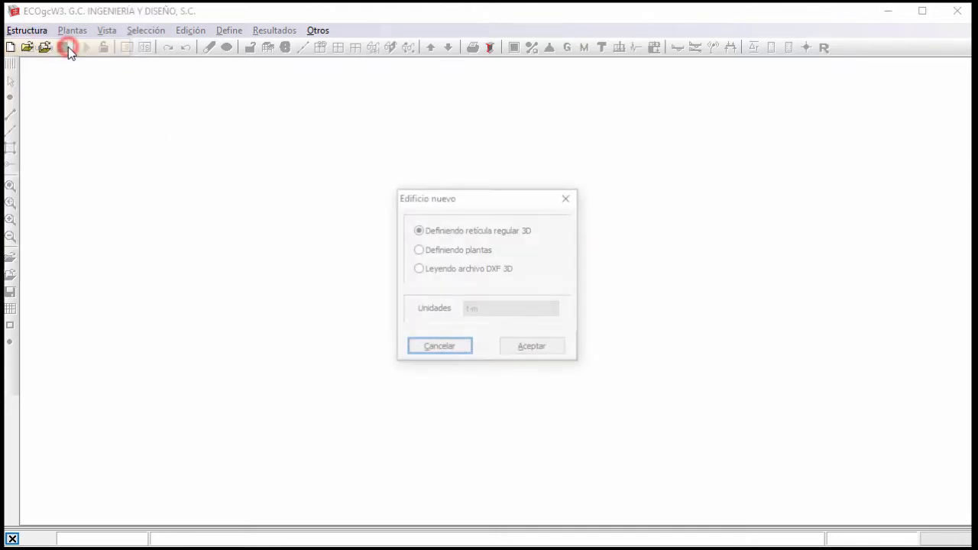
pyautogui.click(553, 347)
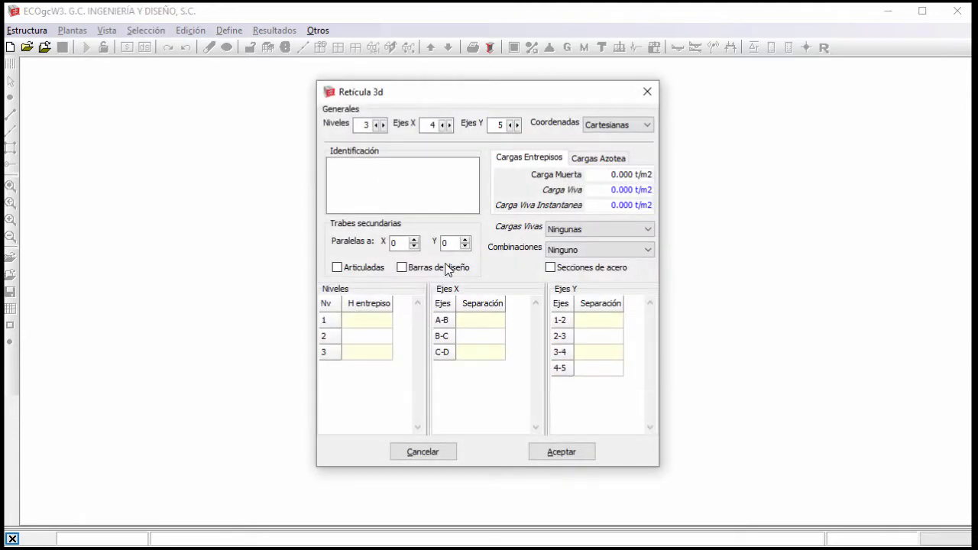
# Set the grid to 6 levels, with Oficinas - Aulas live loads and the RDF_FSE load combinations.
pyautogui.click(383, 126)
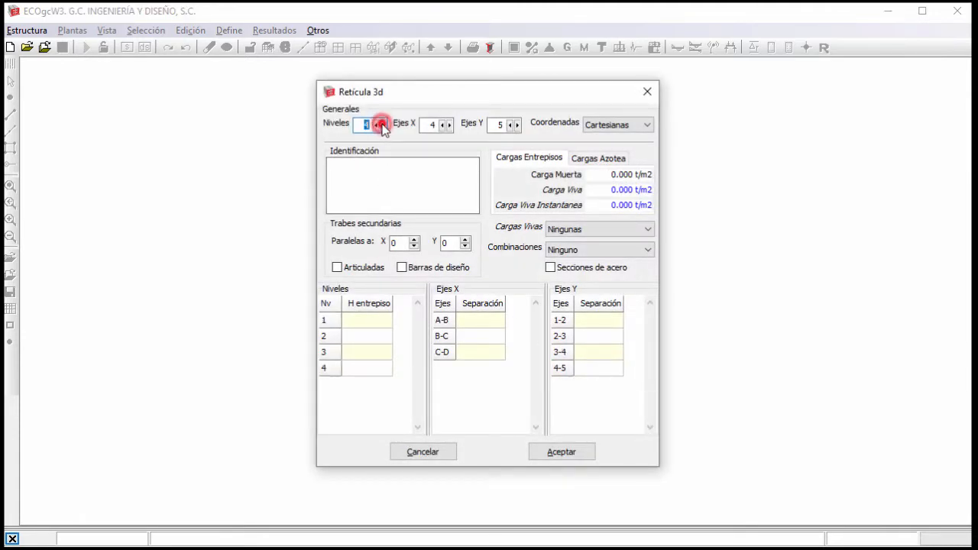
pyautogui.click(383, 126)
pyautogui.click(382, 126)
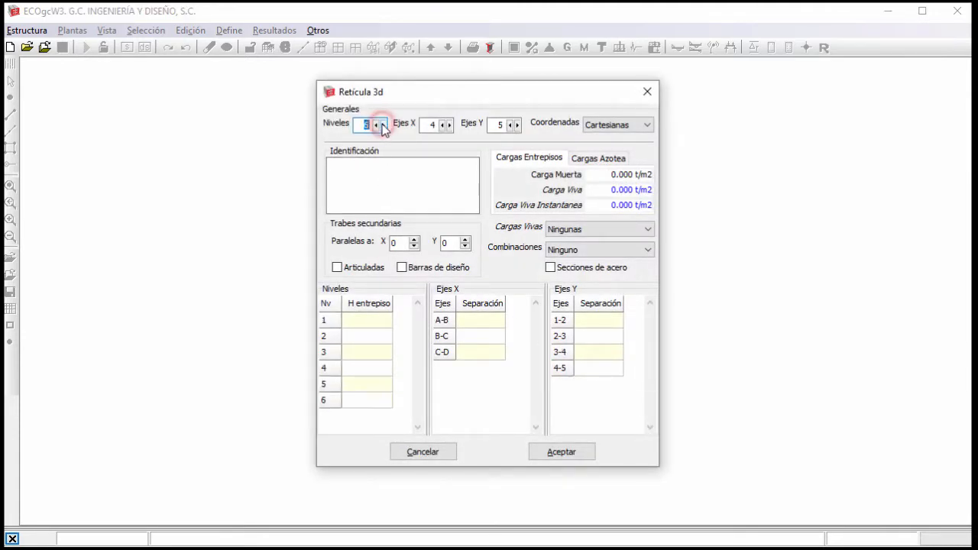
pyautogui.click(571, 229)
pyautogui.click(574, 262)
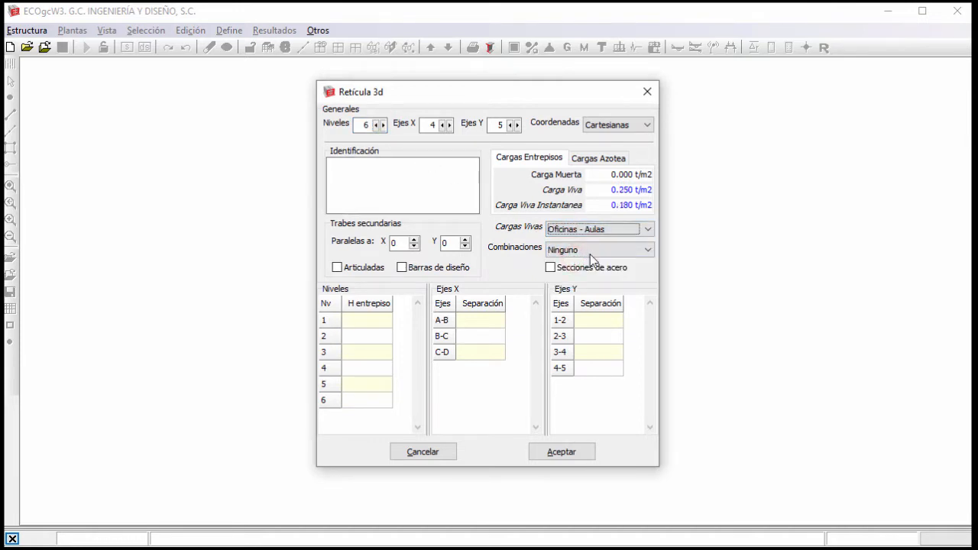
pyautogui.click(590, 253)
pyautogui.click(608, 324)
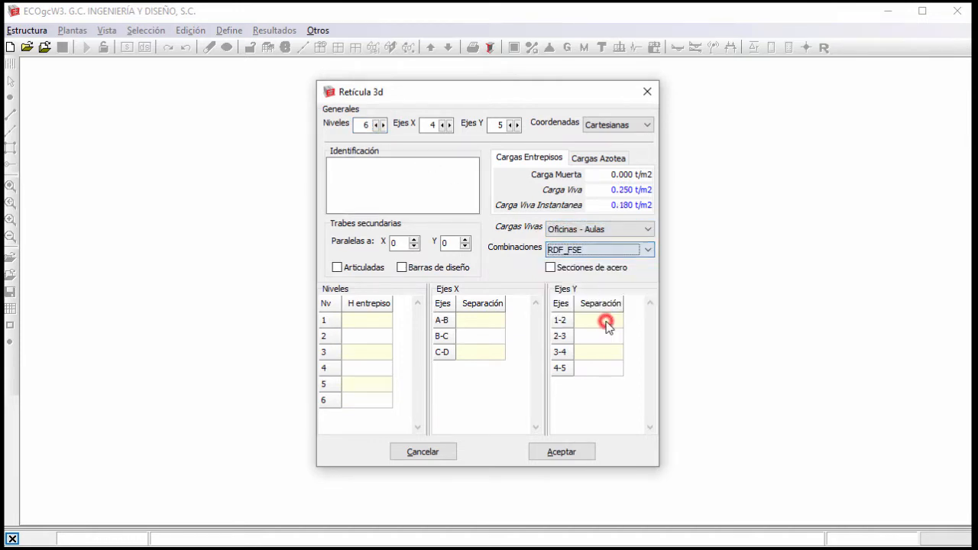
# Specify one secondary beam parallel to X, set the separation between axes 4-5 to 3 and generate the grid.
pyautogui.click(414, 240)
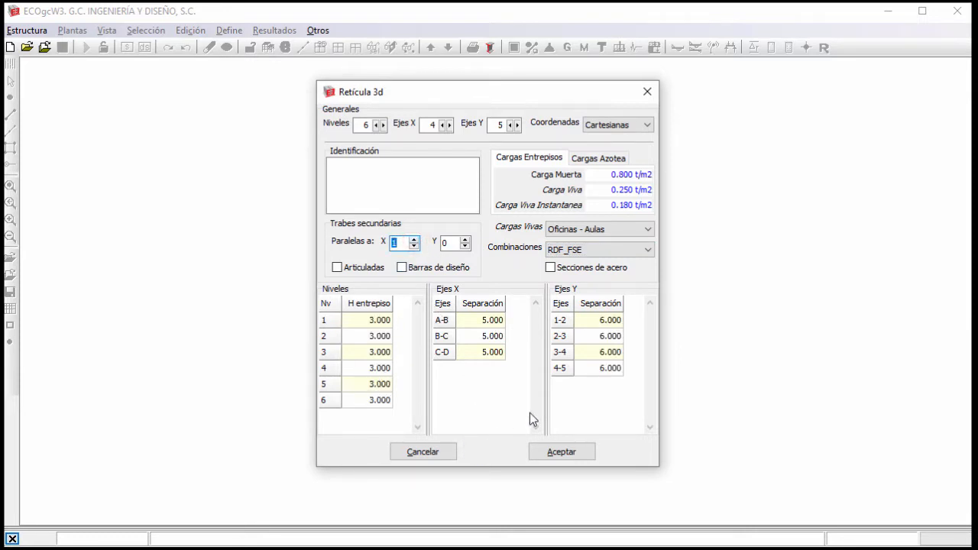
pyautogui.click(610, 369)
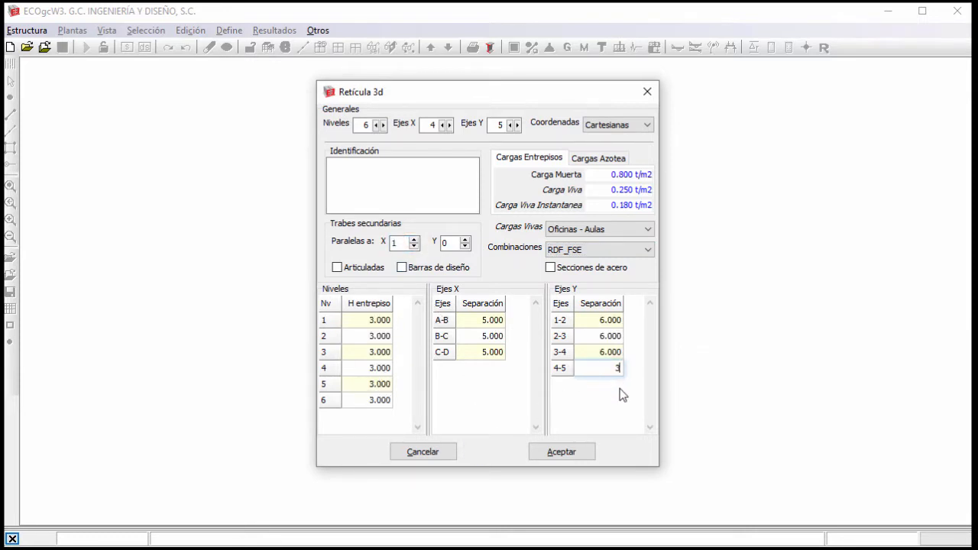
pyautogui.click(583, 451)
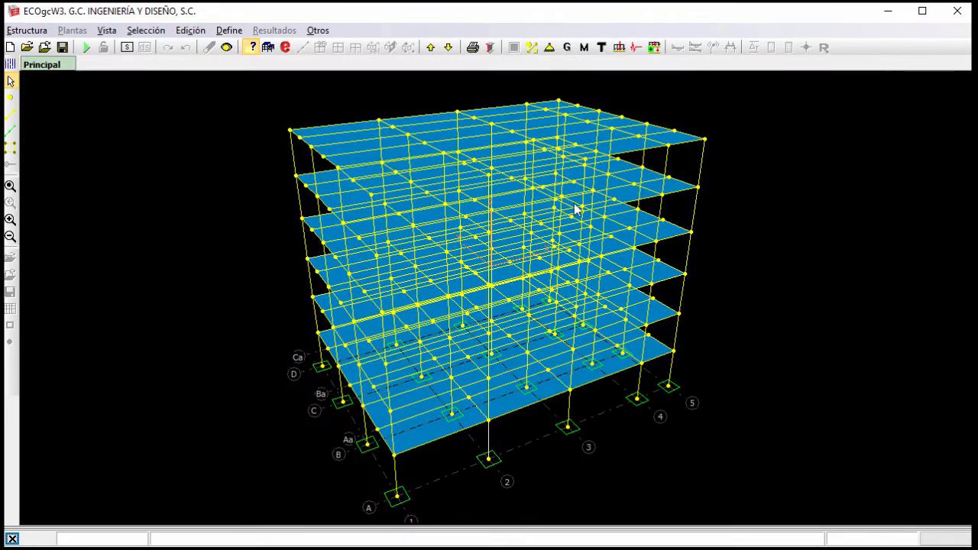
# Edit cross-section T2, setting its height H to 0.5 m and its colour to light green.
pyautogui.click(601, 47)
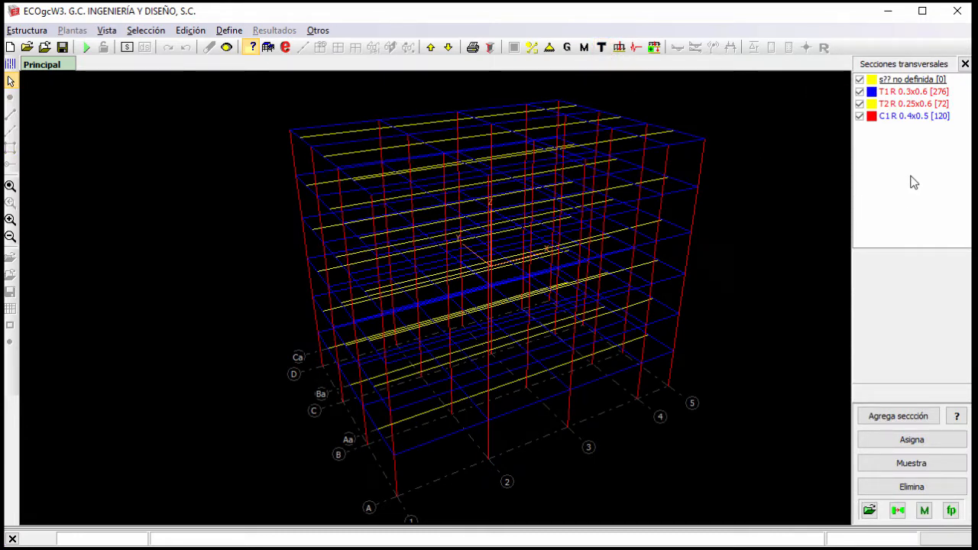
pyautogui.doubleClick(906, 104)
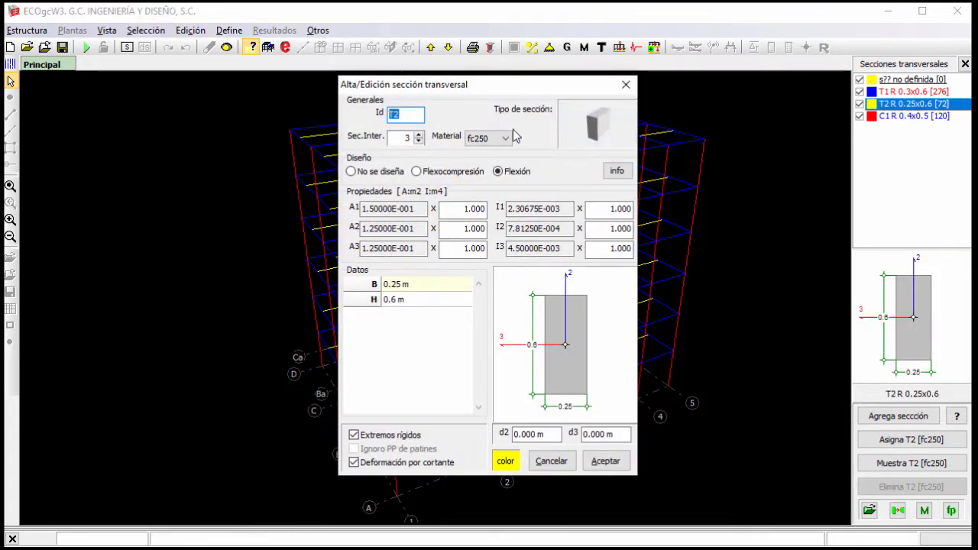
pyautogui.click(418, 299)
pyautogui.write('0.')
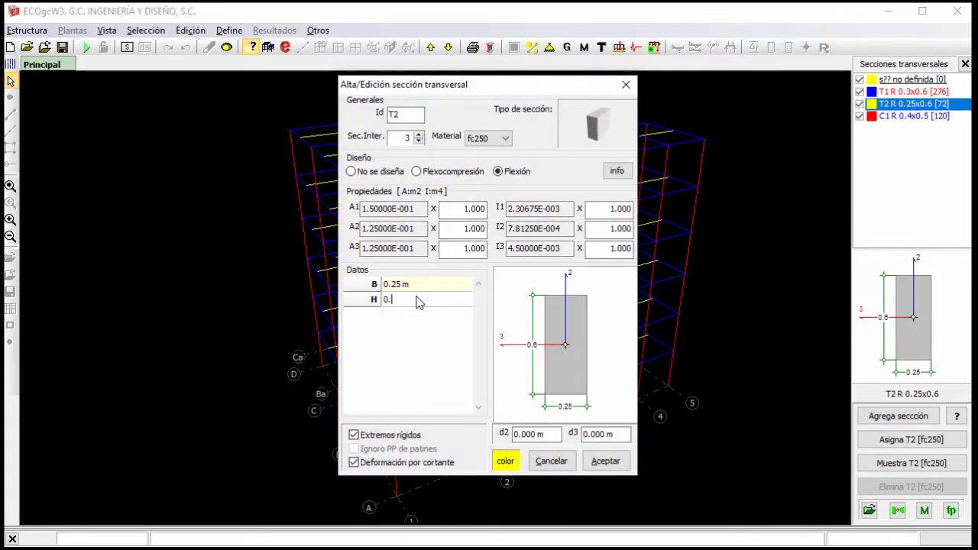
pyautogui.write('5')
pyautogui.click(505, 461)
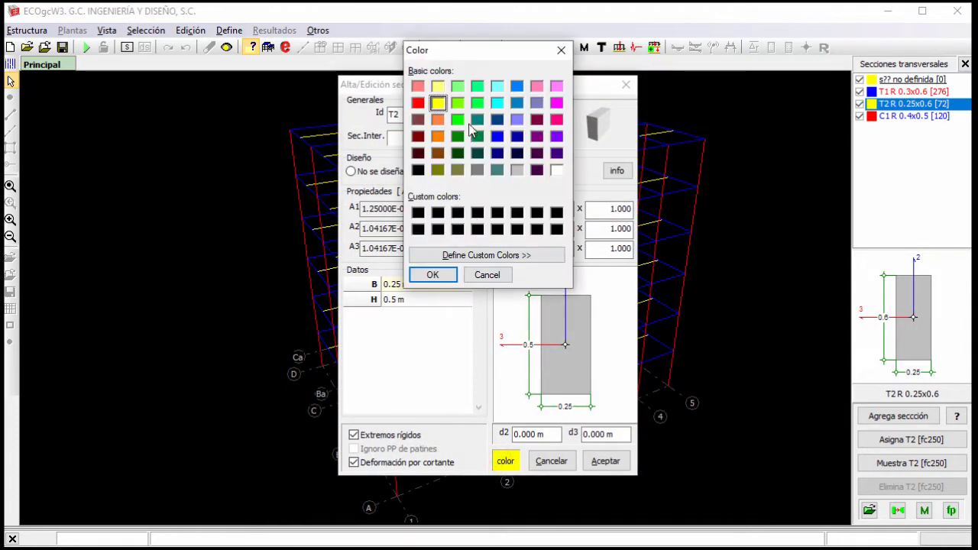
pyautogui.click(457, 103)
pyautogui.click(433, 274)
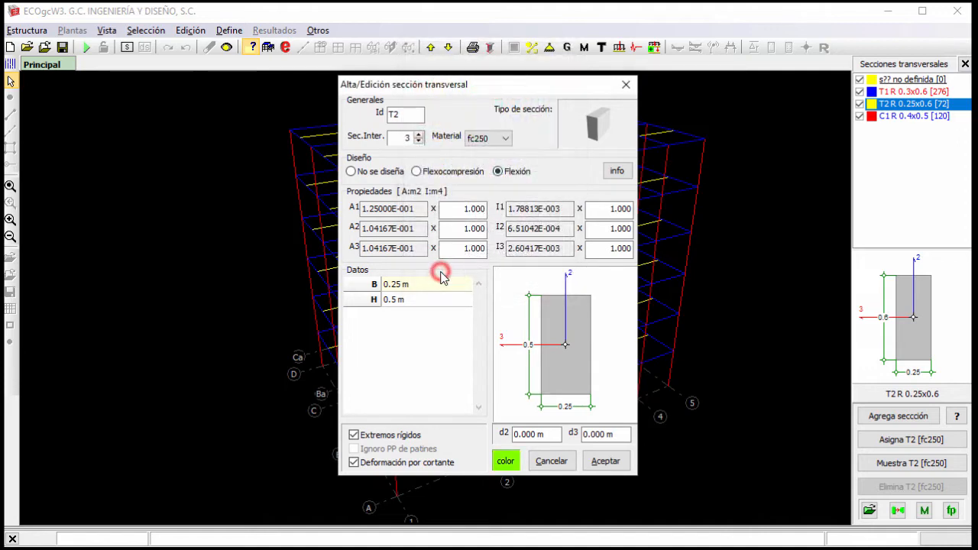
pyautogui.click(605, 461)
# Add a rectangular cross-section T3 in fc250, designed for Flexión, with a width B of 0.2 m.
pyautogui.click(882, 417)
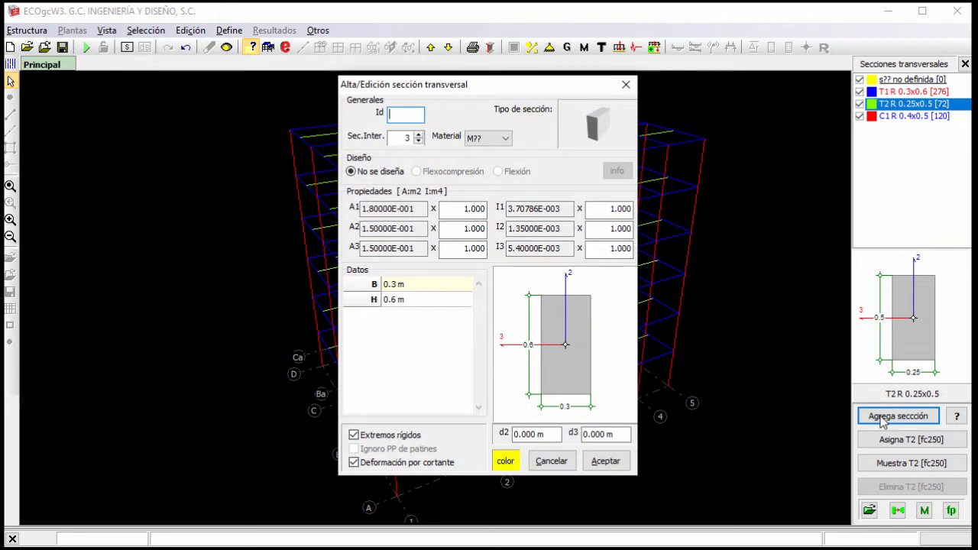
pyautogui.click(505, 138)
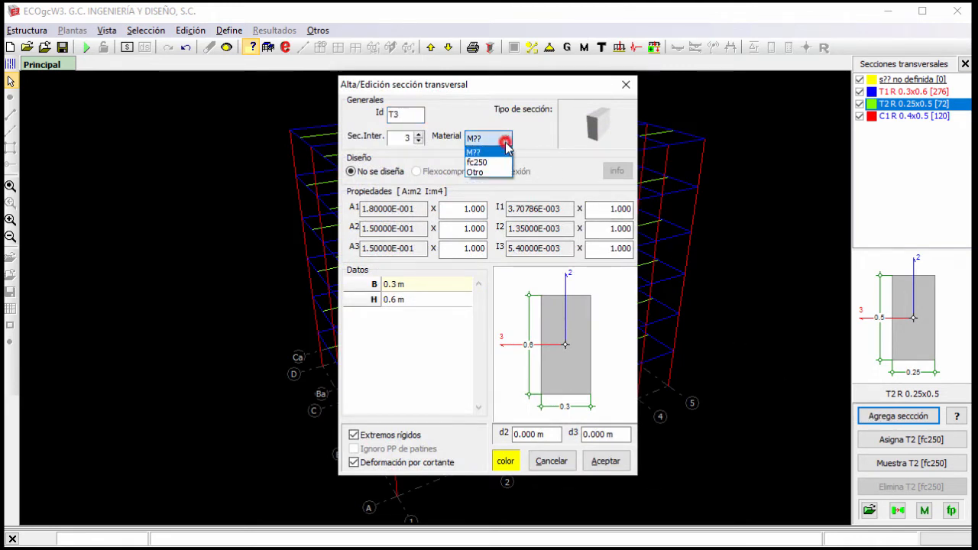
pyautogui.click(498, 156)
pyautogui.click(500, 171)
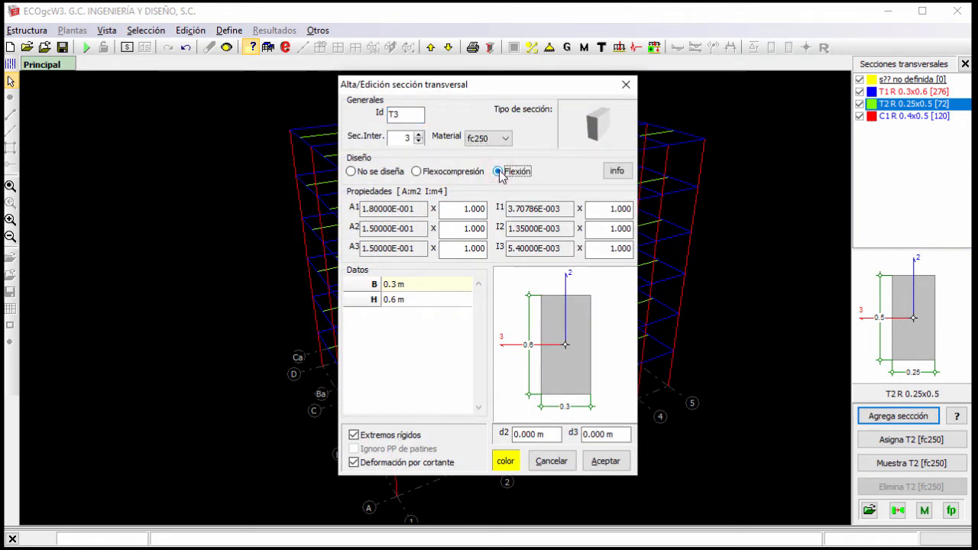
pyautogui.click(429, 282)
pyautogui.write('0.2')
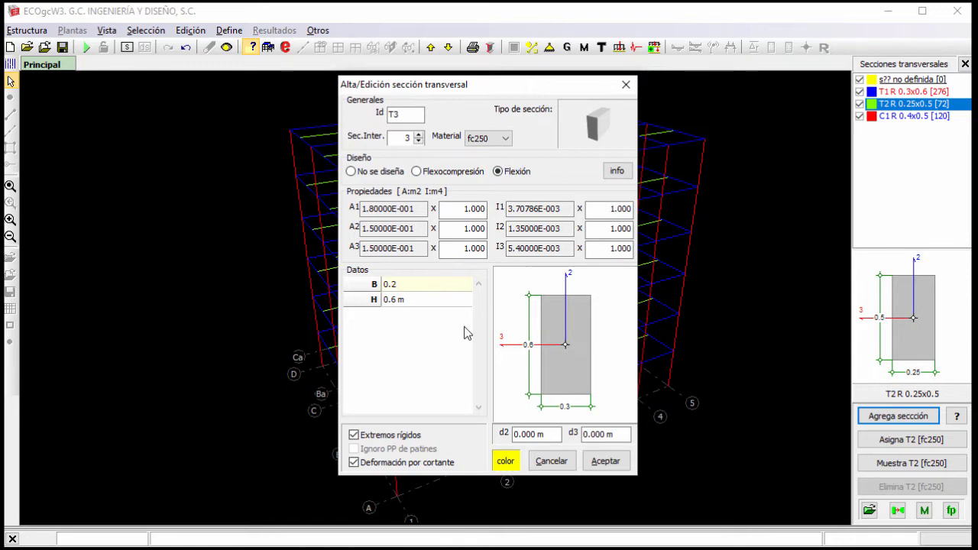
# Colour section T3 cyan, check its design information, save it and leave the cross-section definitions.
pyautogui.click(506, 461)
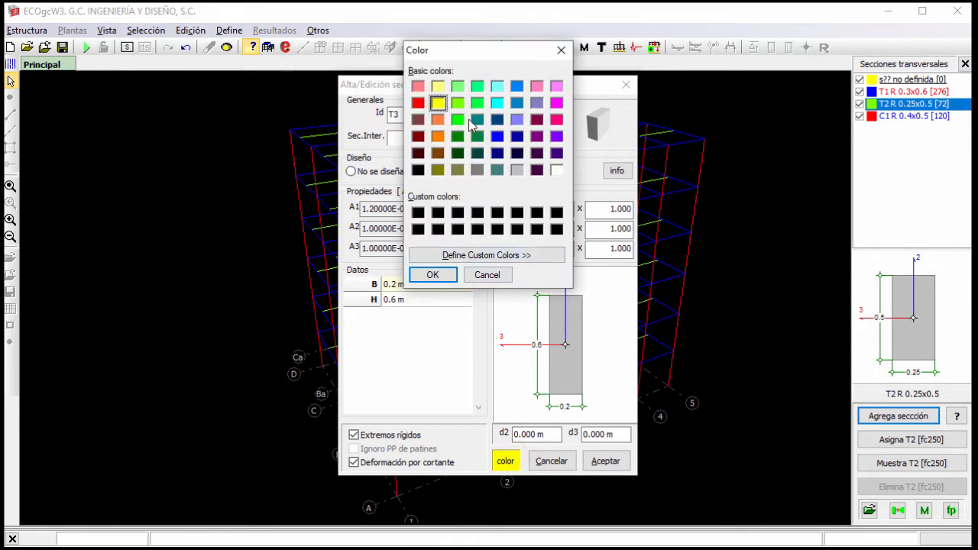
pyautogui.click(496, 103)
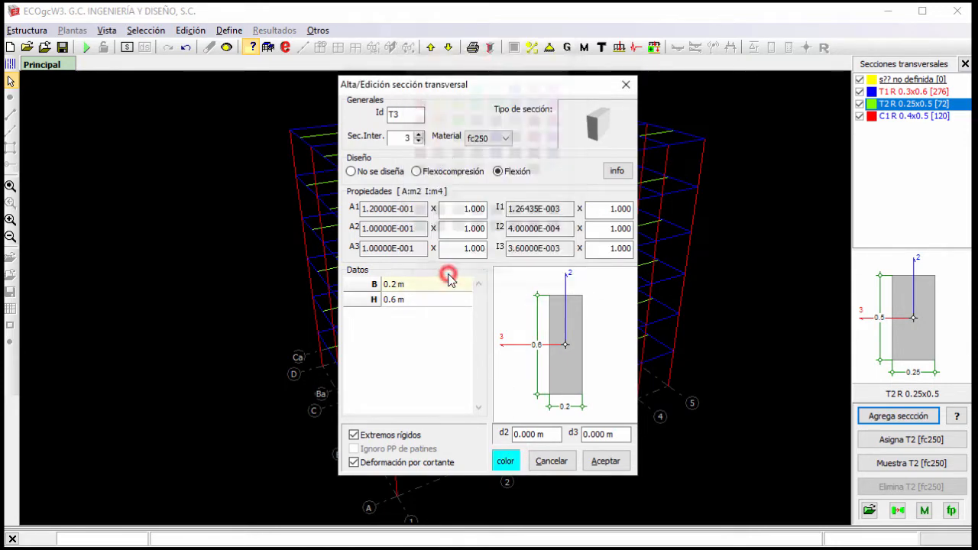
pyautogui.click(433, 275)
pyautogui.click(623, 171)
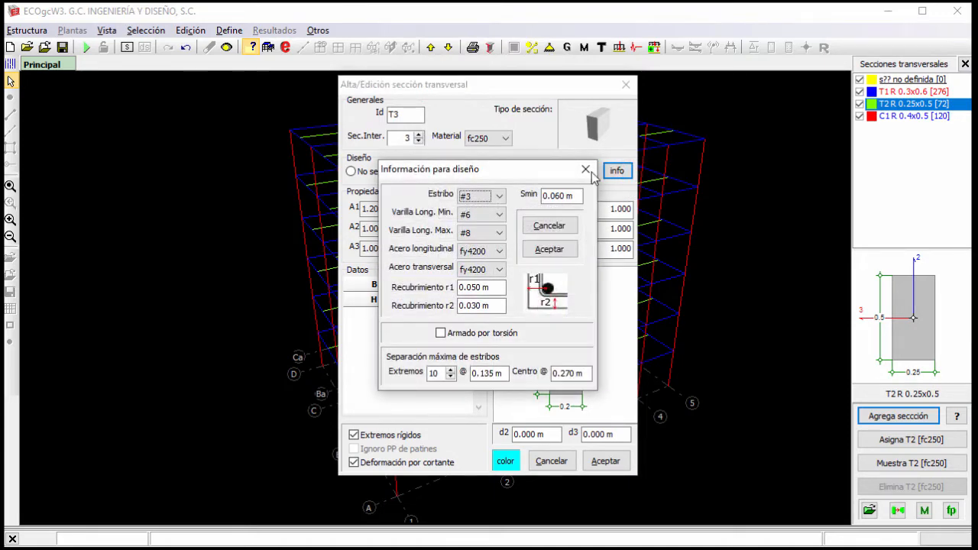
pyautogui.click(586, 169)
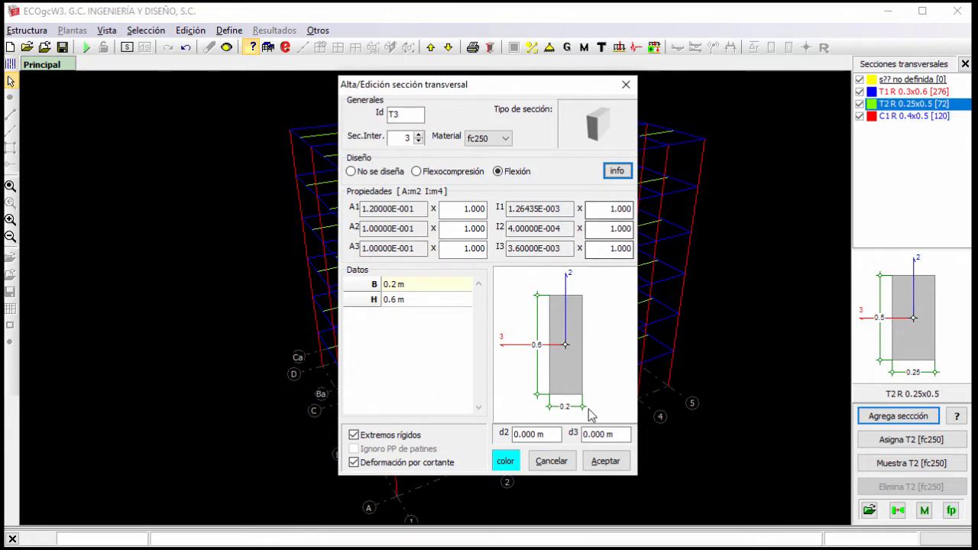
pyautogui.click(604, 461)
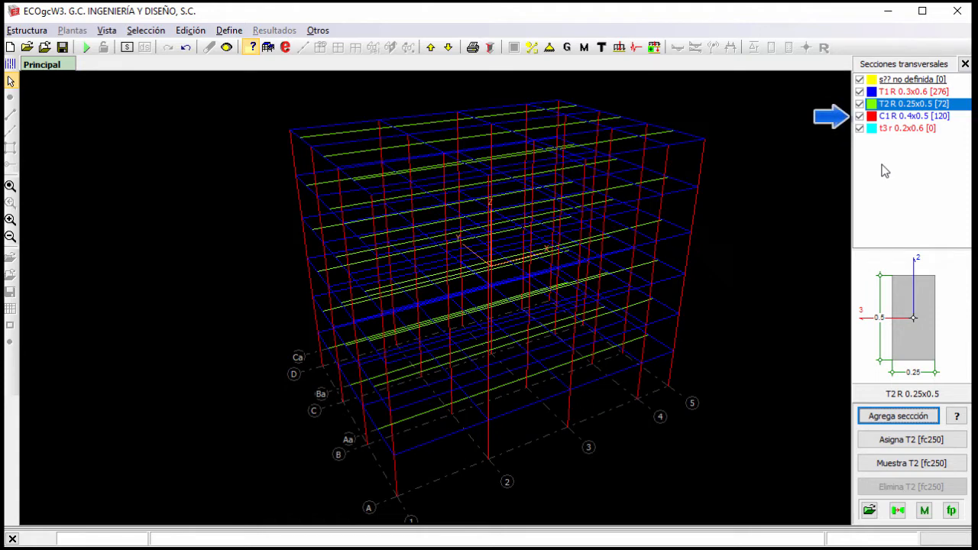
pyautogui.click(965, 64)
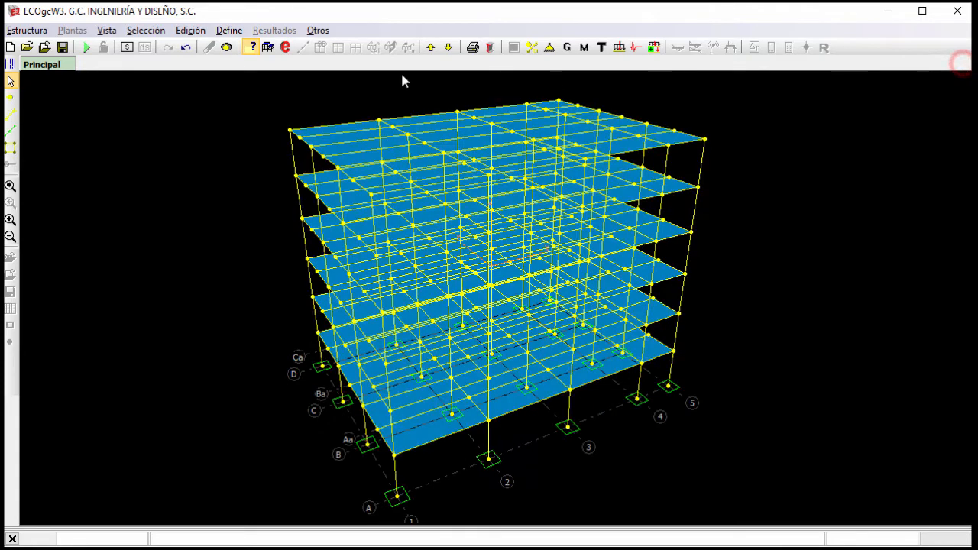
# Select all columns of the building and create a separate view containing only them.
pyautogui.click(126, 48)
pyautogui.click(388, 216)
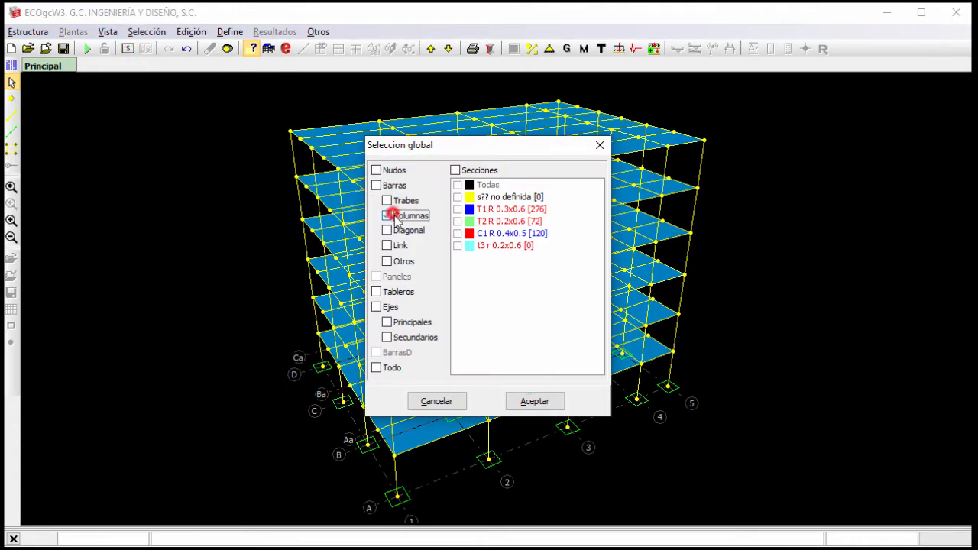
pyautogui.click(534, 401)
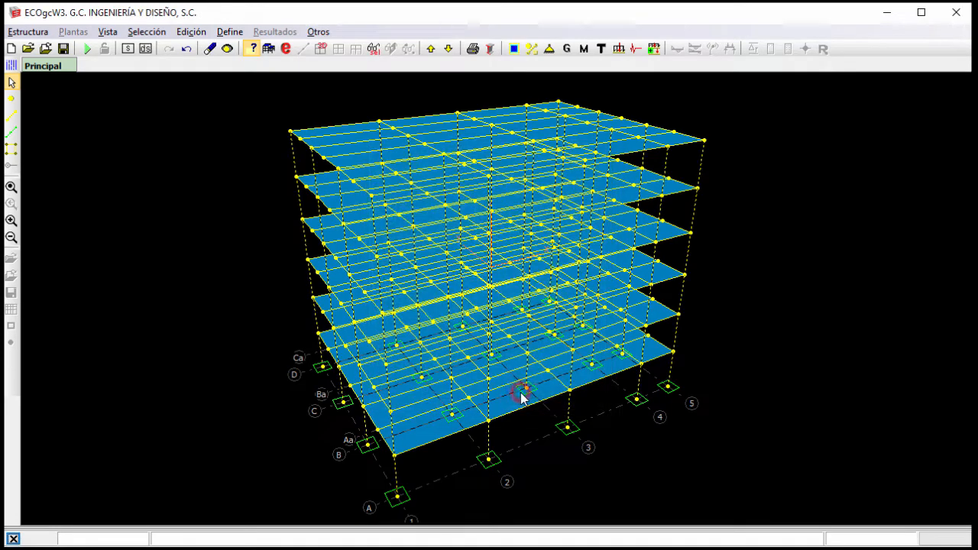
pyautogui.click(373, 49)
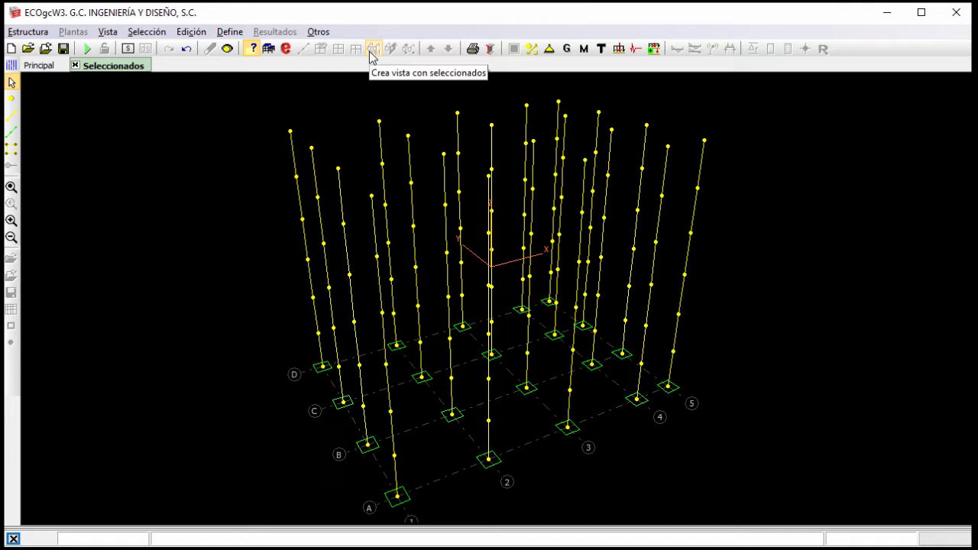
# Delete all columns along axis 5 with their supports and return to the main view of the building.
pyautogui.moveTo(764, 192); pyautogui.dragTo(749, 192, button='middle')
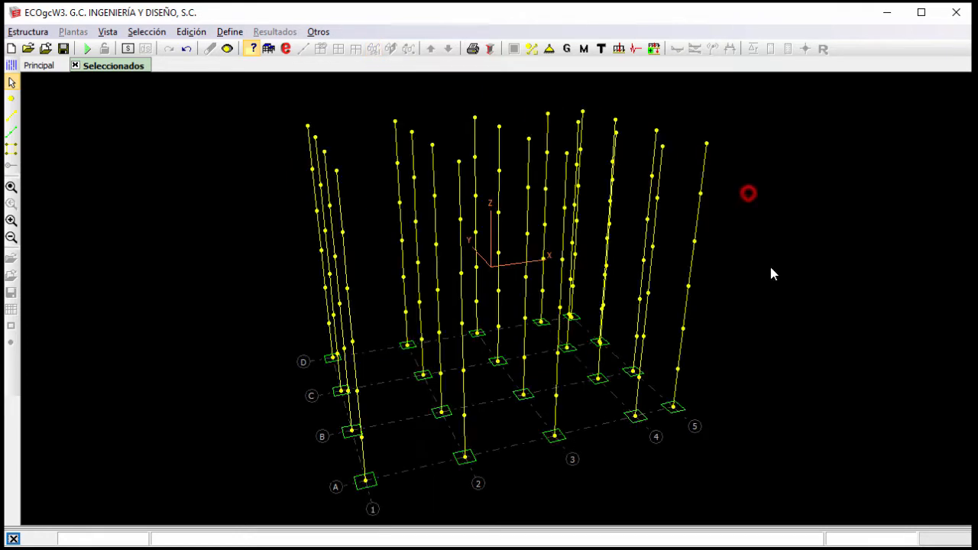
pyautogui.moveTo(770, 267)
pyautogui.mouseDown(button='middle')
pyautogui.moveTo(714, 258)
pyautogui.moveTo(637, 278)
pyautogui.mouseUp(button='middle')
pyautogui.moveTo(709, 312); pyautogui.dragTo(708, 378, button='middle')
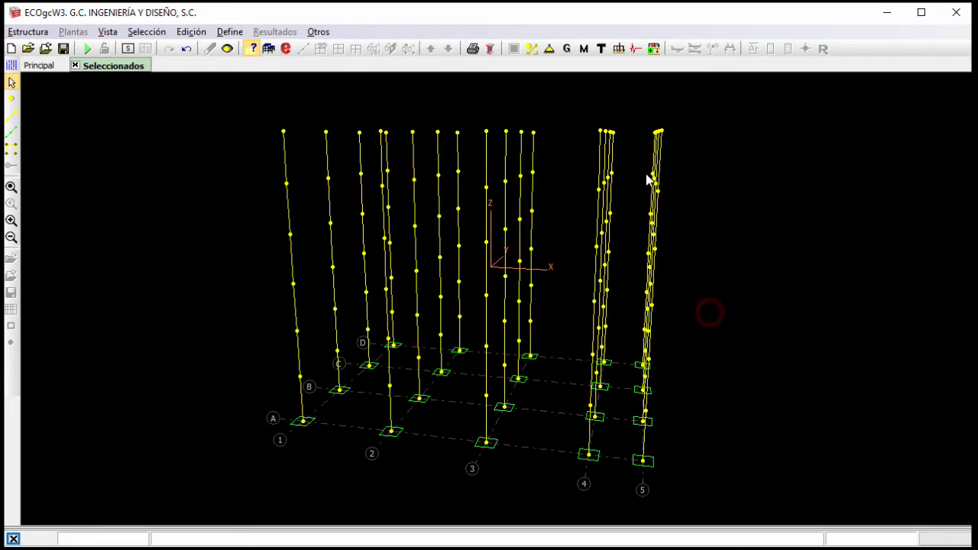
pyautogui.moveTo(652, 194); pyautogui.dragTo(732, 489)
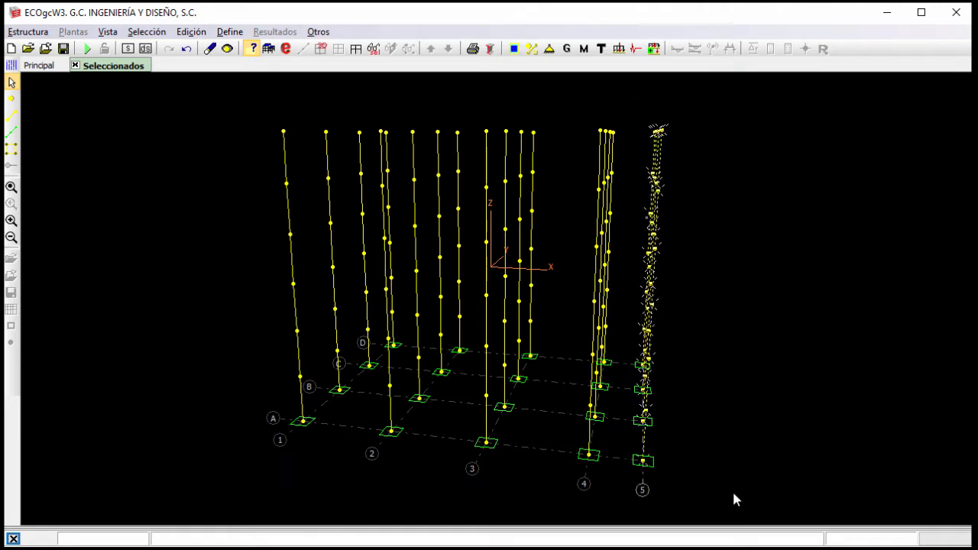
pyautogui.press('Delete')
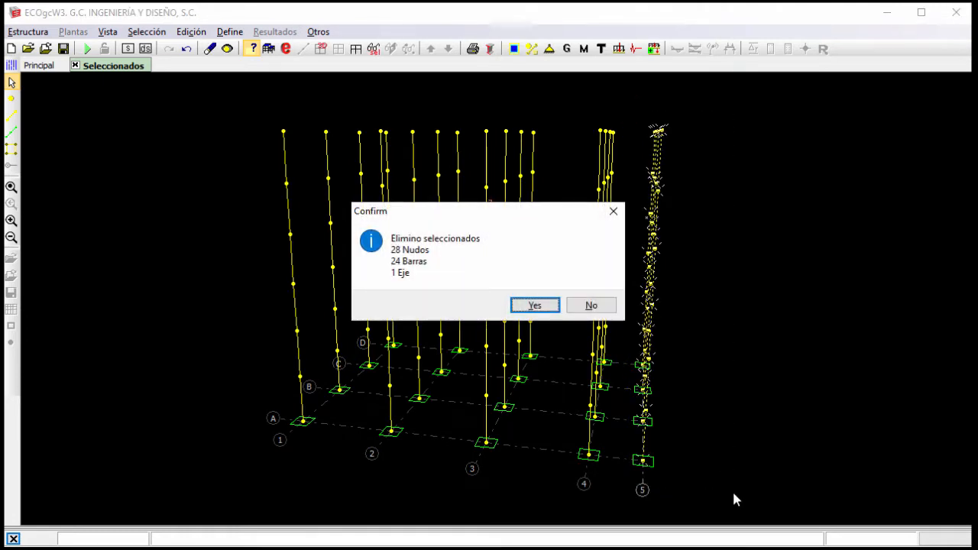
pyautogui.press('Return')
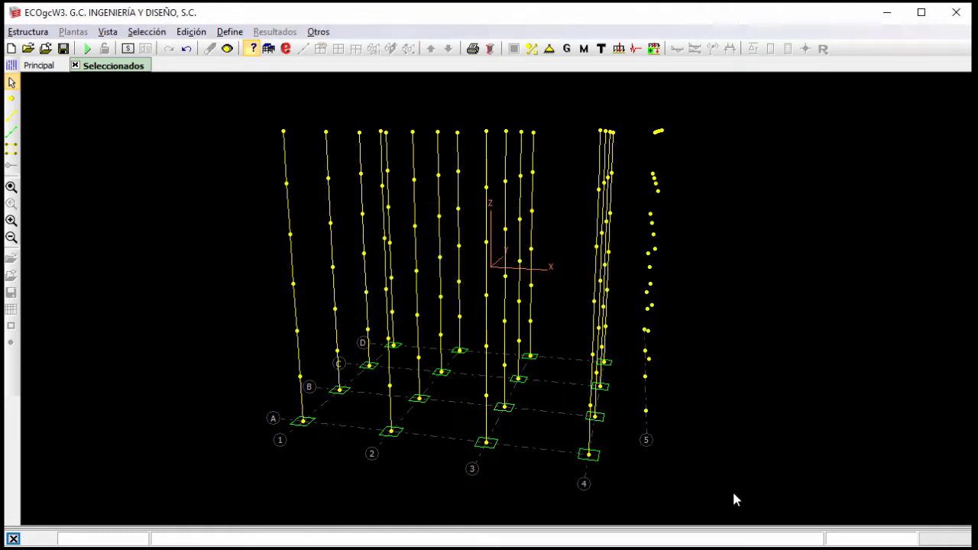
pyautogui.click(10, 188)
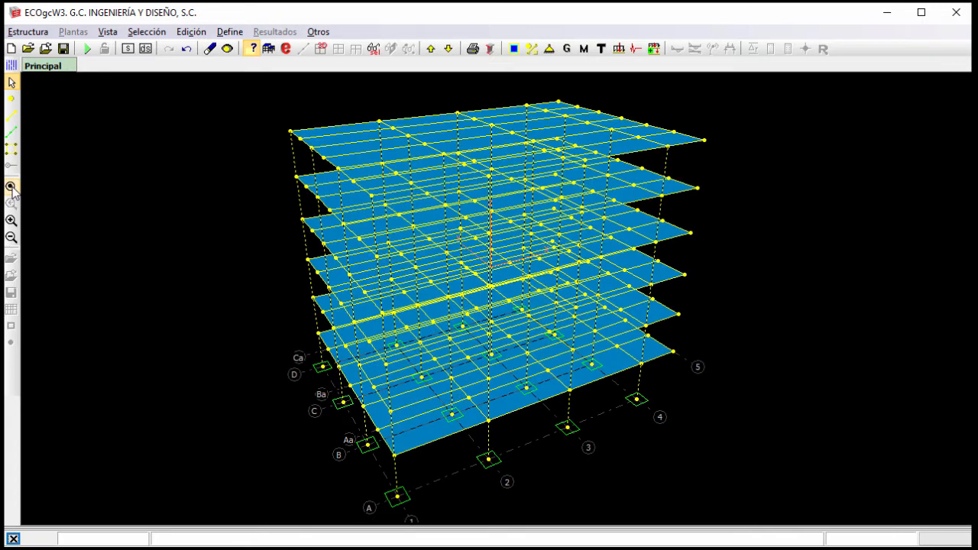
# Create a separate view of the axis 5 plane (X=21) and select all of its beams.
pyautogui.click(147, 49)
pyautogui.click(681, 187)
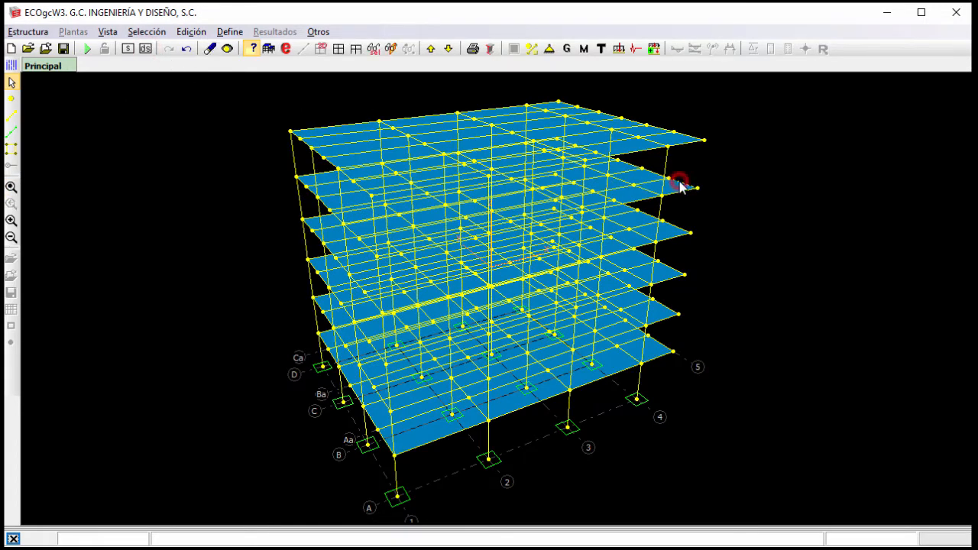
pyautogui.click(393, 48)
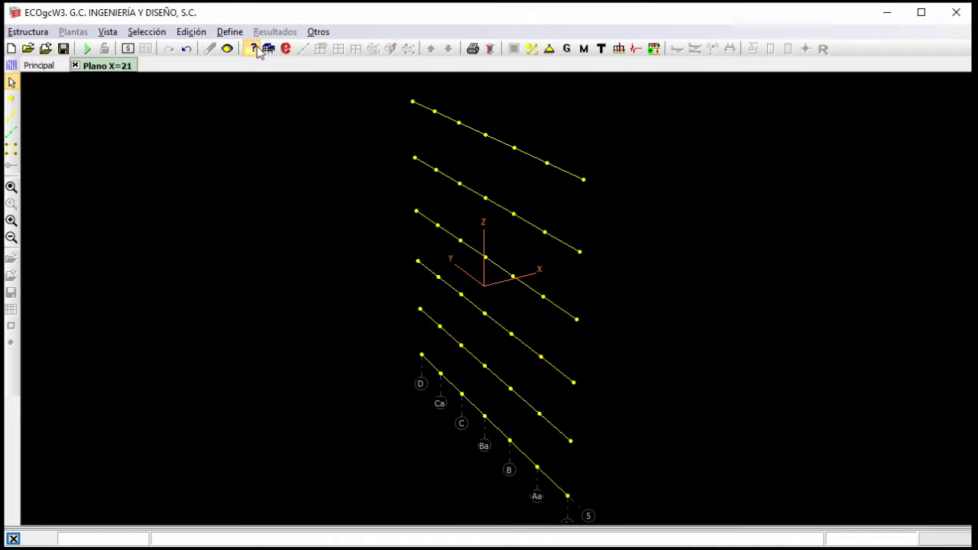
pyautogui.click(128, 48)
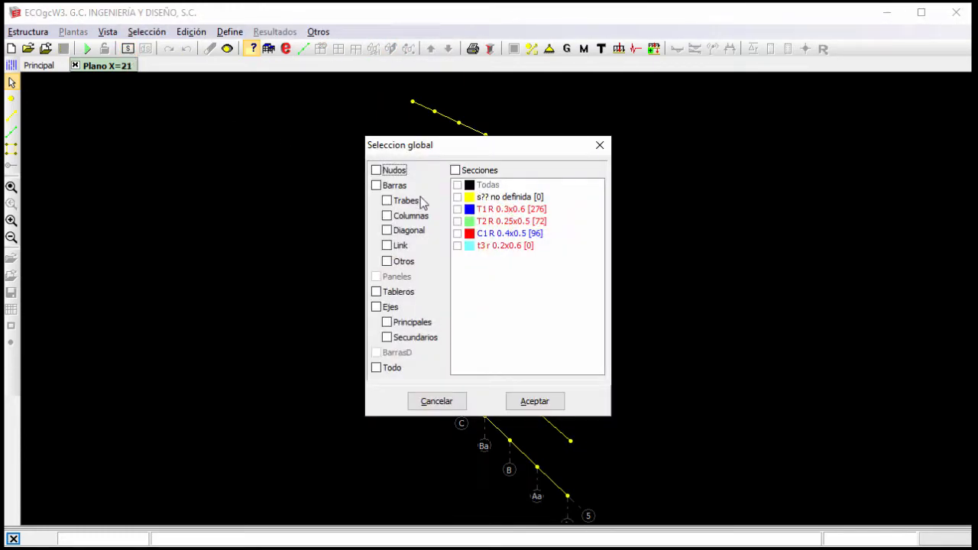
pyautogui.click(406, 201)
pyautogui.click(534, 397)
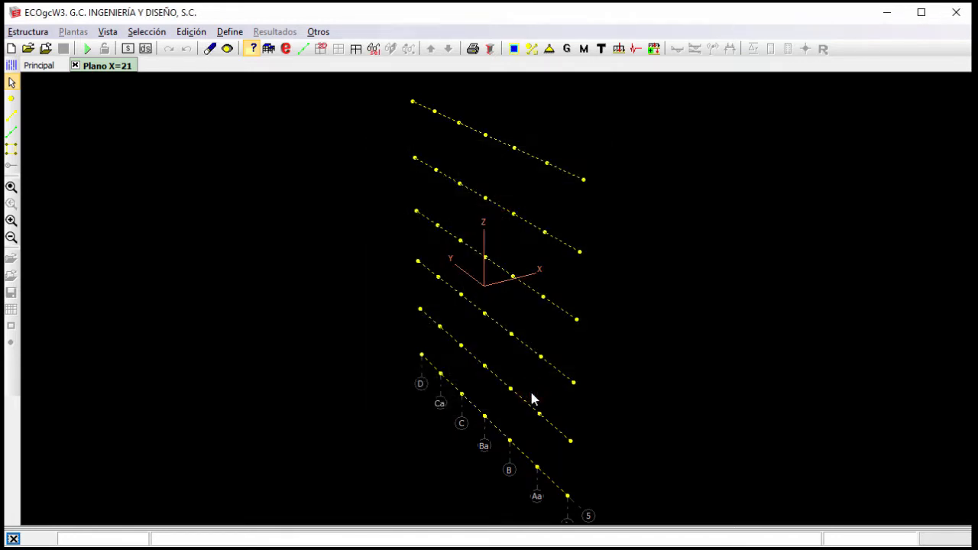
# Assign cross-section T3 to the selected axis 5 beams and return to the main view of the building.
pyautogui.click(600, 48)
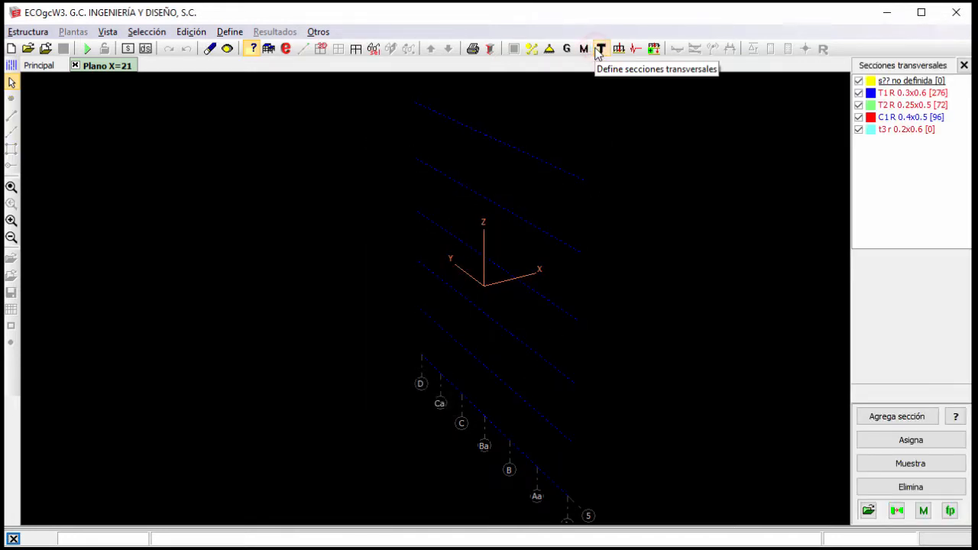
pyautogui.click(894, 129)
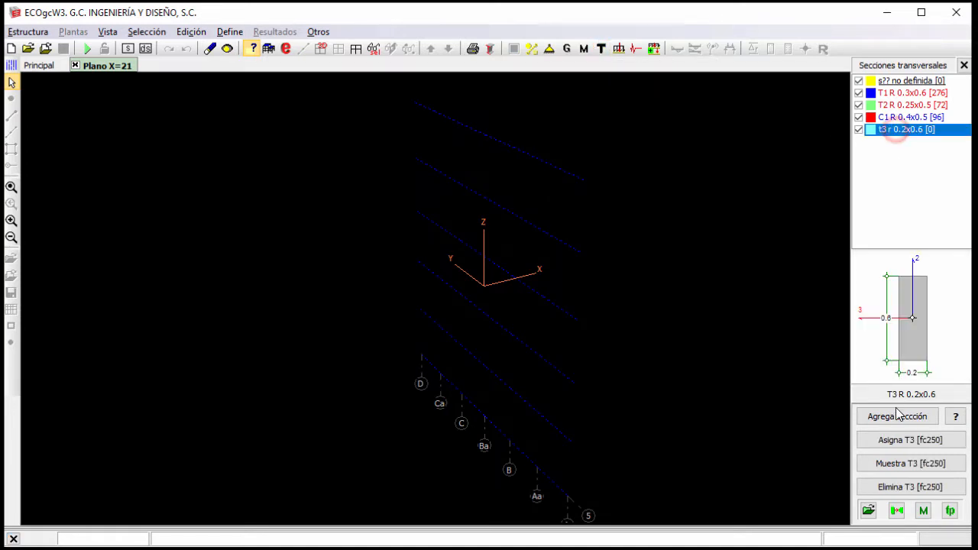
pyautogui.click(906, 441)
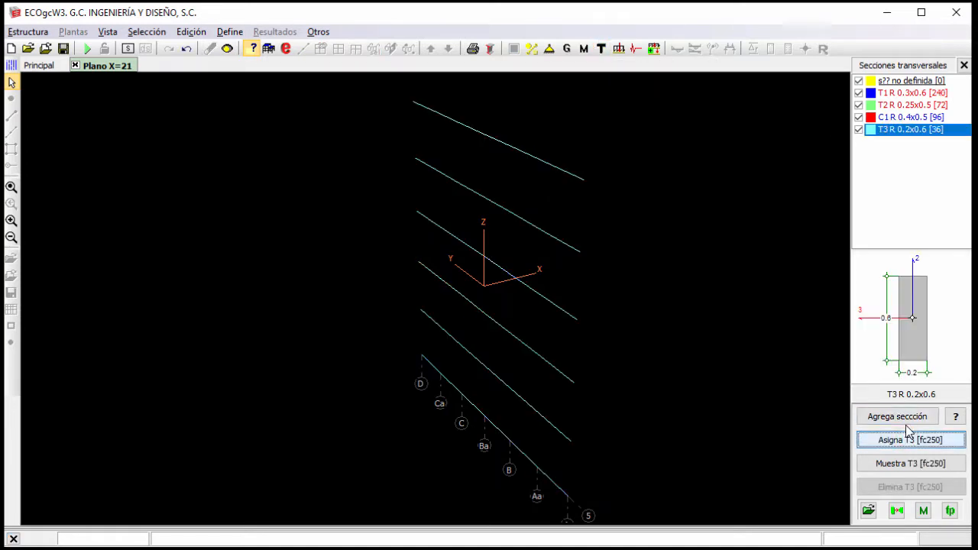
pyautogui.click(964, 66)
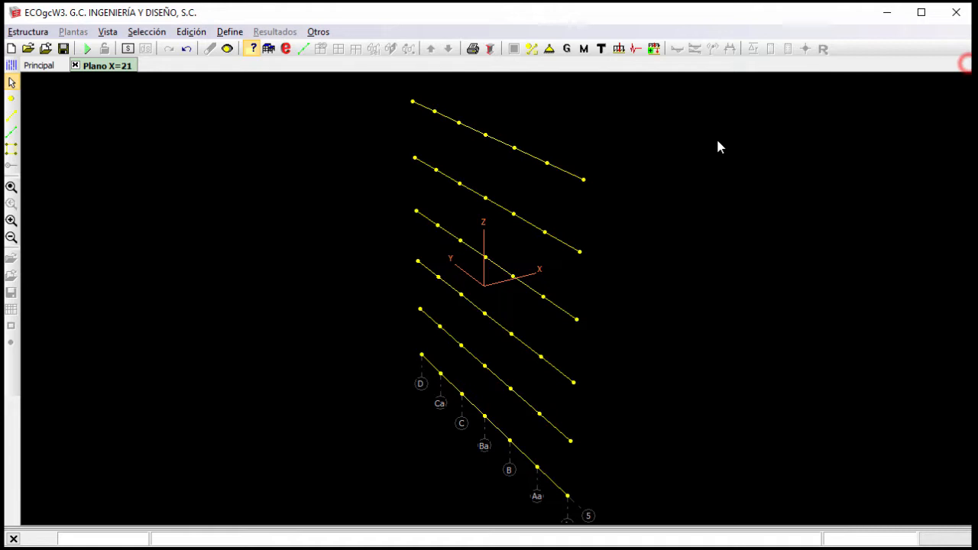
pyautogui.click(11, 187)
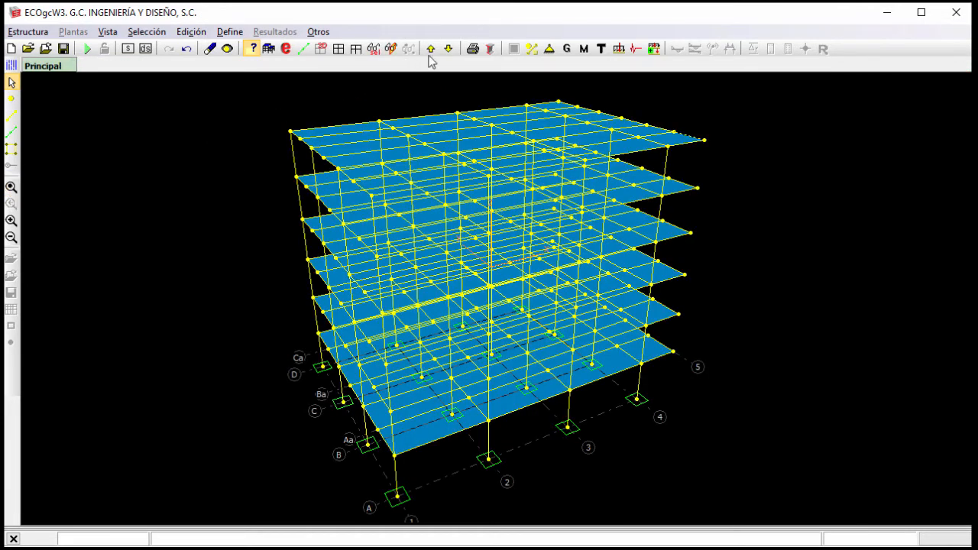
# Examine how the beams of level 1 are divided in the extruded view and return to the main view.
pyautogui.click(447, 48)
pyautogui.click(431, 49)
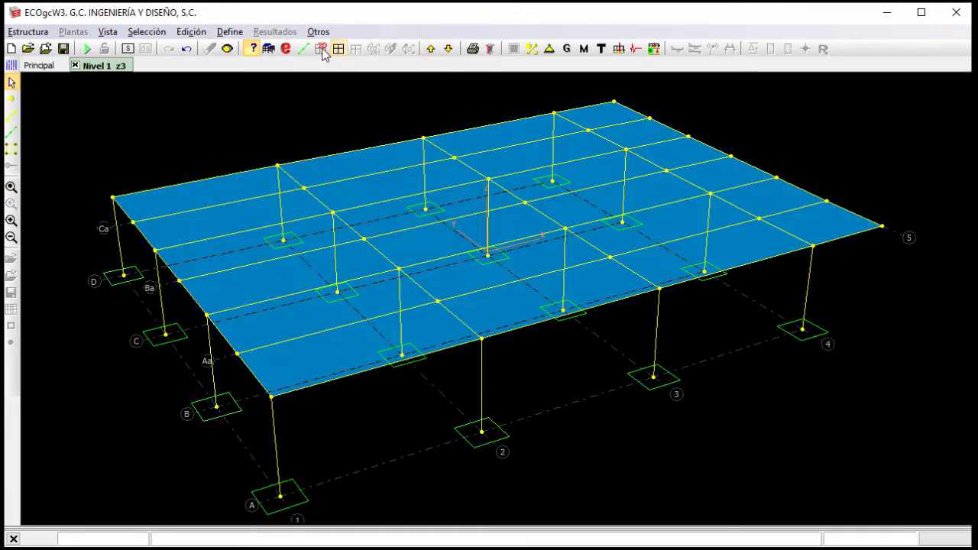
pyautogui.click(286, 49)
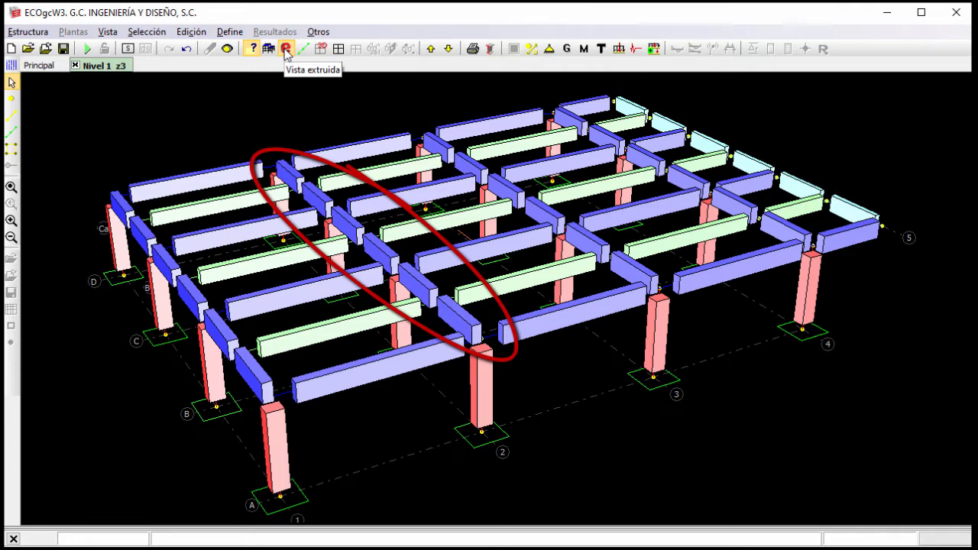
pyautogui.click(286, 49)
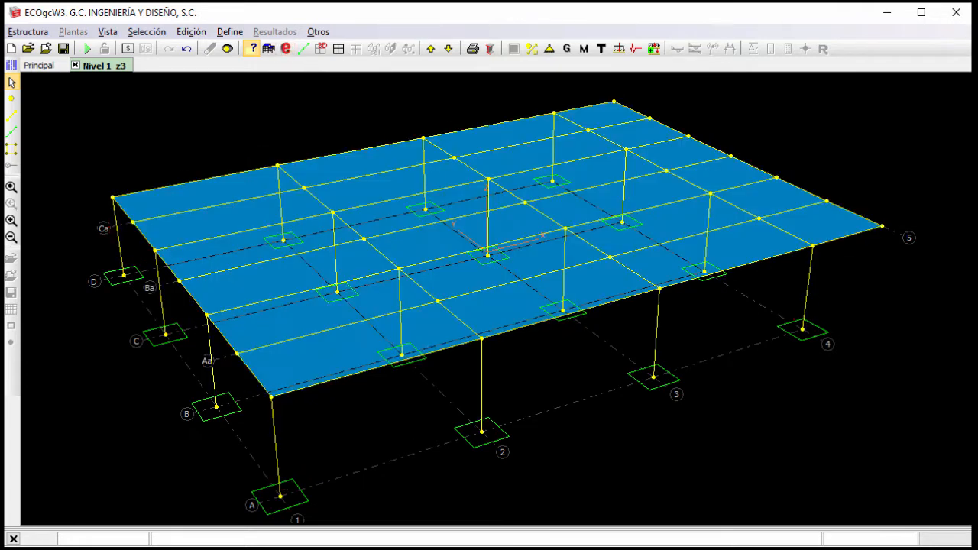
pyautogui.click(10, 187)
# Create the design bars for the beams of the whole building.
pyautogui.click(191, 31)
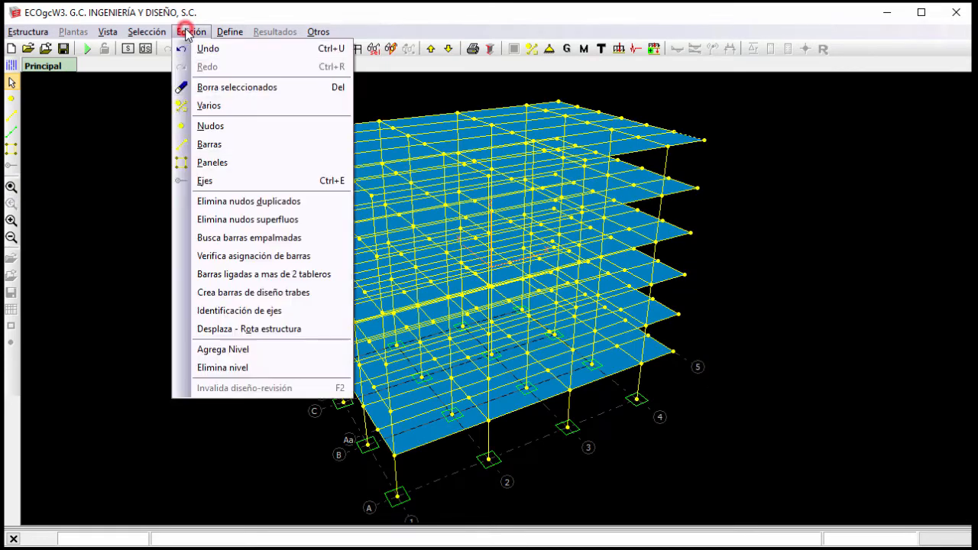
pyautogui.click(274, 293)
pyautogui.click(571, 295)
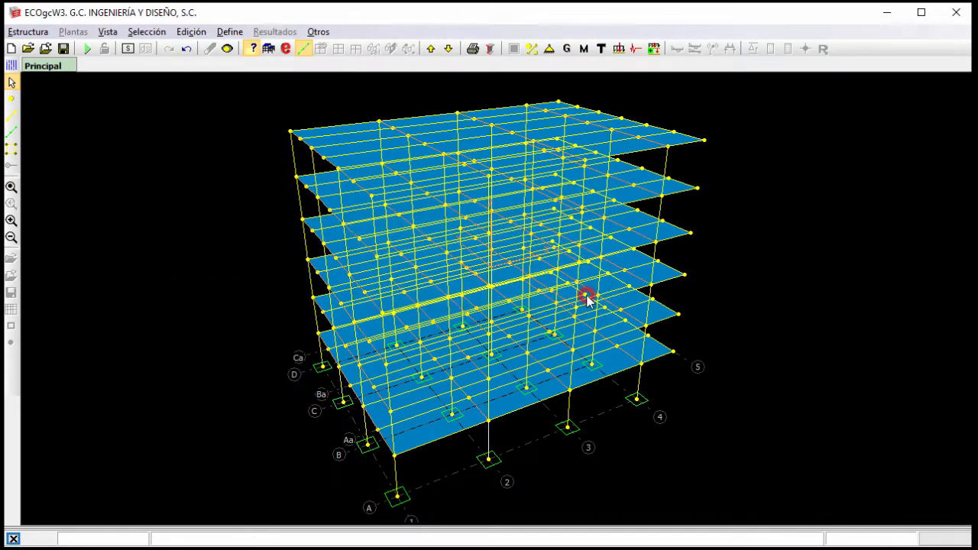
# Show level 1 in extruded view to check the beams' design bars.
pyautogui.click(449, 48)
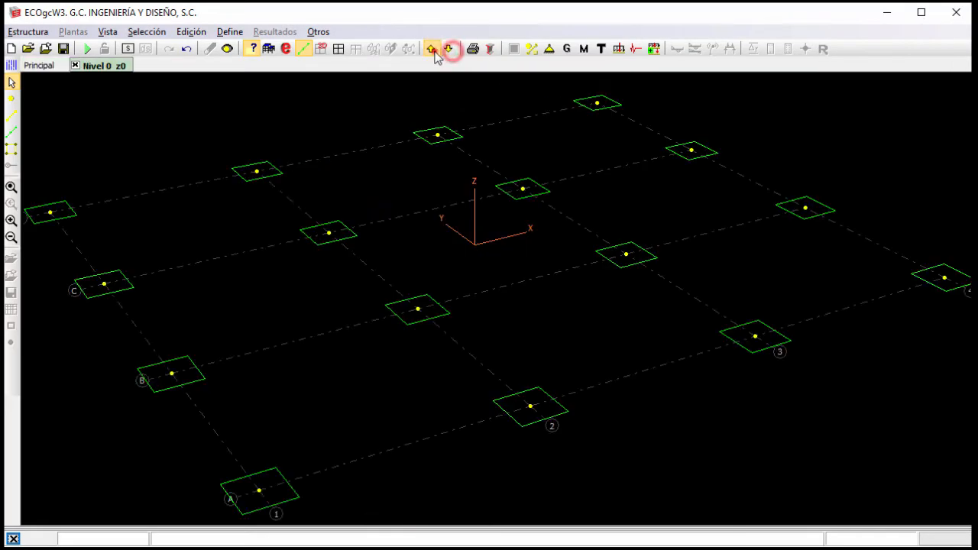
pyautogui.click(430, 48)
pyautogui.click(286, 48)
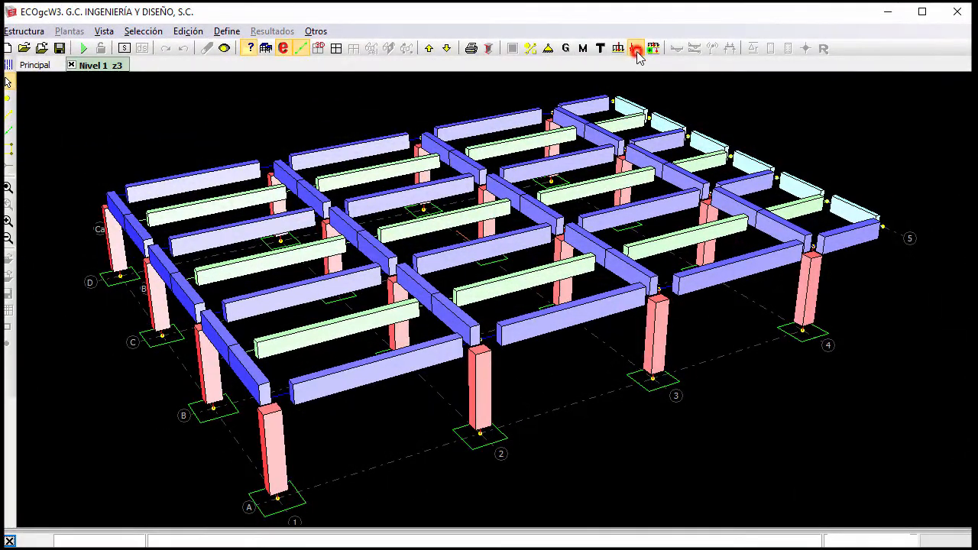
# Set the seismic analysis standard to CDMX.NTCDS.2017 and save the building data as ArmadoTrabes.
pyautogui.click(636, 49)
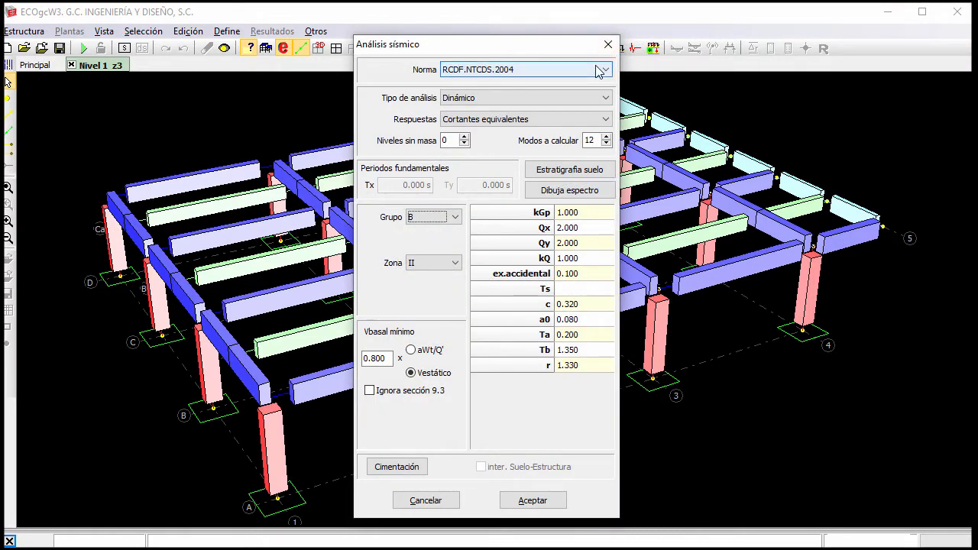
pyautogui.click(600, 70)
pyautogui.click(585, 92)
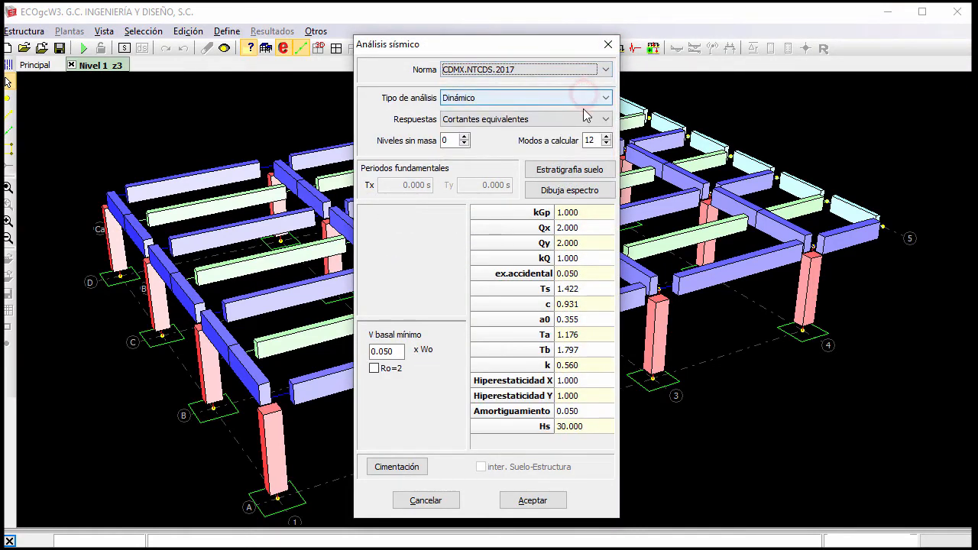
pyautogui.click(561, 500)
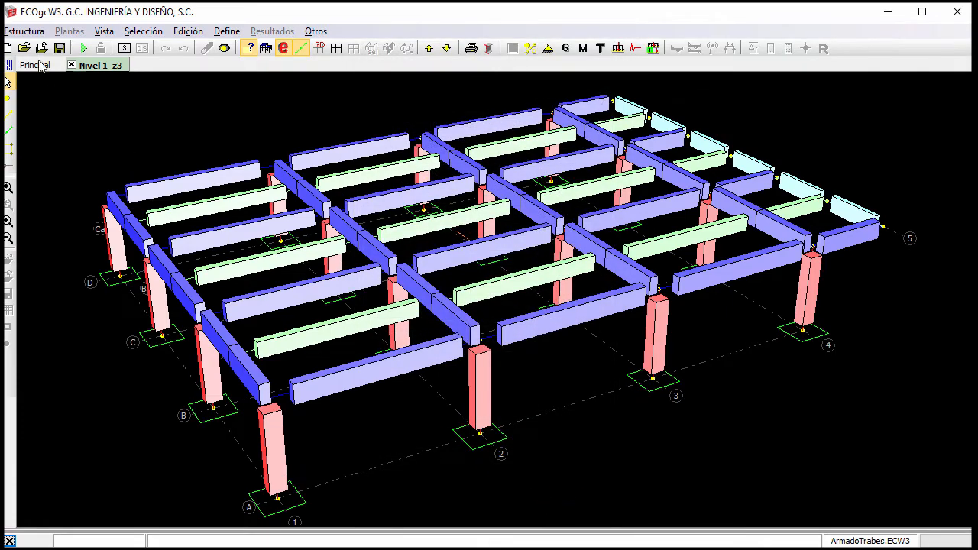
pyautogui.click(60, 51)
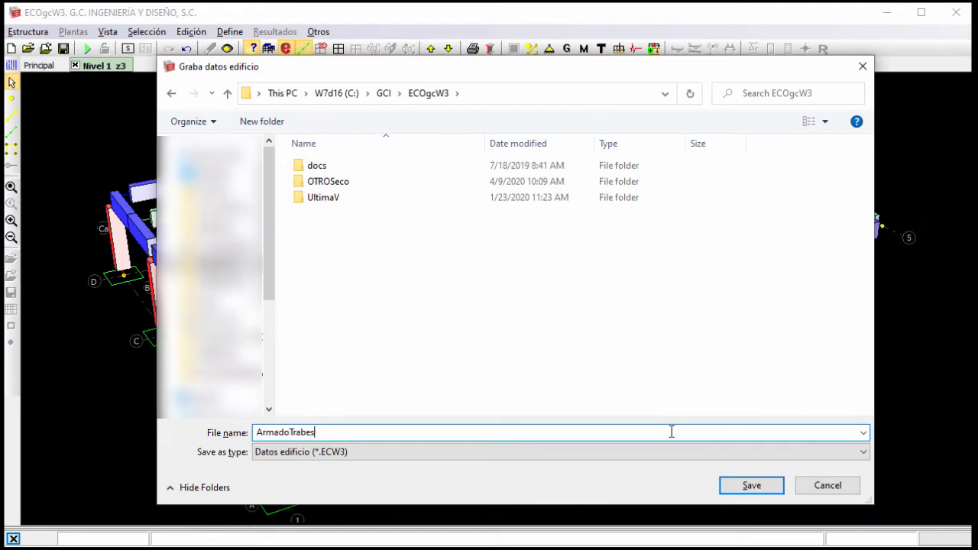
pyautogui.click(759, 485)
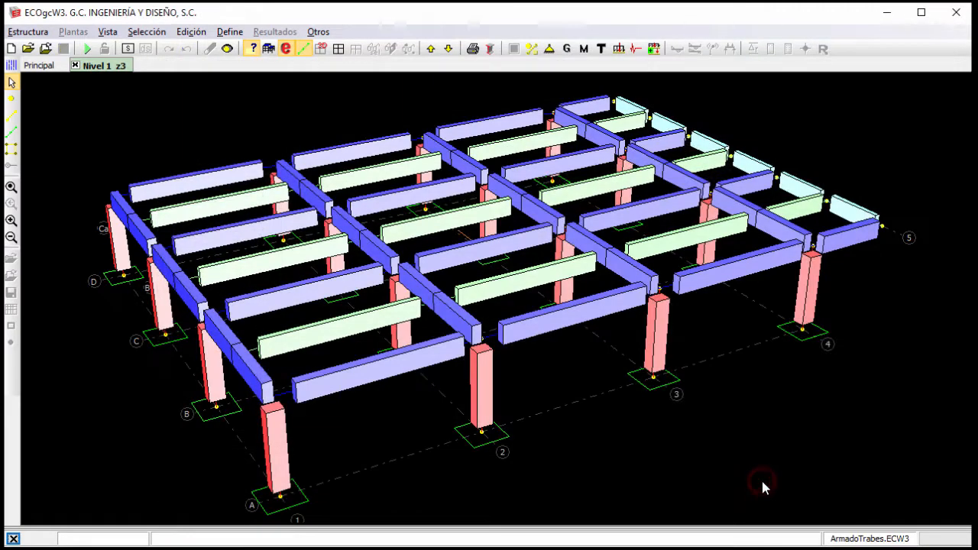
# Accept the CDMX NTCDC-2017 concrete design parameters and run the PDelta and seismic analysis with design of beams only, without columns.
pyautogui.click(84, 49)
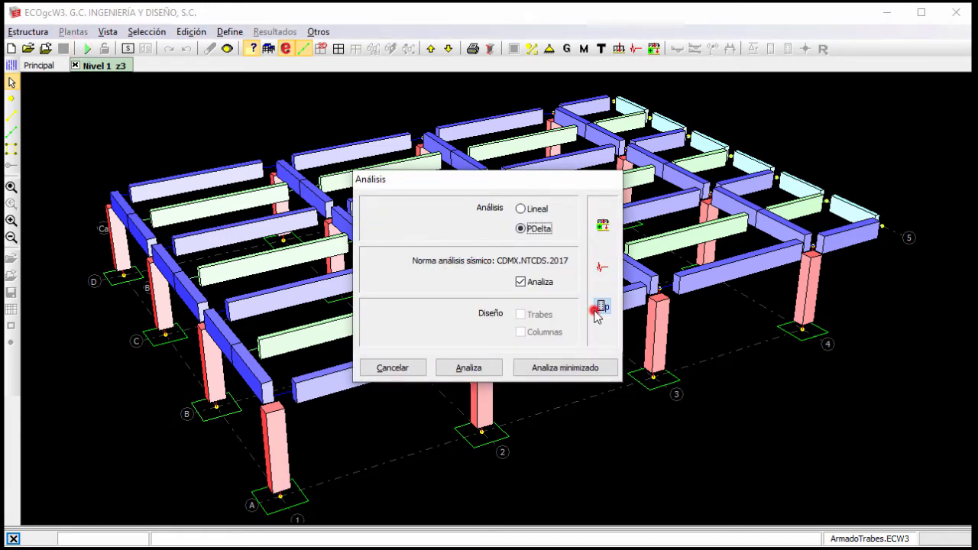
pyautogui.click(596, 310)
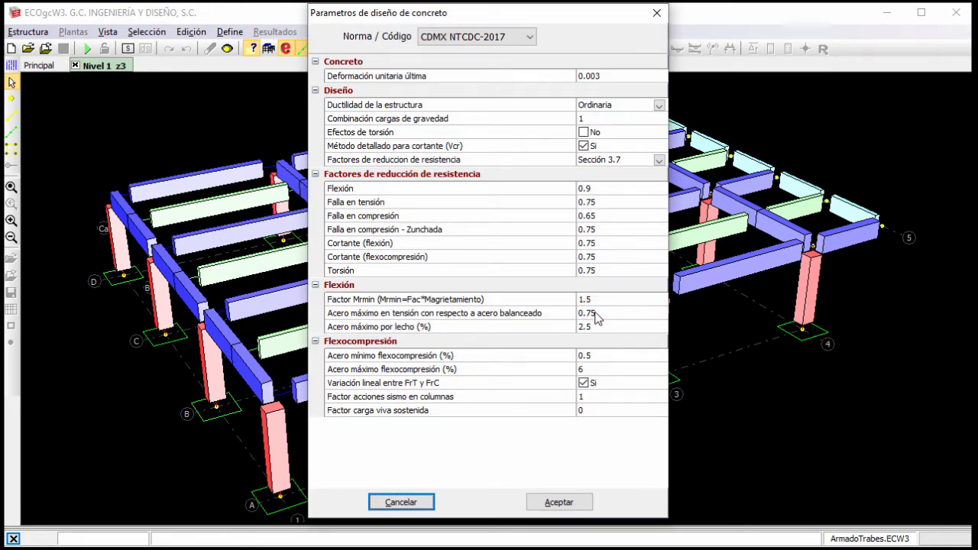
pyautogui.click(560, 502)
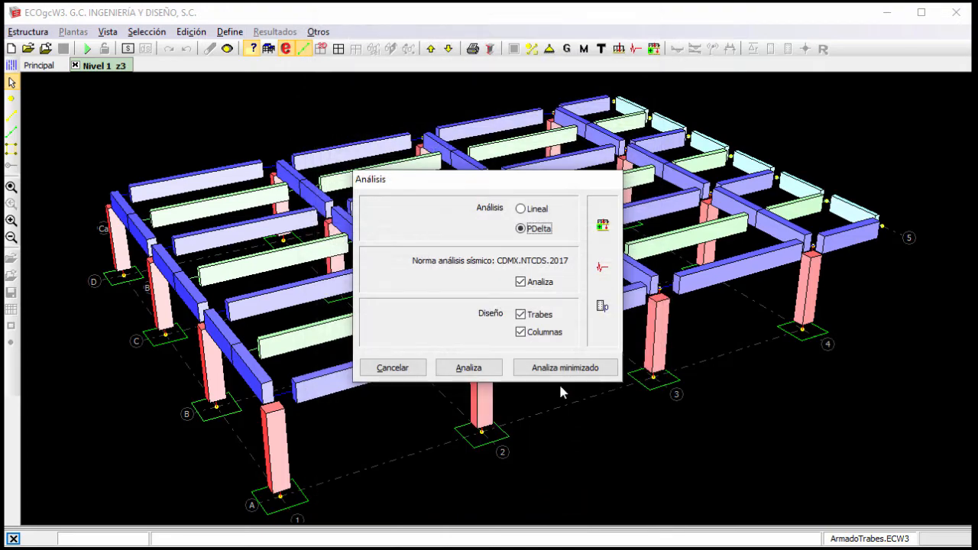
pyautogui.click(542, 331)
pyautogui.click(468, 368)
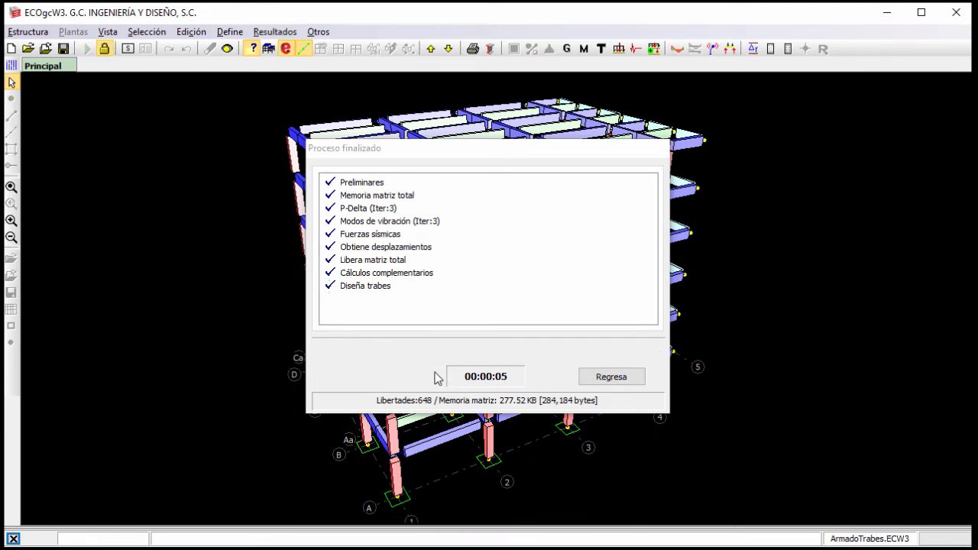
pyautogui.click(628, 379)
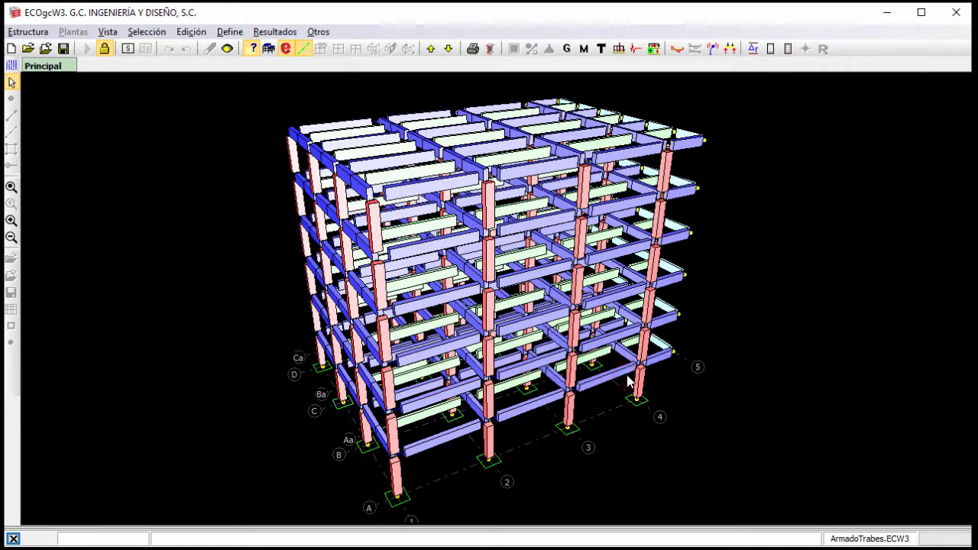
# Display the beams' flexural design results, review the global parameters through the end of the list, and close the results.
pyautogui.click(770, 48)
pyautogui.click(562, 498)
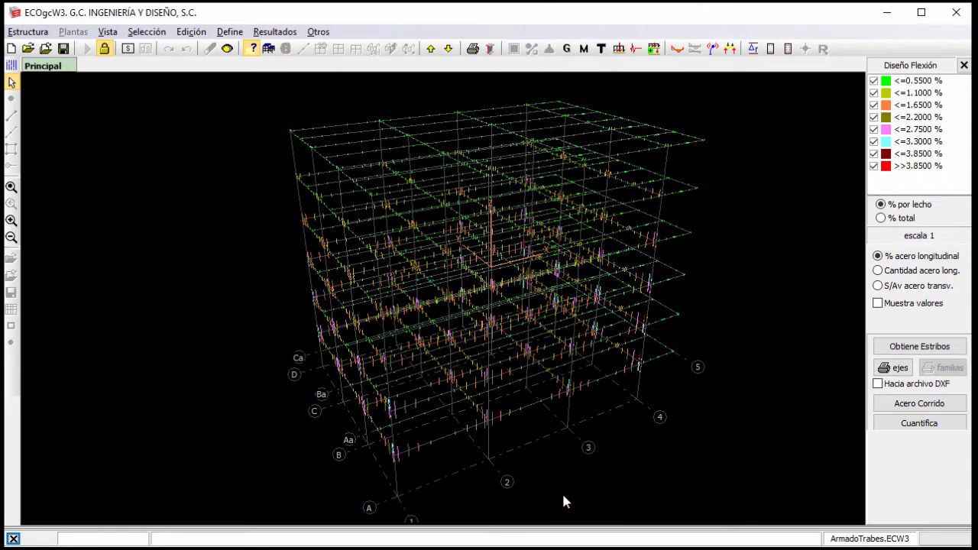
pyautogui.click(38, 31)
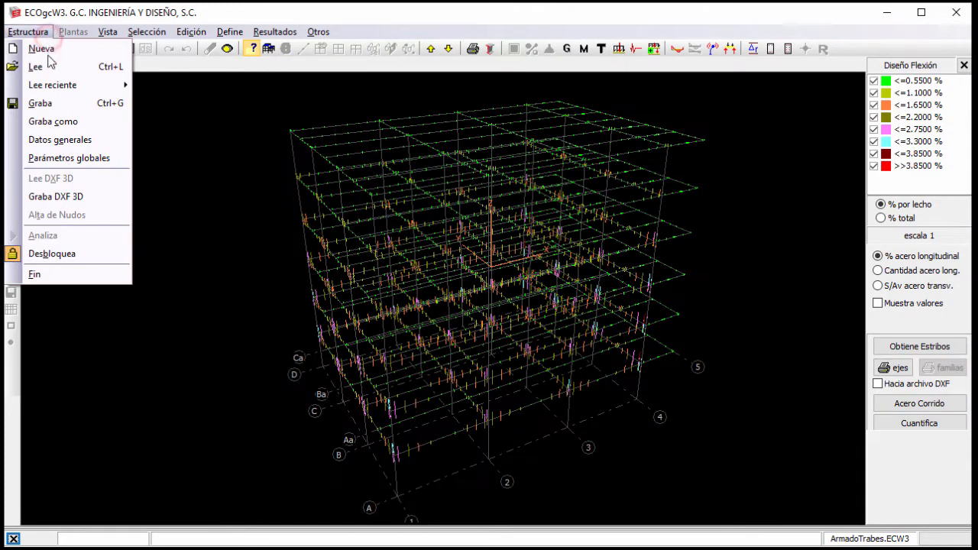
pyautogui.click(57, 157)
pyautogui.moveTo(638, 72); pyautogui.dragTo(638, 518)
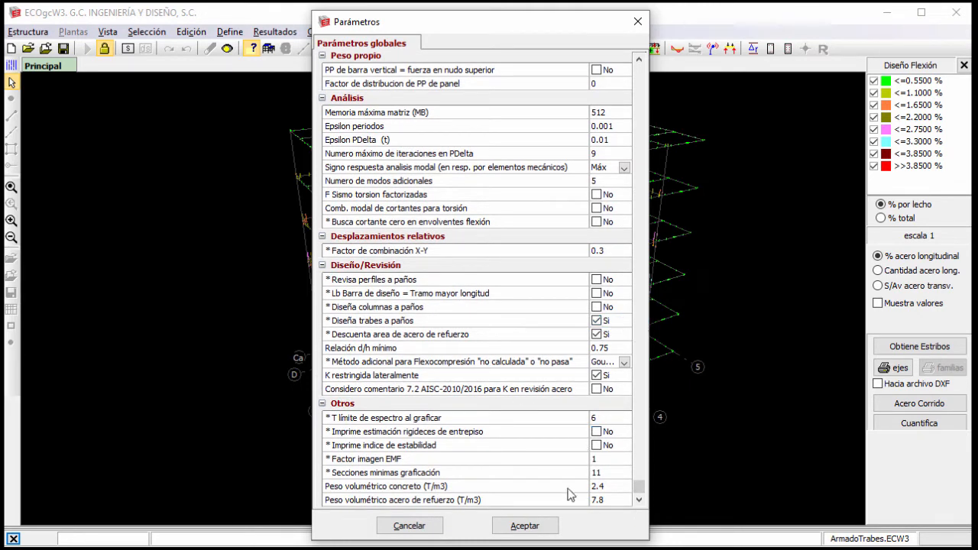
pyautogui.click(524, 526)
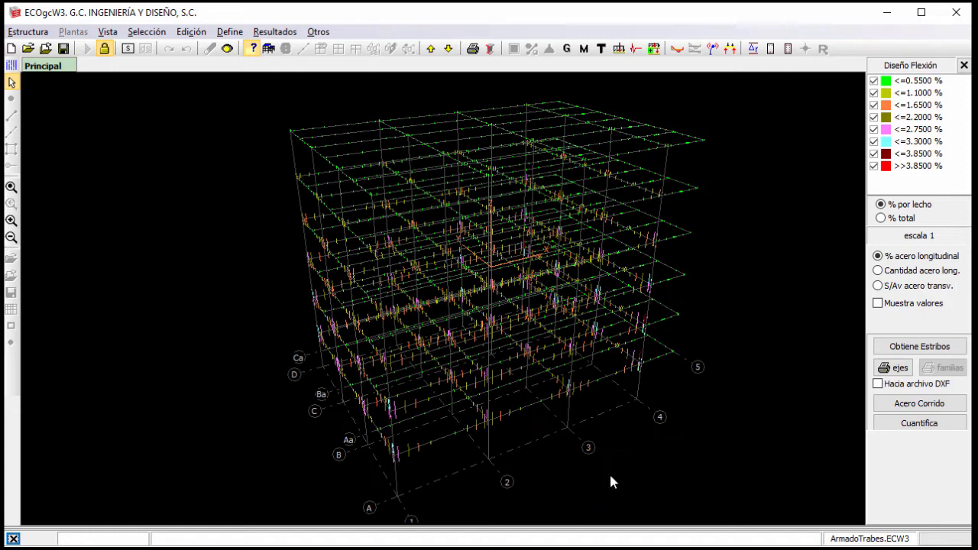
pyautogui.click(964, 65)
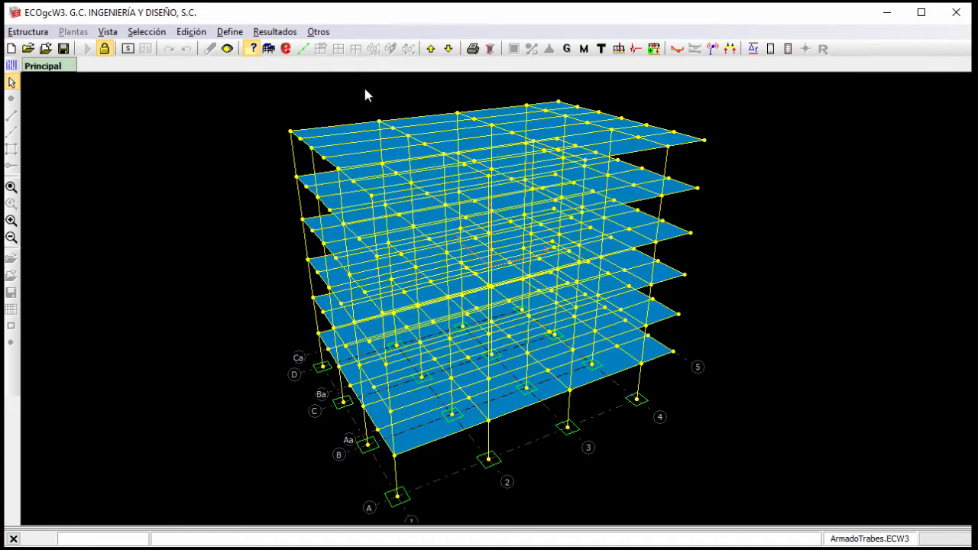
# Define an axis family F1_1a3 that groups axis 1 on levels 1 to 3 (1/1-3).
pyautogui.click(232, 32)
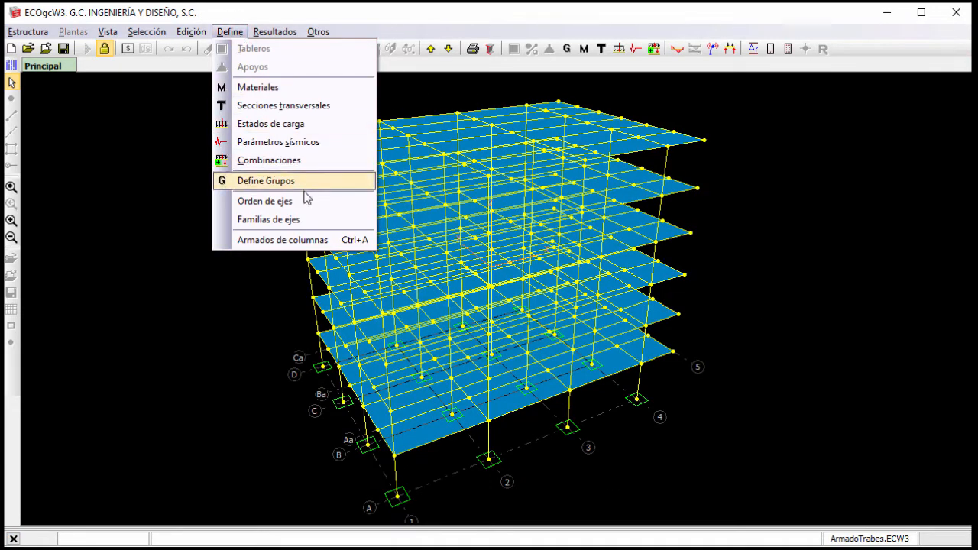
pyautogui.click(310, 220)
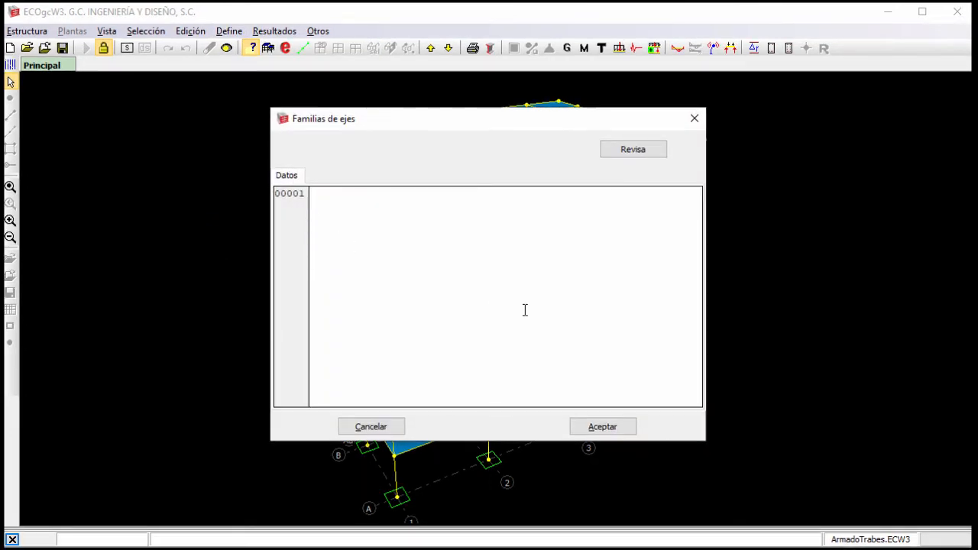
pyautogui.click(525, 309)
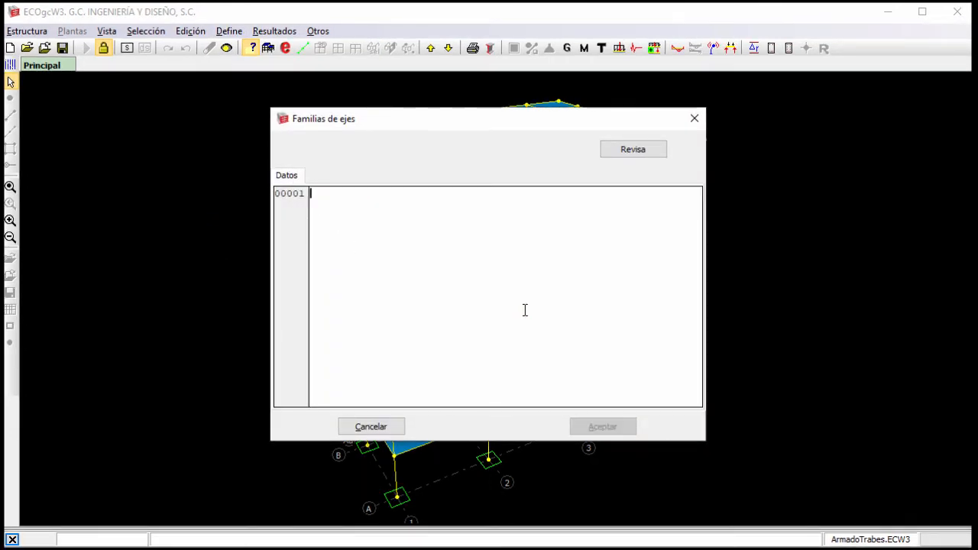
pyautogui.write('F1_1a3')
pyautogui.press('Return')
pyautogui.write('1')
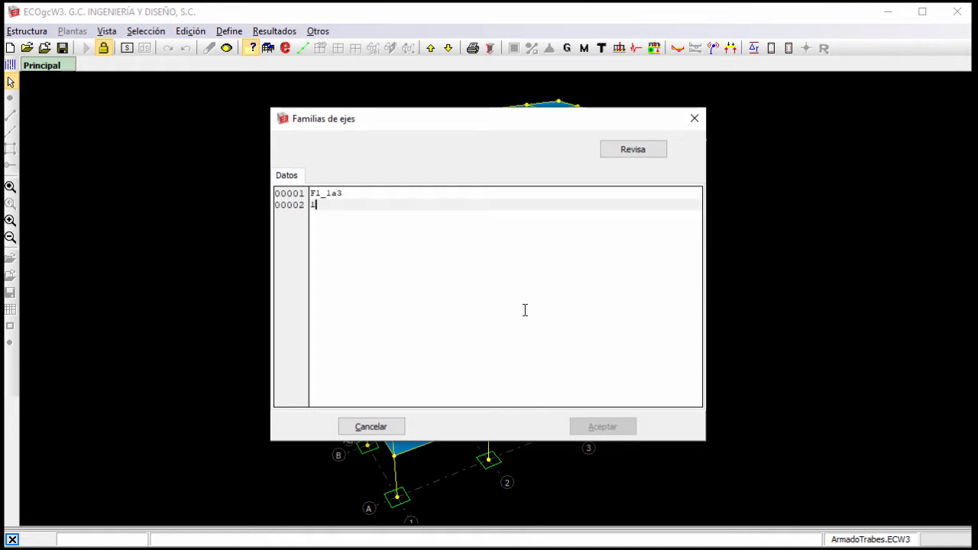
pyautogui.write('/1-3')
pyautogui.press('Return')
pyautogui.press('Return')
# Add an axis family FB_4a6 that groups axis B on levels 4 to 6 (B/4-6).
pyautogui.write('F')
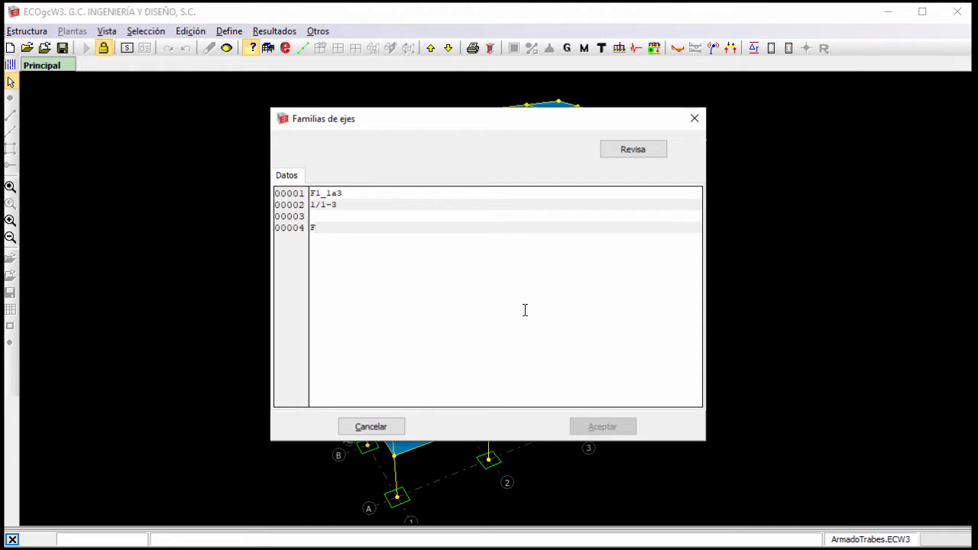
pyautogui.write('B_4a6')
pyautogui.press('Return')
pyautogui.write('B/4-')
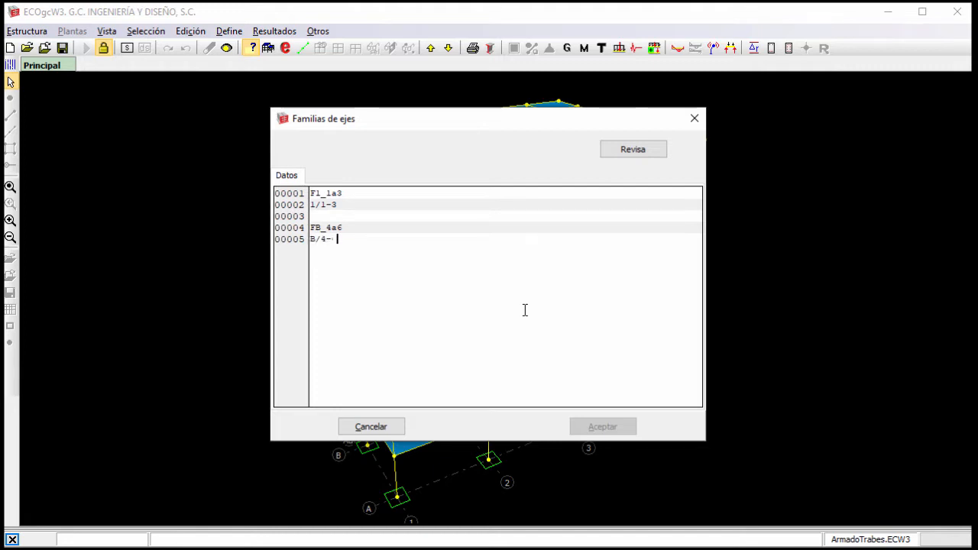
pyautogui.write('6')
pyautogui.press('Return')
pyautogui.press('Return')
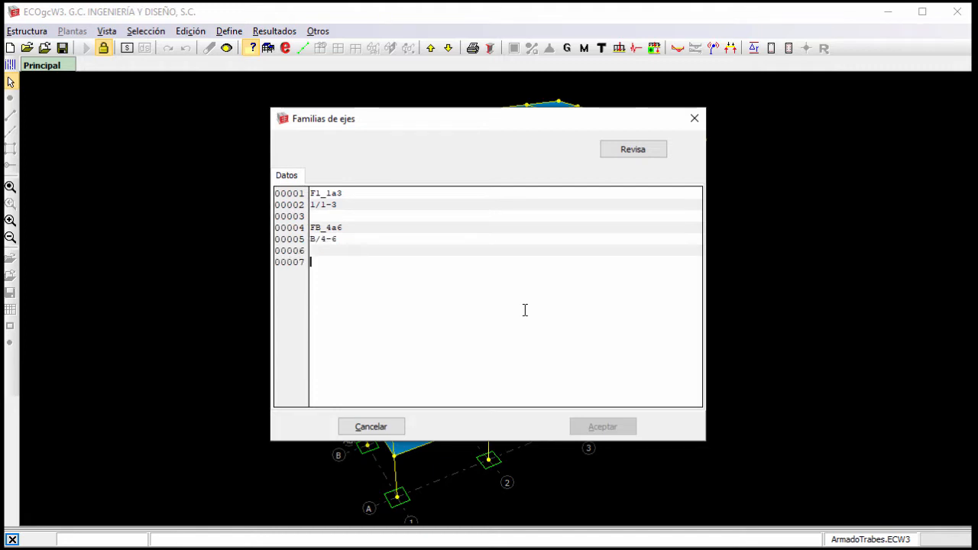
# Add an axis family F5_1a2 with 5/1-2, then check the families' data and accept them.
pyautogui.write('F5_1a2')
pyautogui.press('Return')
pyautogui.write('5/1-2')
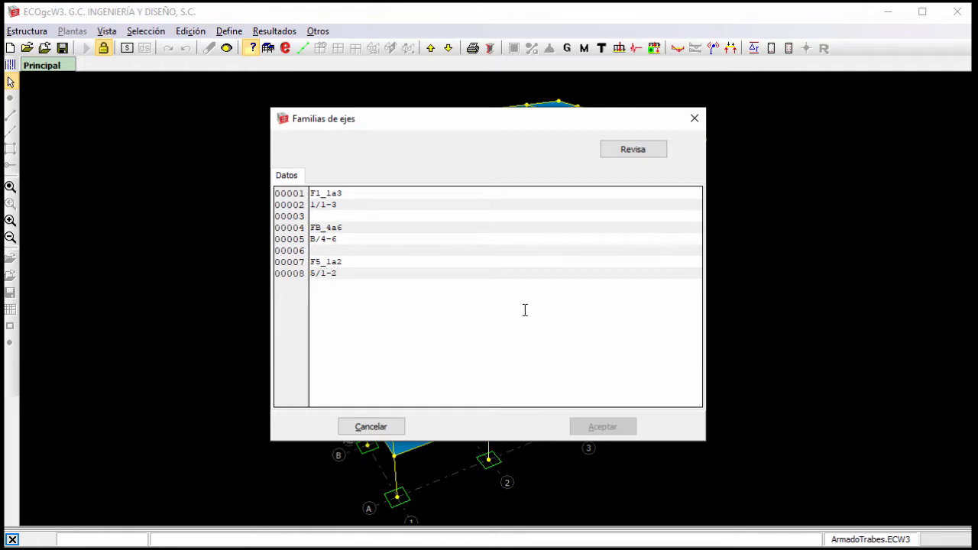
pyautogui.click(629, 149)
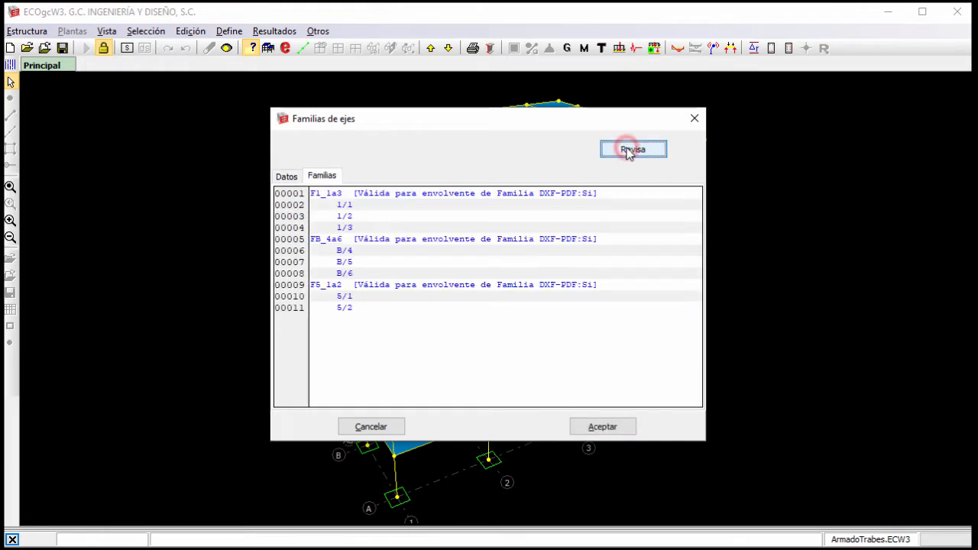
pyautogui.click(625, 427)
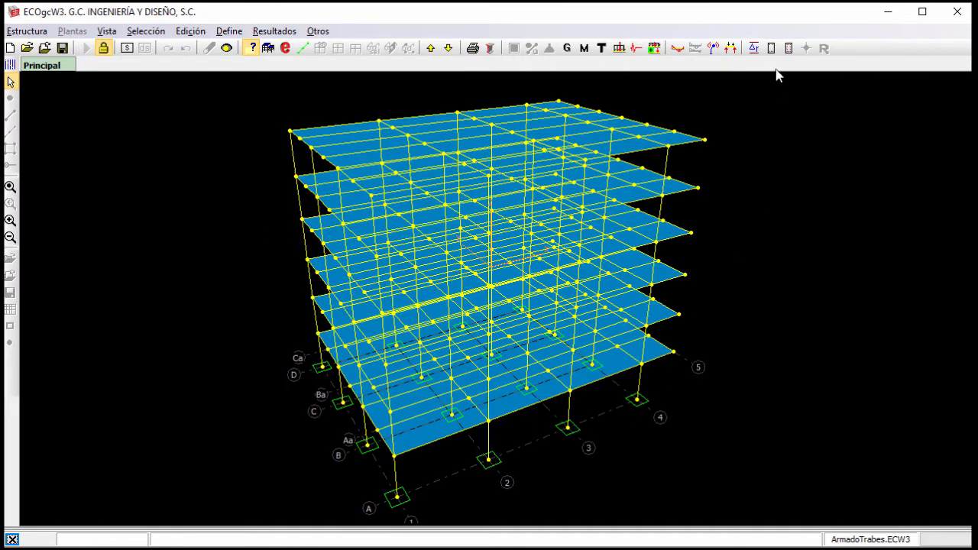
# Display the beams' flexural design with the CDMX NTCDC-2017 parameters and load TextoArmado.txt as the reinforcement data for the axes.
pyautogui.click(772, 48)
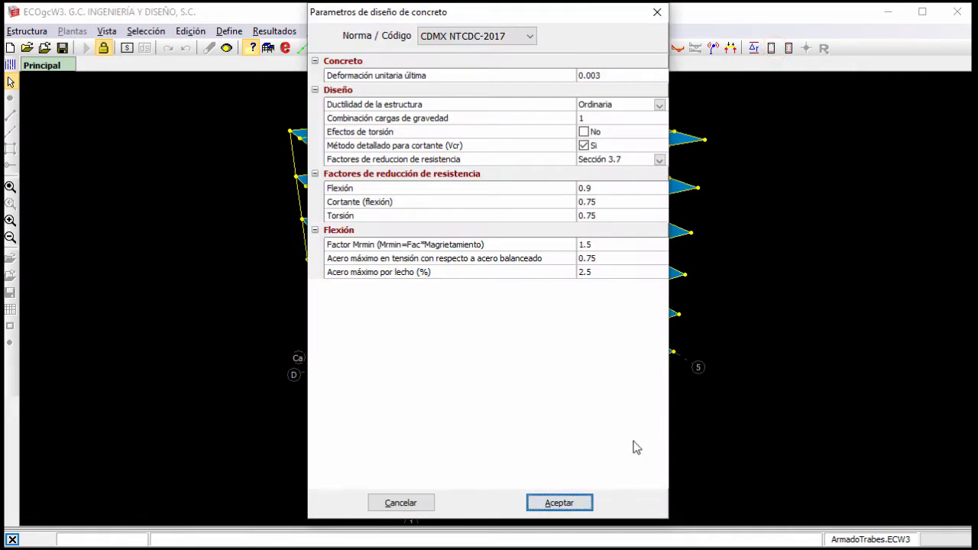
pyautogui.click(586, 507)
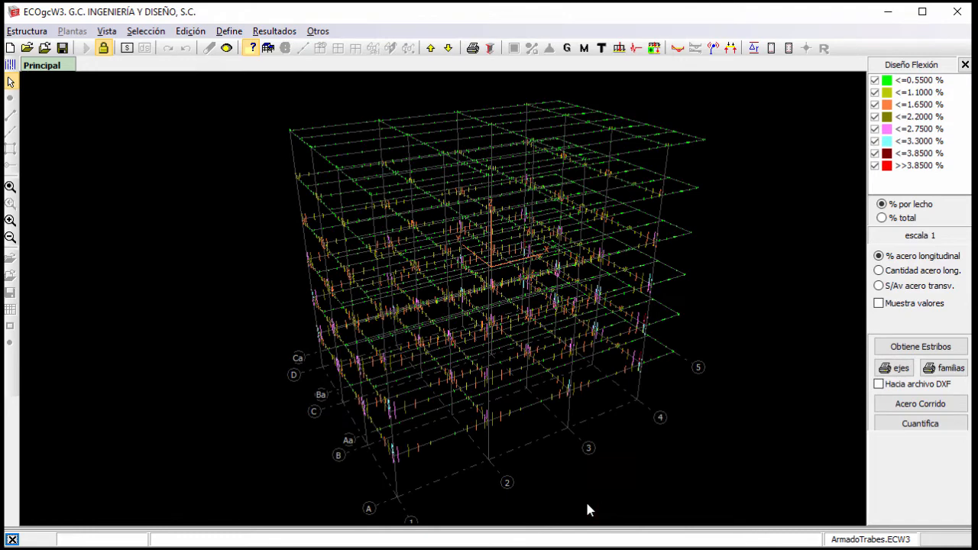
pyautogui.click(898, 370)
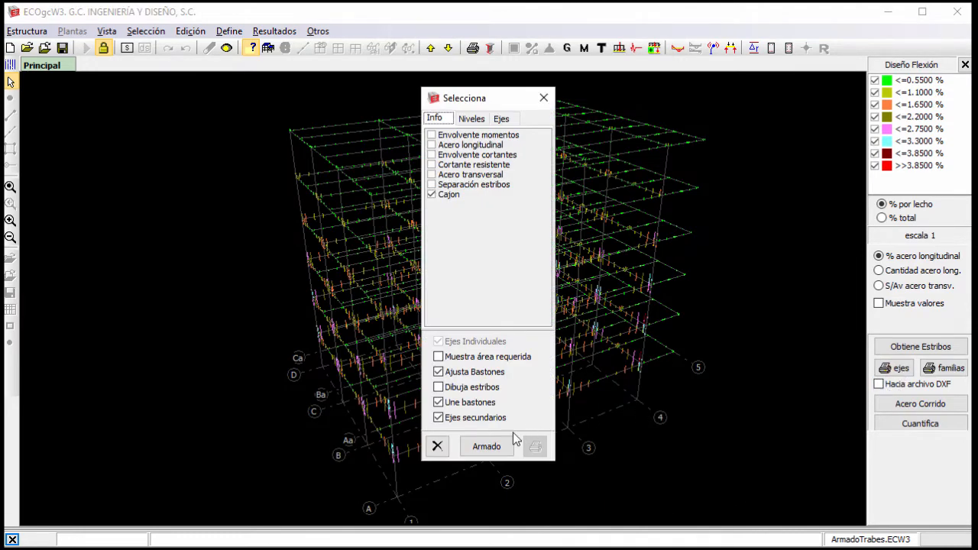
pyautogui.click(498, 448)
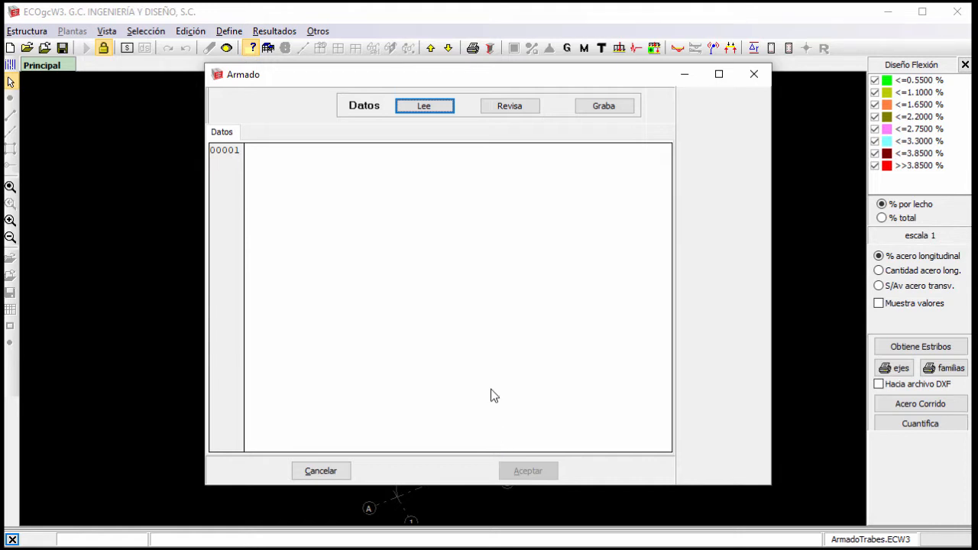
pyautogui.click(445, 112)
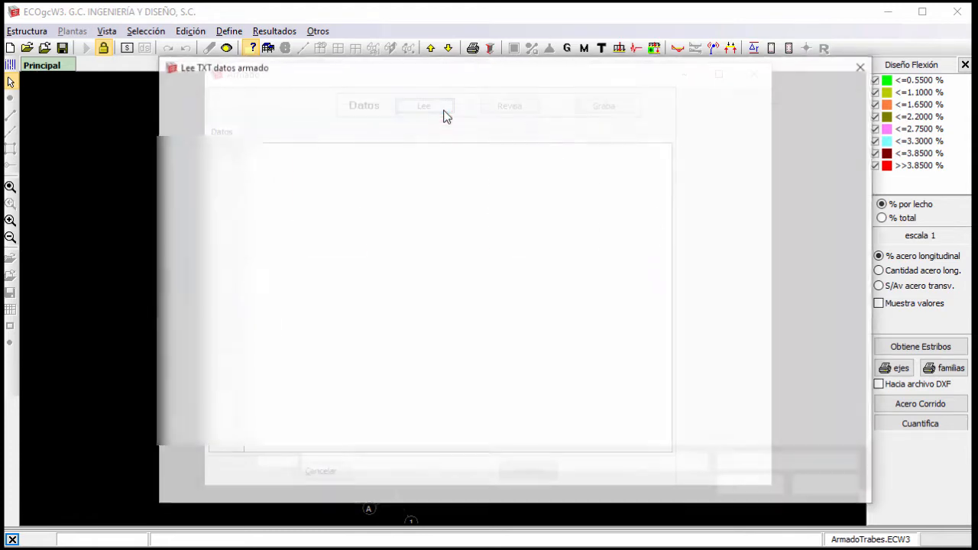
pyautogui.click(367, 229)
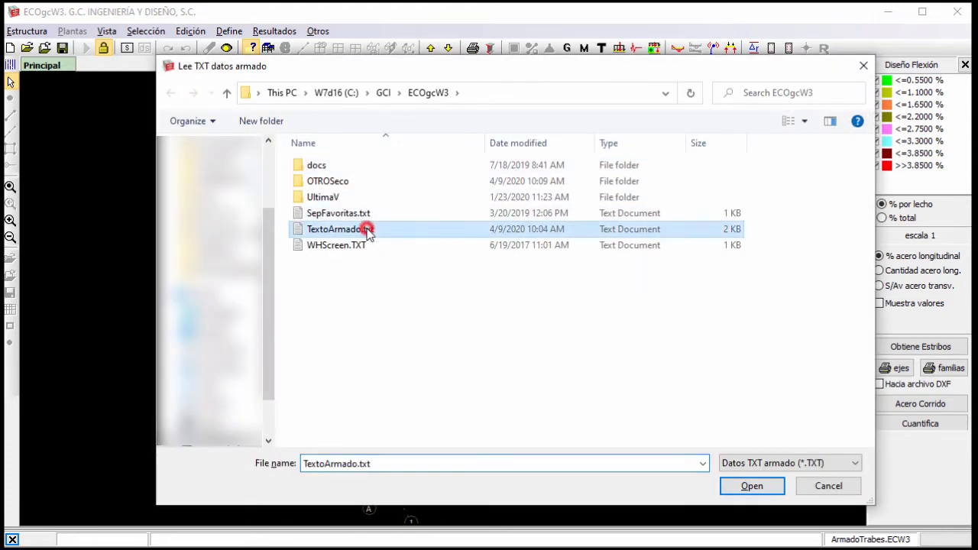
pyautogui.click(741, 492)
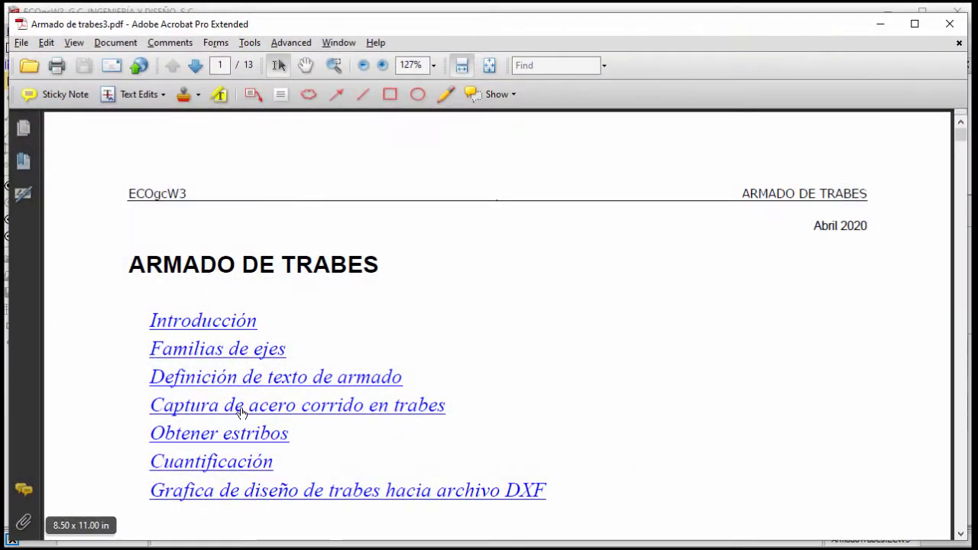
# Read the Definición de Texto de Armado section and the text format in the Armado de trabes3.pdf manual in Adobe Acrobat.
pyautogui.click(239, 386)
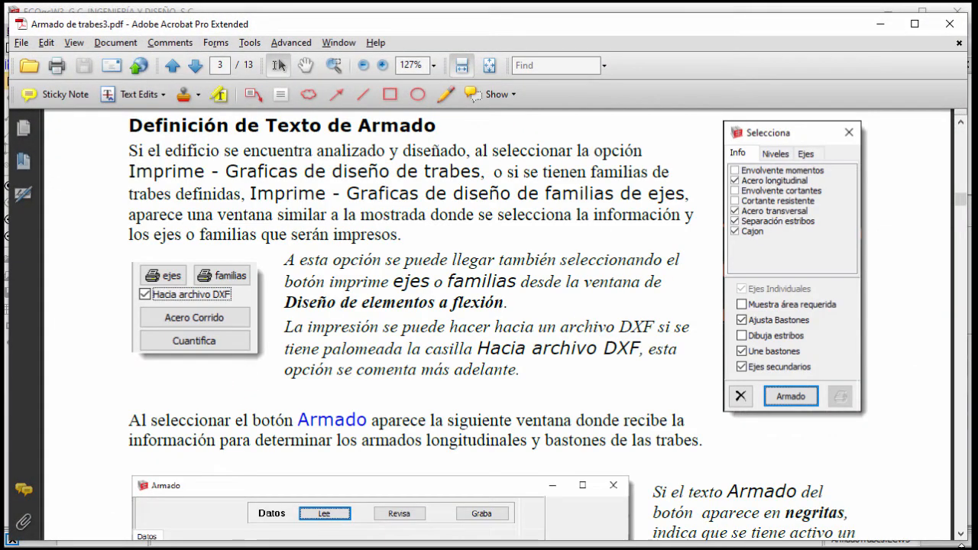
pyautogui.scroll(-10, 853, 422)
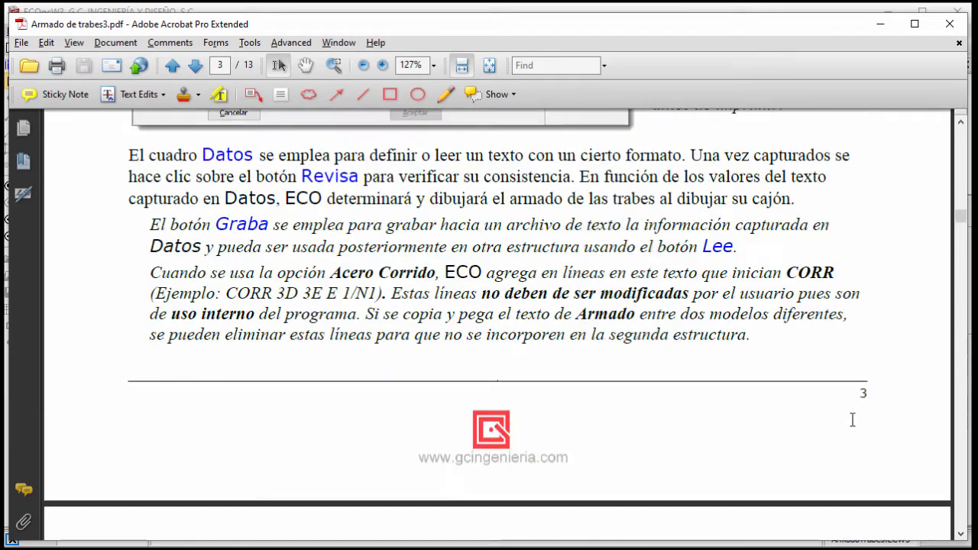
pyautogui.scroll(-10, 853, 422)
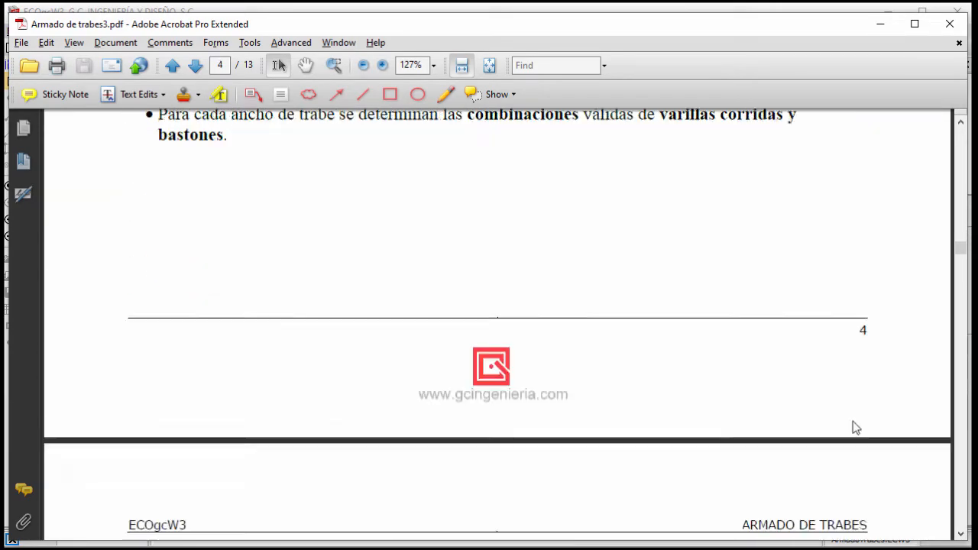
pyautogui.scroll(-1, 853, 421)
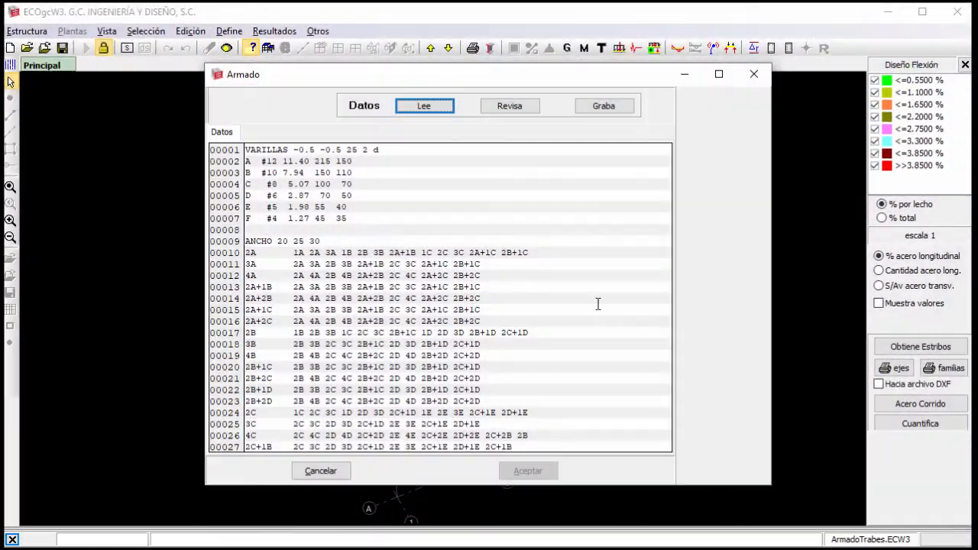
# Check the loaded reinforcement data, accept it and leave the axis print selection.
pyautogui.click(521, 104)
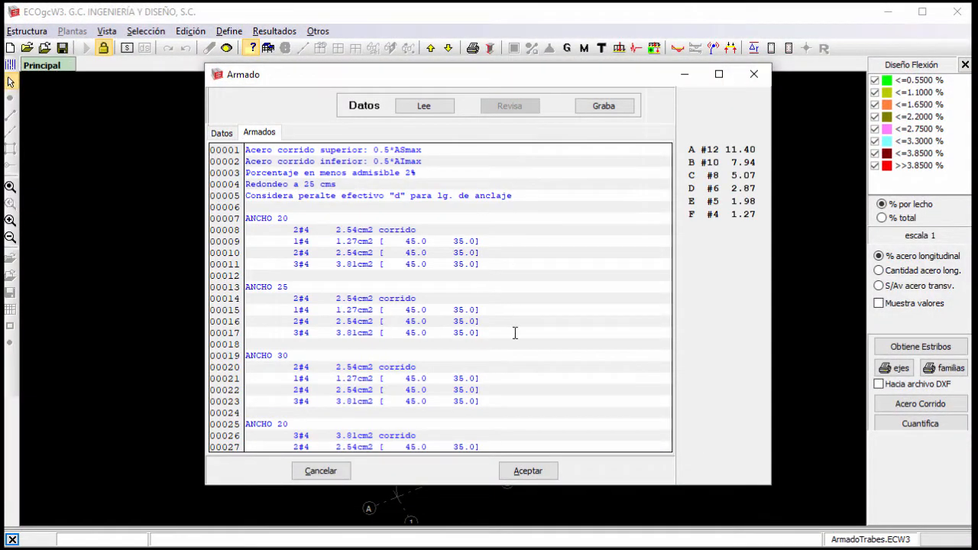
pyautogui.click(540, 474)
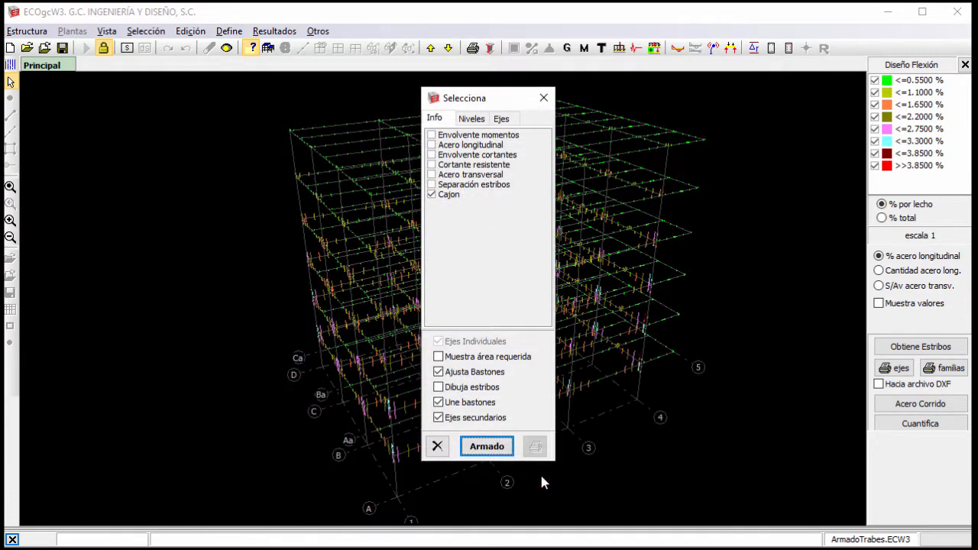
pyautogui.click(544, 98)
# Open the stirrup calculation and read its help topic on the separation parameters.
pyautogui.click(895, 346)
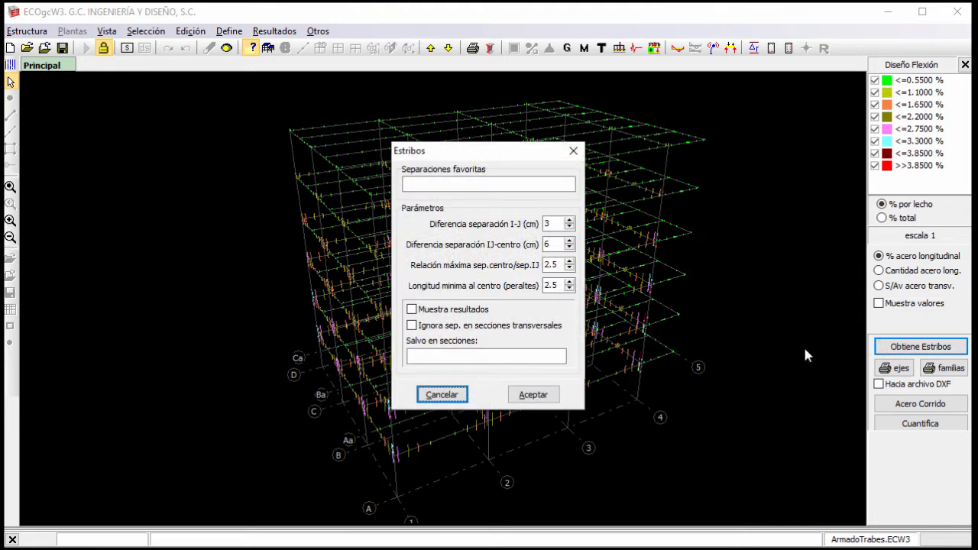
pyautogui.press('F1')
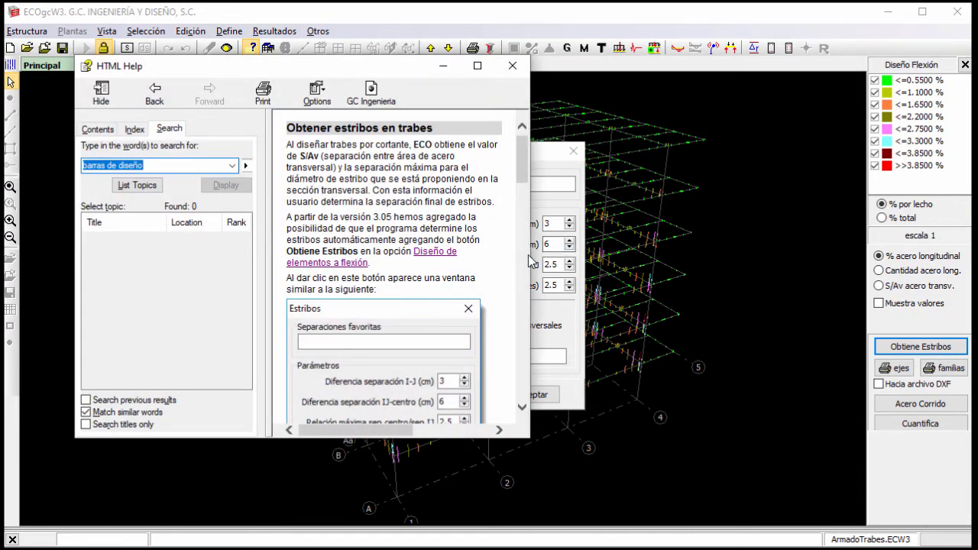
pyautogui.moveTo(530, 246); pyautogui.dragTo(719, 343)
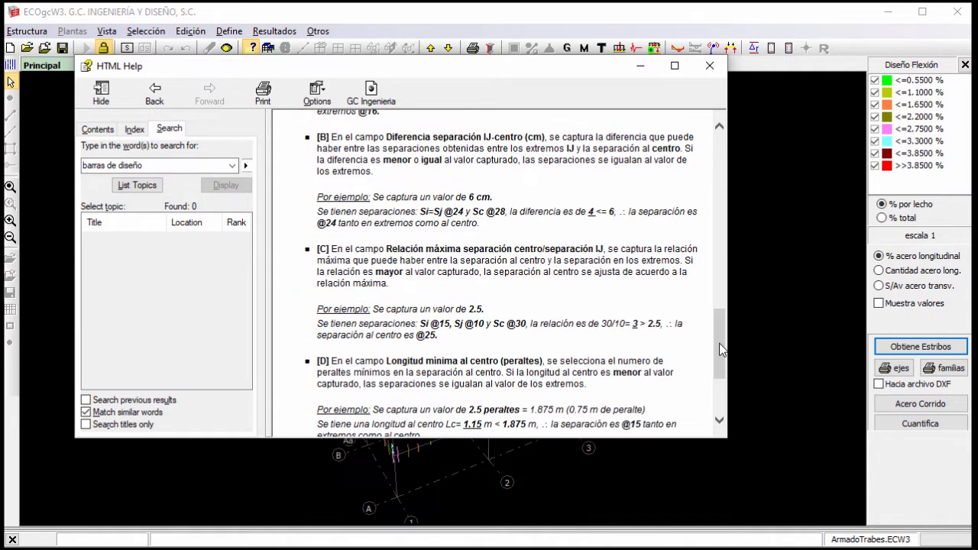
pyautogui.click(710, 66)
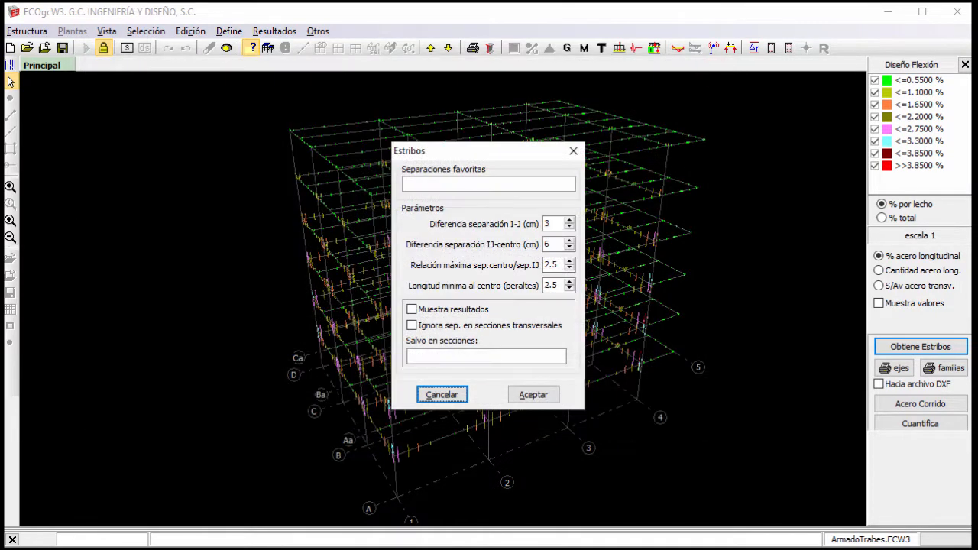
pyautogui.click(559, 187)
pyautogui.write('6 8 10 12 15 18 20 25 28 30 40')
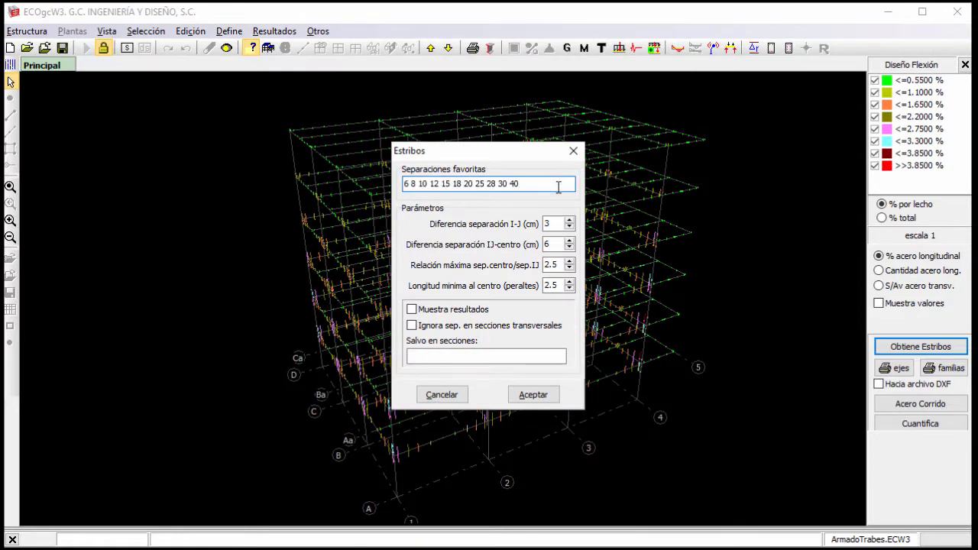
pyautogui.click(551, 399)
pyautogui.click(591, 291)
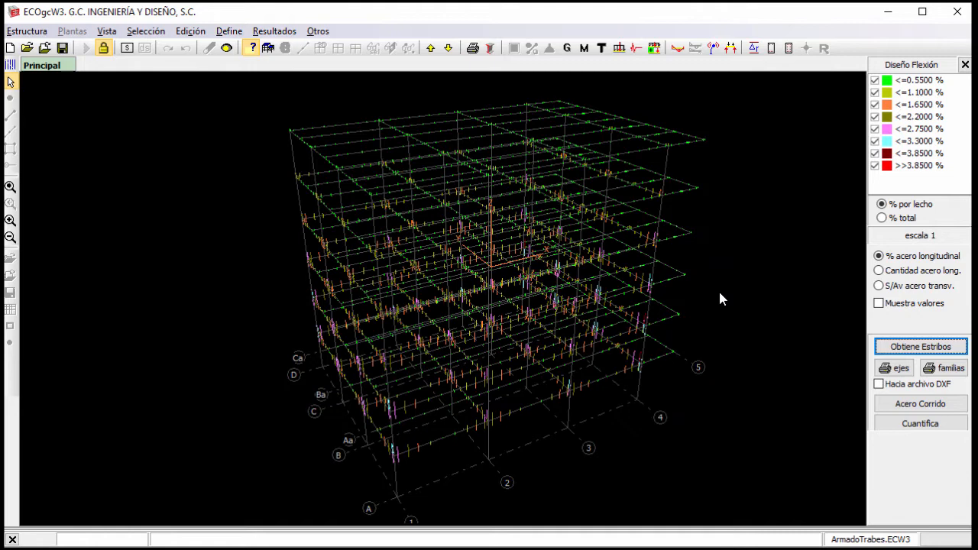
# Process the continuous steel (Acero corrido) for axis B on level 1.
pyautogui.click(925, 405)
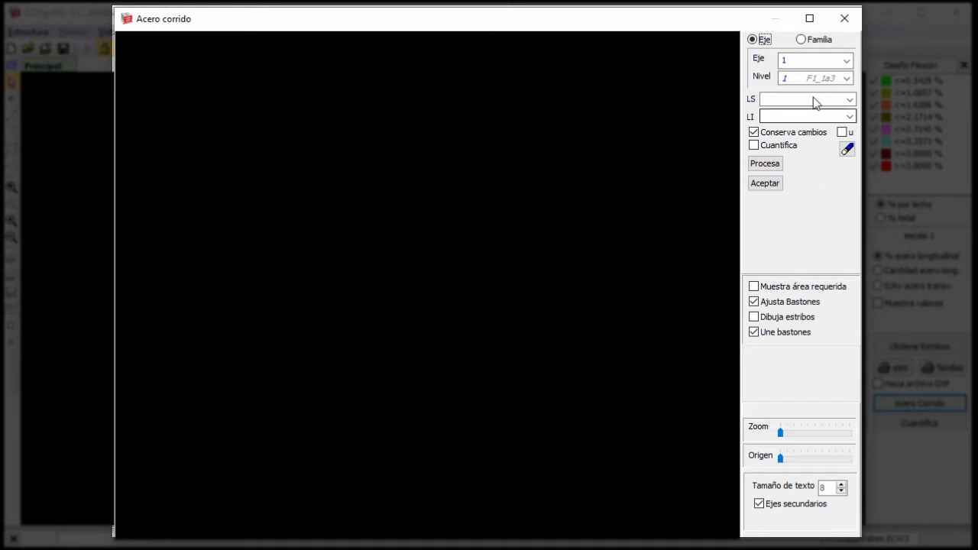
pyautogui.click(818, 61)
pyautogui.click(814, 160)
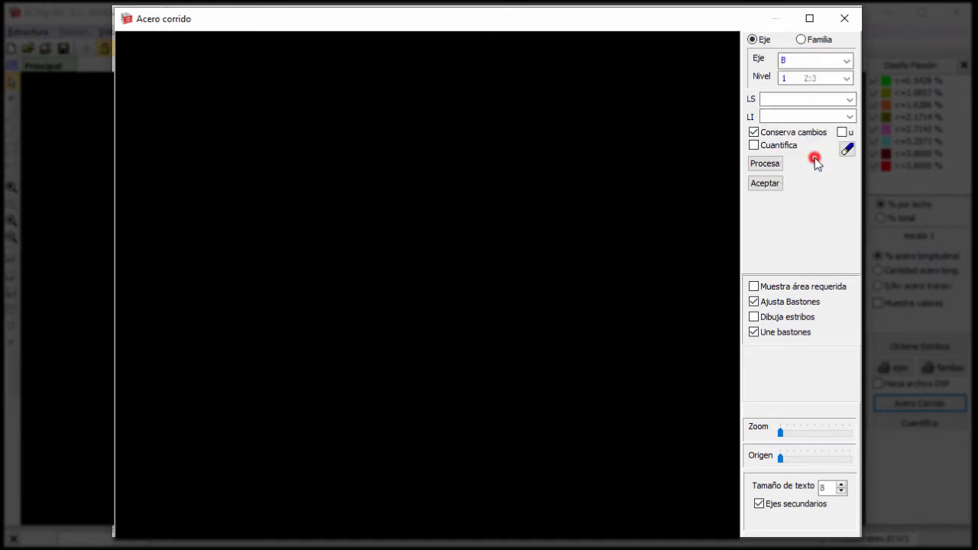
pyautogui.click(772, 165)
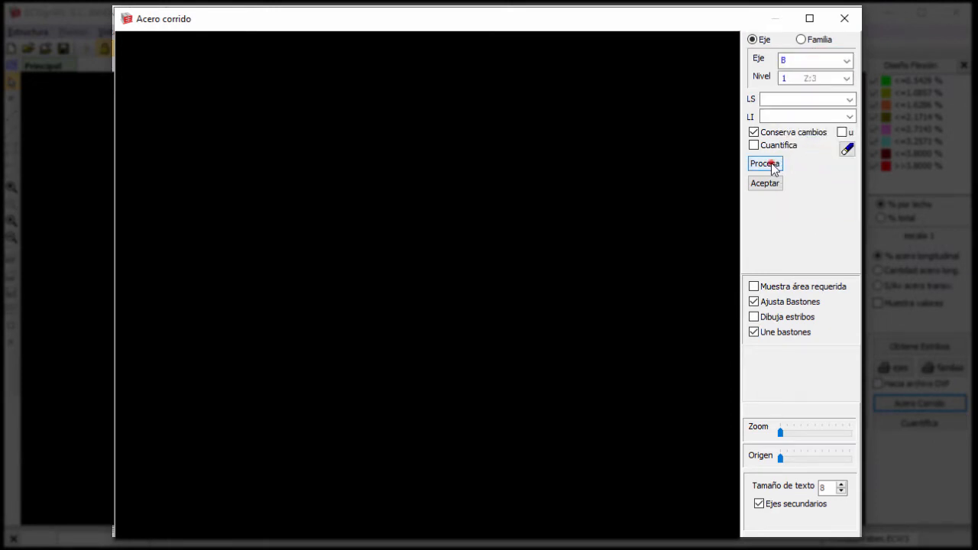
# Show the required steel areas on the axis B beam and inspect the design values close to axis 1.
pyautogui.click(775, 288)
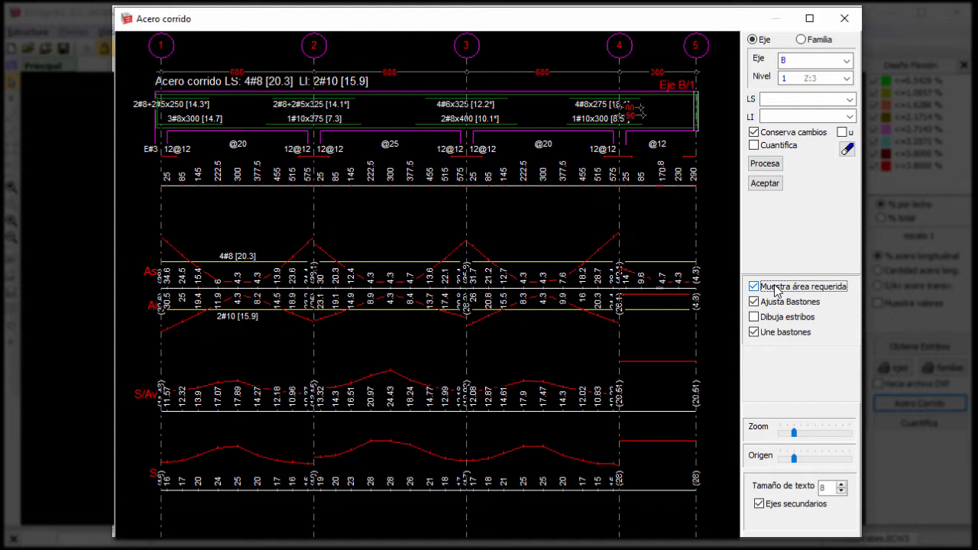
pyautogui.click(184, 216)
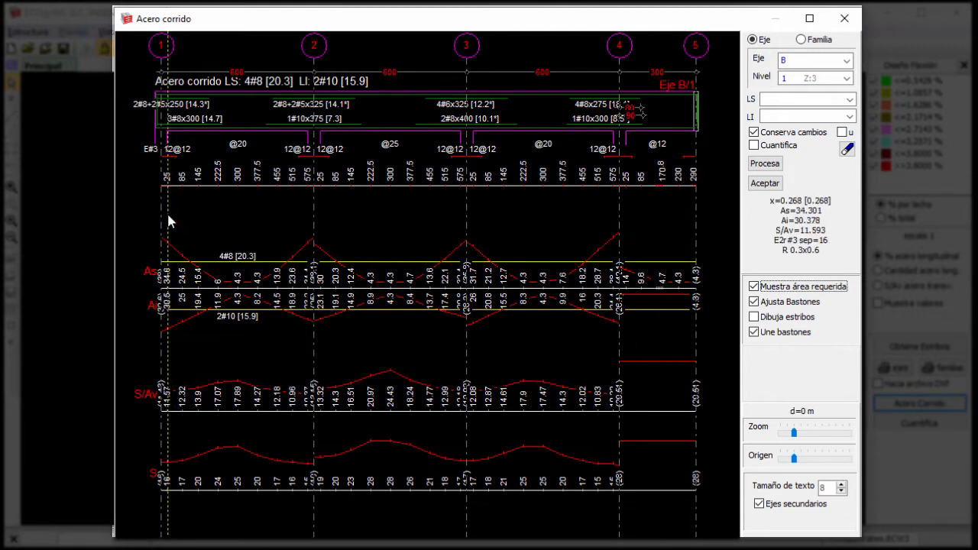
pyautogui.click(168, 221)
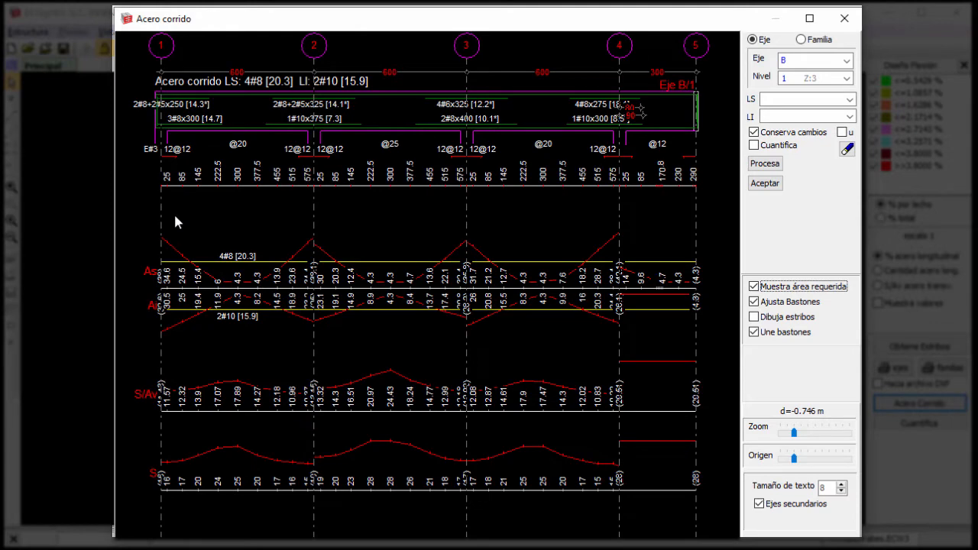
# Set the continuous steel of both beds (LS and LI) to 4#8 for axis B on level 1 and process it.
pyautogui.click(801, 100)
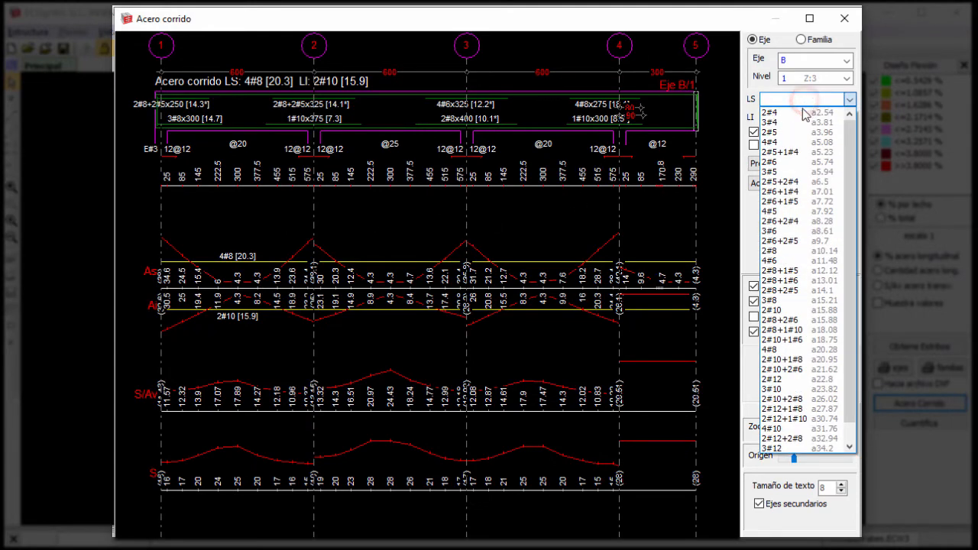
pyautogui.click(773, 349)
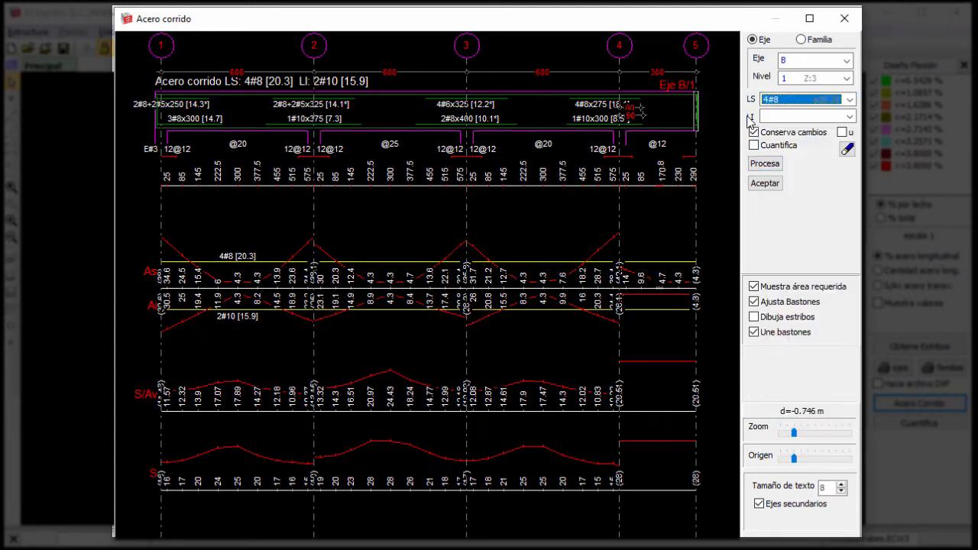
pyautogui.click(765, 165)
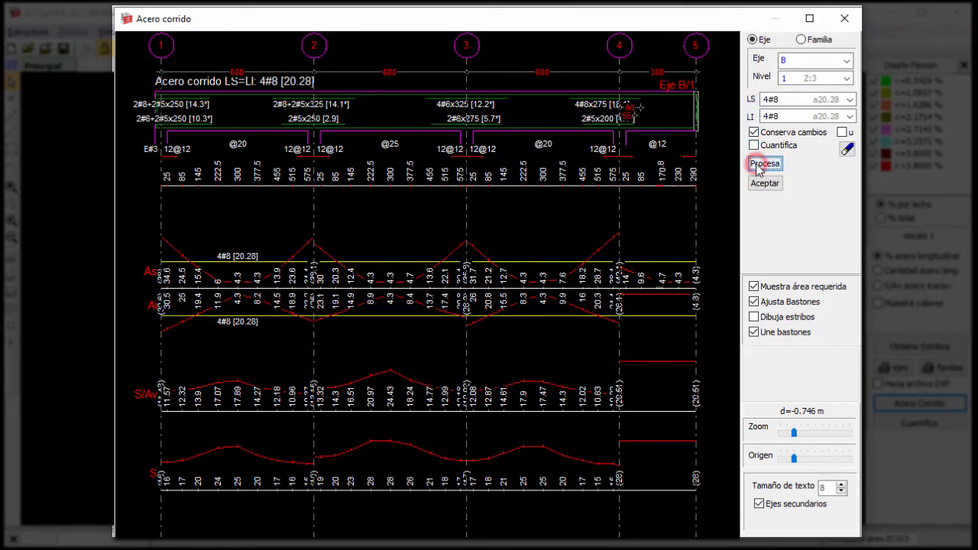
# Hide the required steel areas on the axis B beam and try out its Ajusta Bastones and Dibuja estribos display options.
pyautogui.click(774, 289)
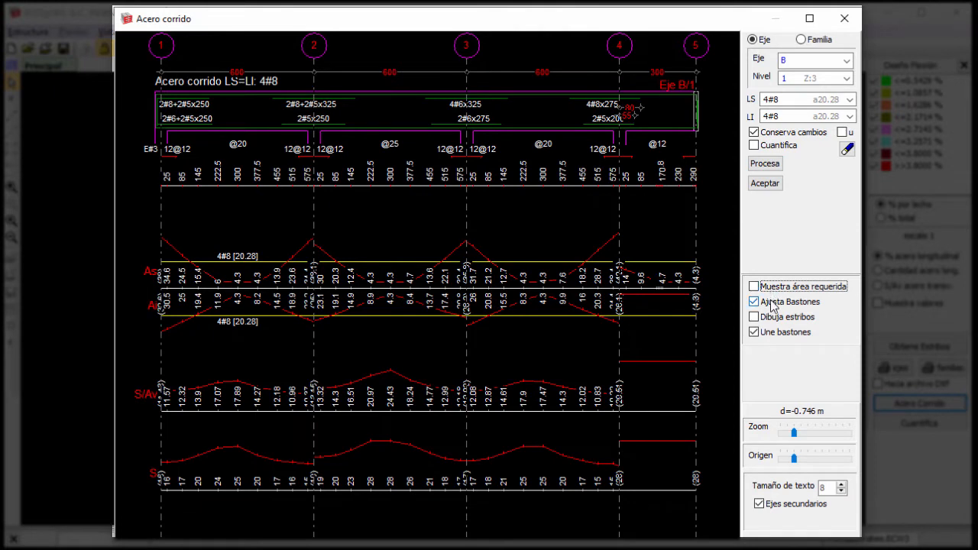
pyautogui.click(771, 304)
pyautogui.click(772, 305)
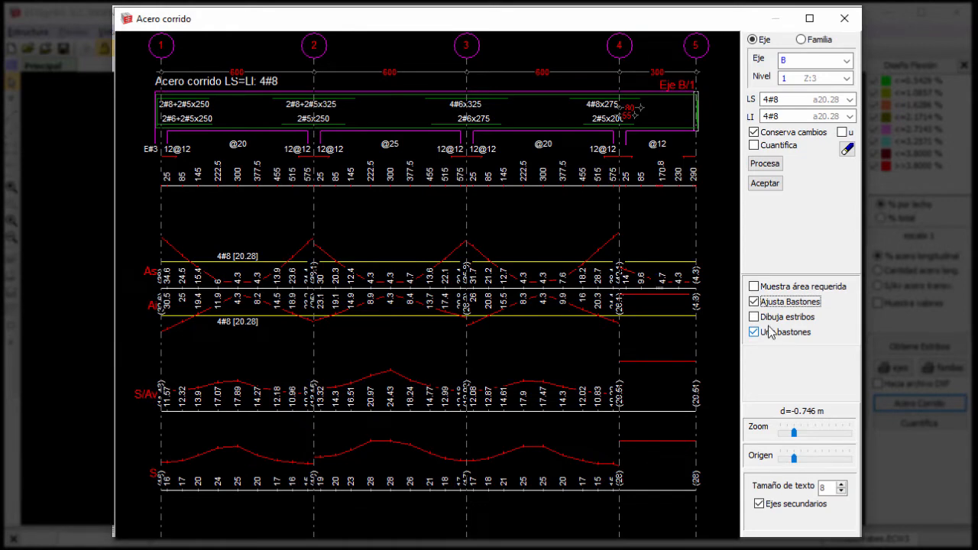
pyautogui.click(769, 322)
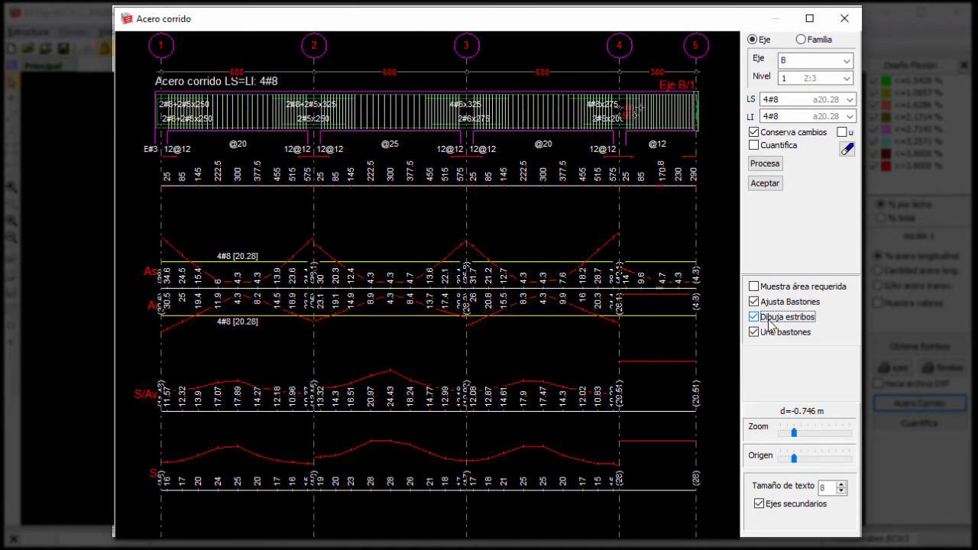
pyautogui.click(769, 322)
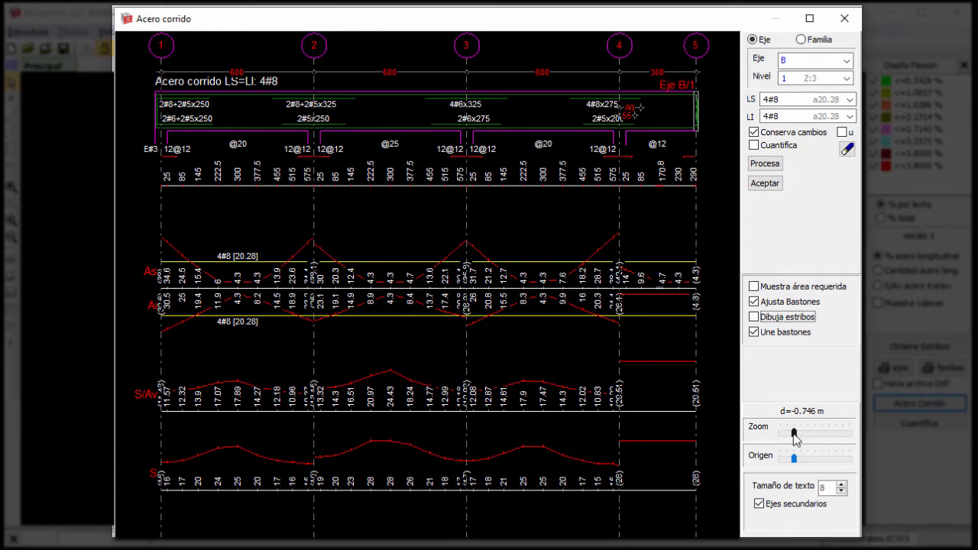
pyautogui.moveTo(794, 433); pyautogui.dragTo(851, 433)
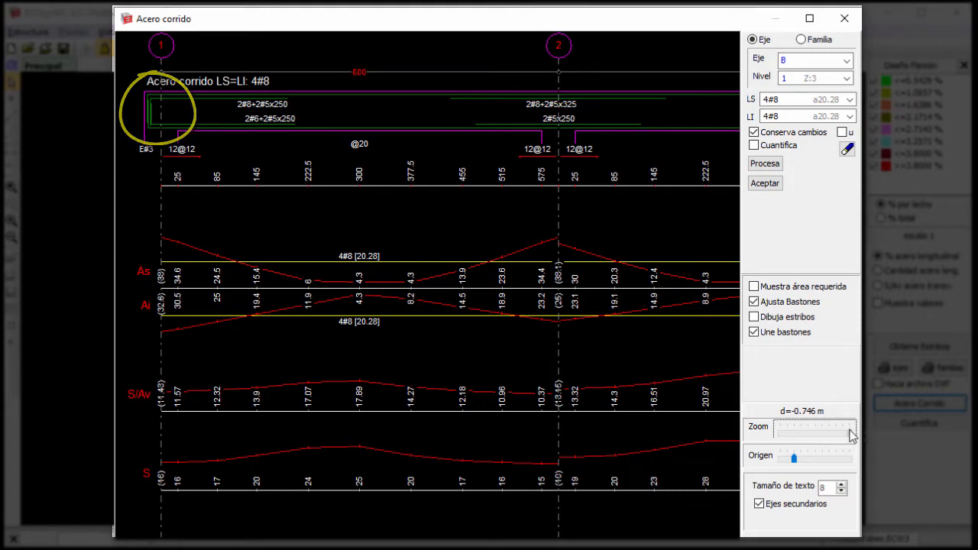
pyautogui.moveTo(850, 432); pyautogui.dragTo(795, 434)
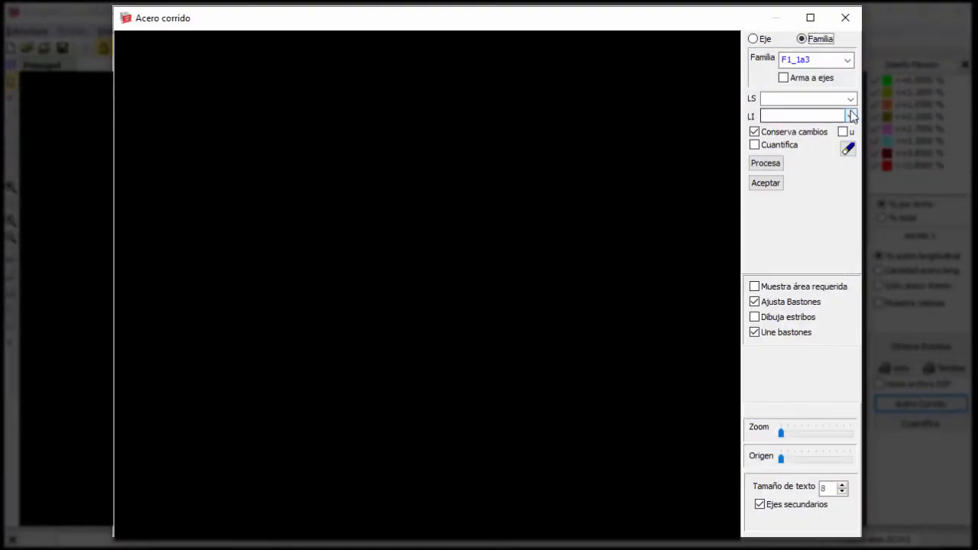
# Switch the continuous steel to families and process family FB_4a6.
pyautogui.click(821, 42)
pyautogui.click(842, 63)
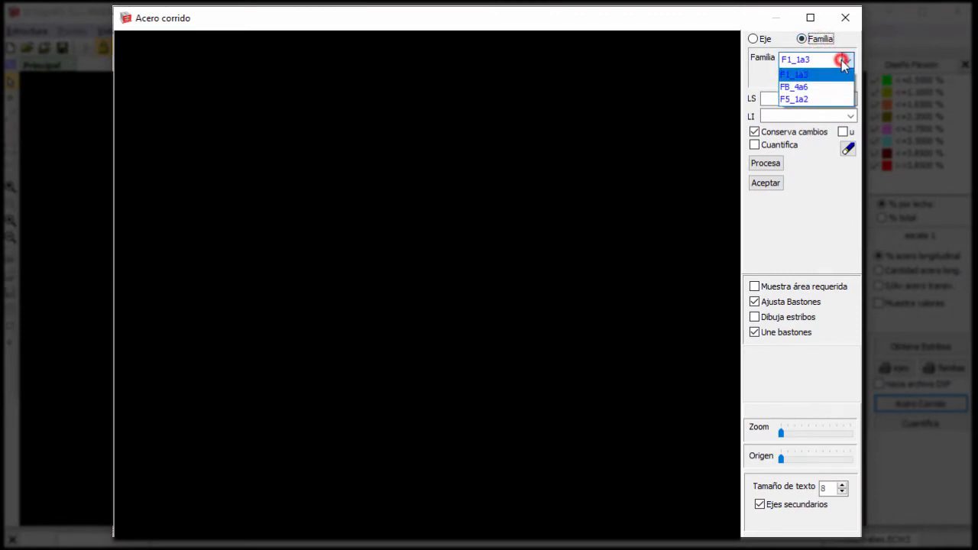
pyautogui.click(835, 90)
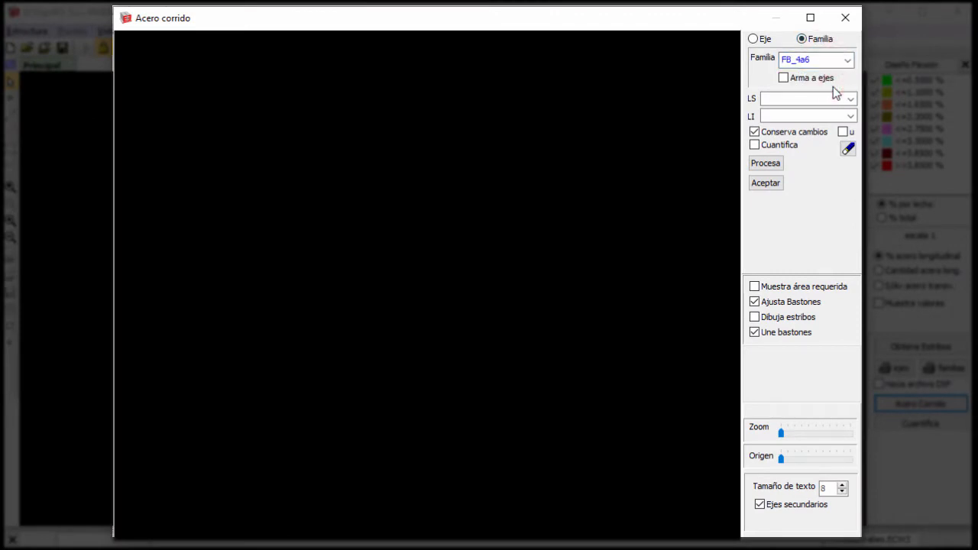
pyautogui.click(766, 162)
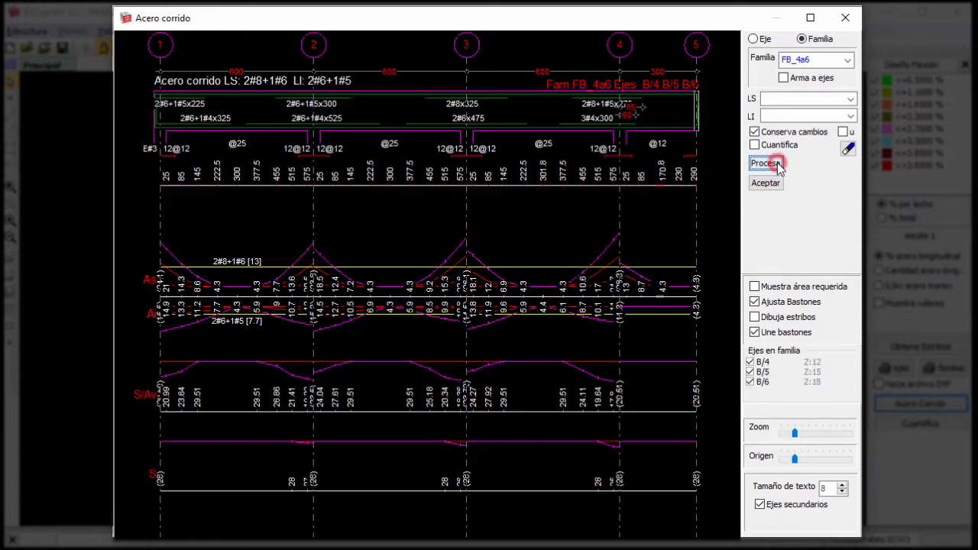
# Try leaving axis B/4 out of family FB_4a6, and include it again.
pyautogui.click(750, 361)
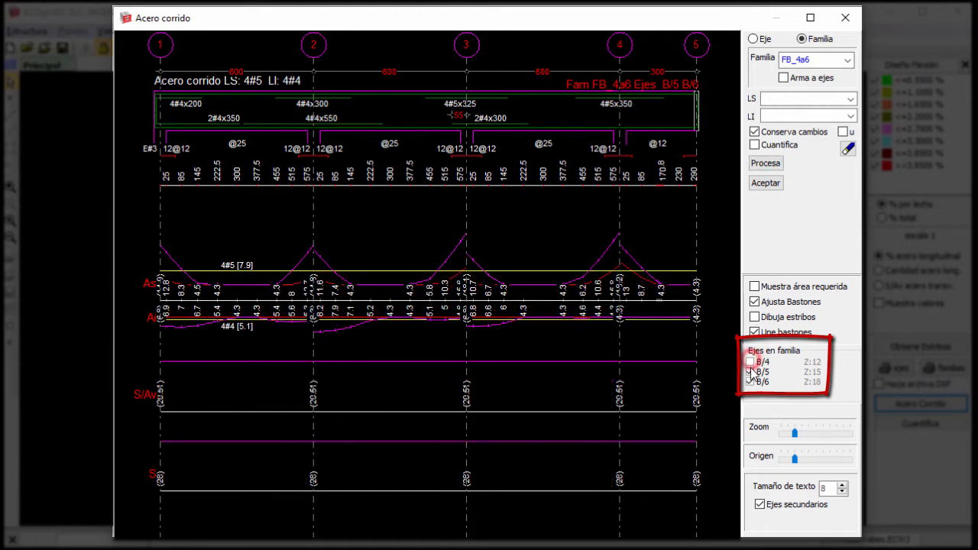
pyautogui.click(750, 371)
pyautogui.click(749, 381)
pyautogui.click(750, 372)
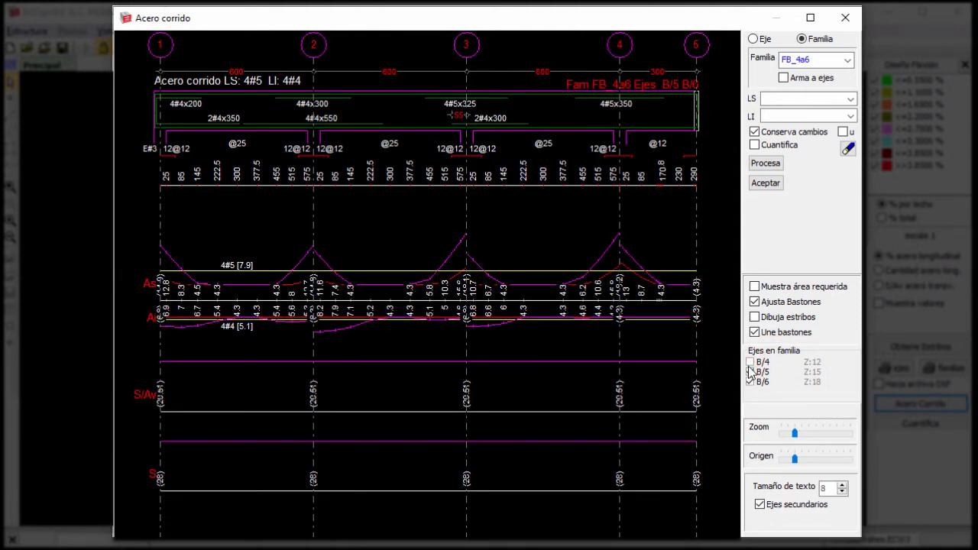
pyautogui.click(748, 363)
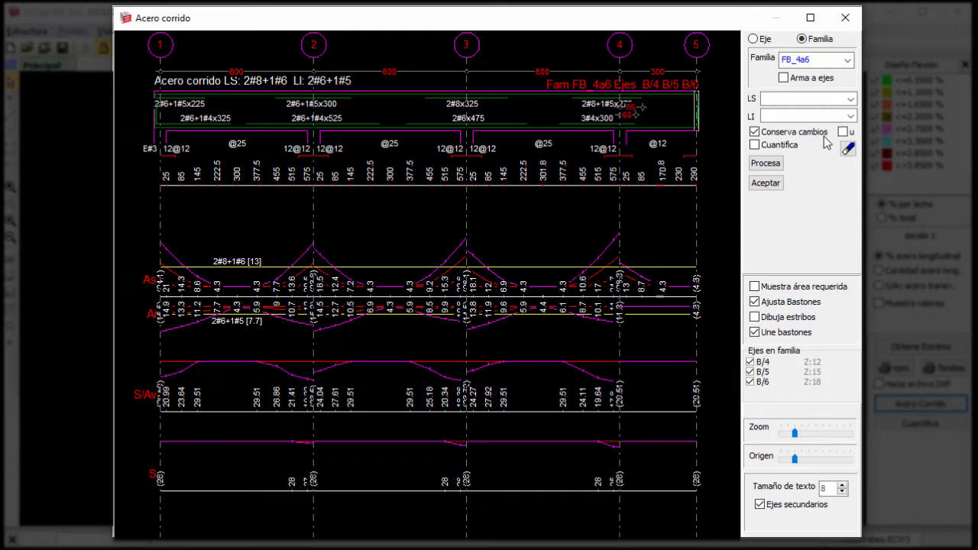
# Process family FB_4a6 with 3#8 in both beds and pass that reinforcement to its axes with Arma a ejes.
pyautogui.click(831, 98)
pyautogui.click(794, 300)
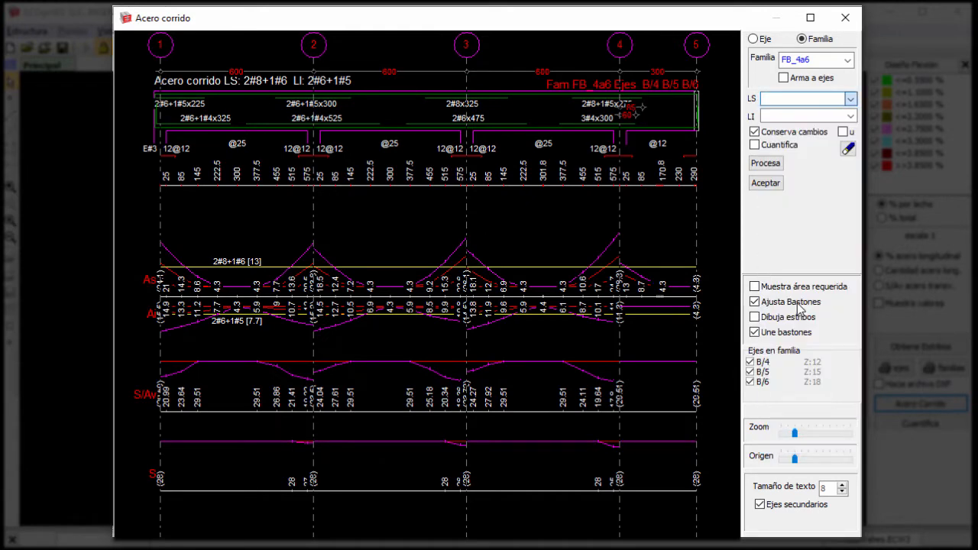
pyautogui.click(754, 117)
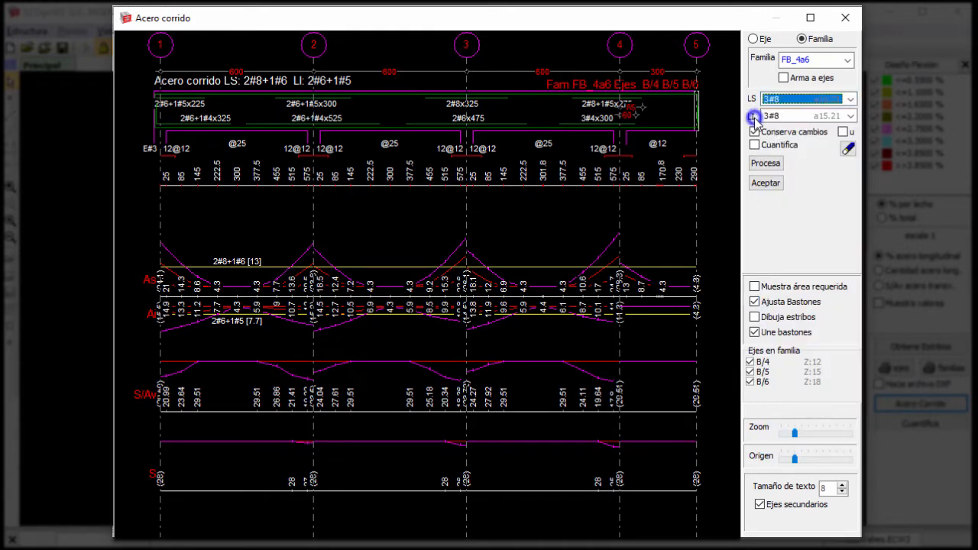
pyautogui.click(767, 163)
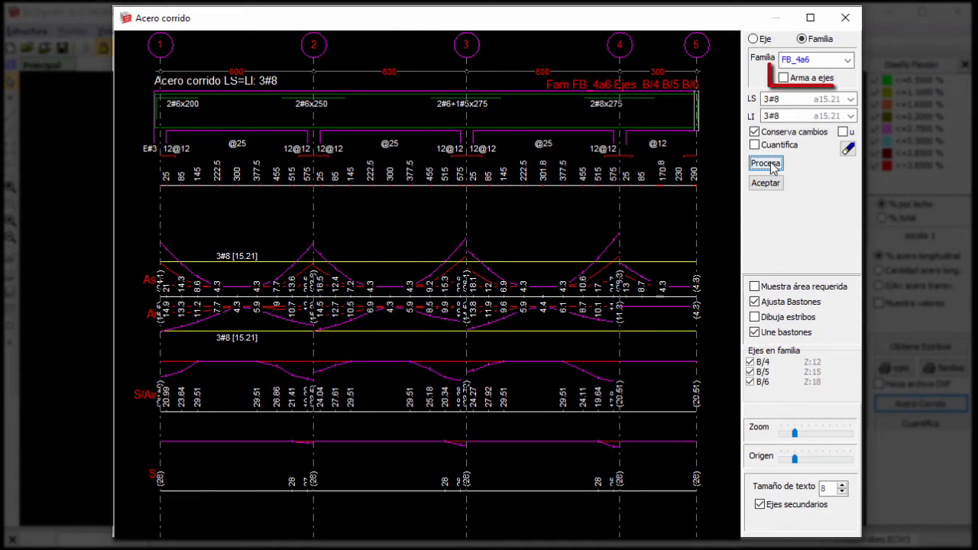
pyautogui.click(783, 77)
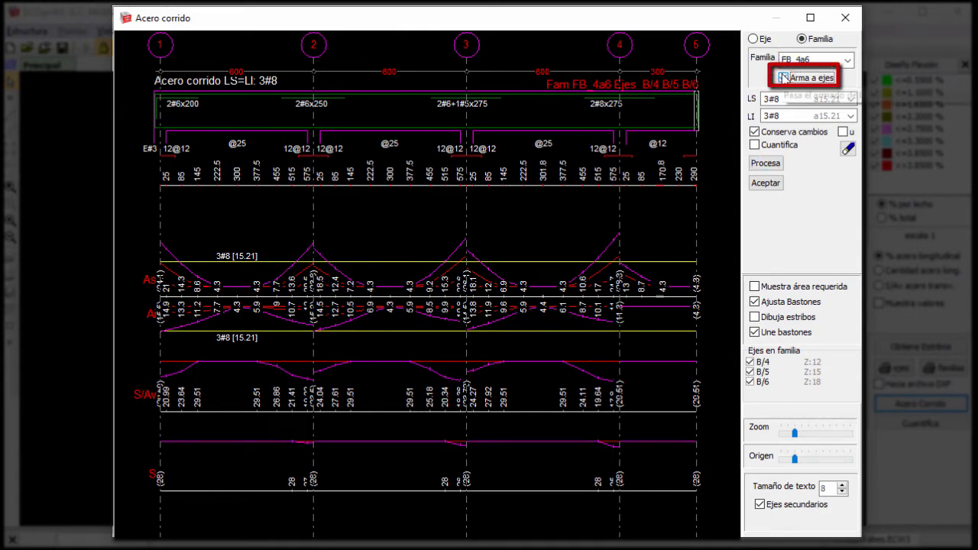
pyautogui.click(783, 77)
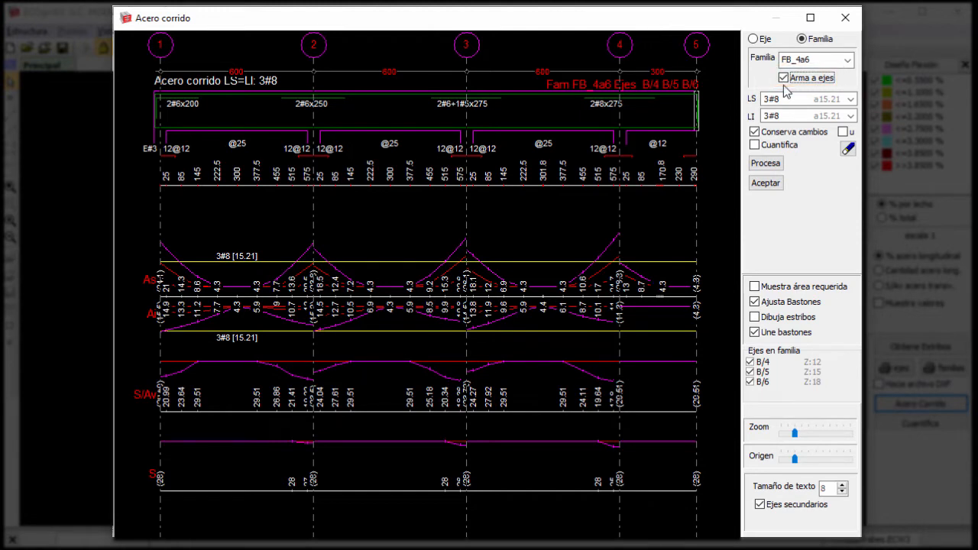
# Process the continuous steel of the individual axis B on level 4, using the reinforcement taken from its family.
pyautogui.click(754, 38)
pyautogui.click(792, 61)
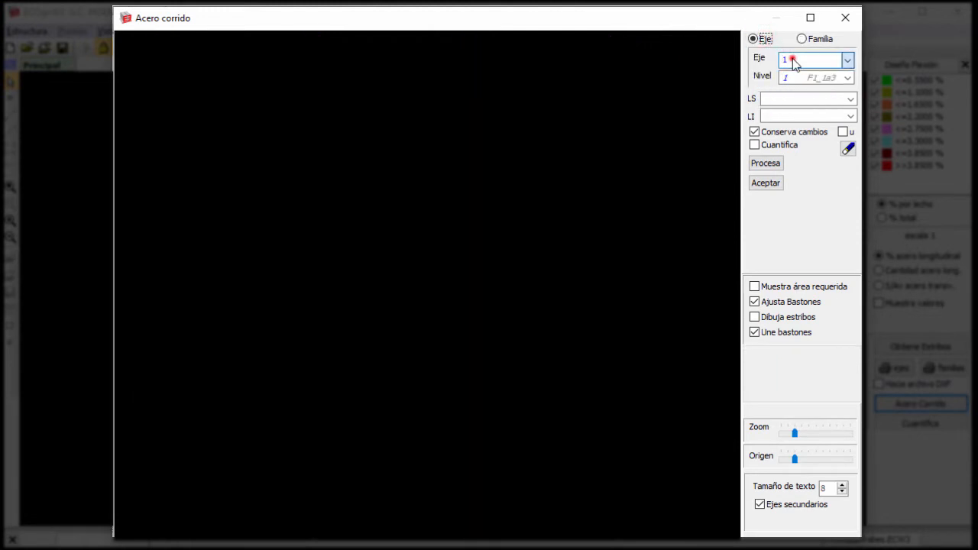
pyautogui.click(795, 160)
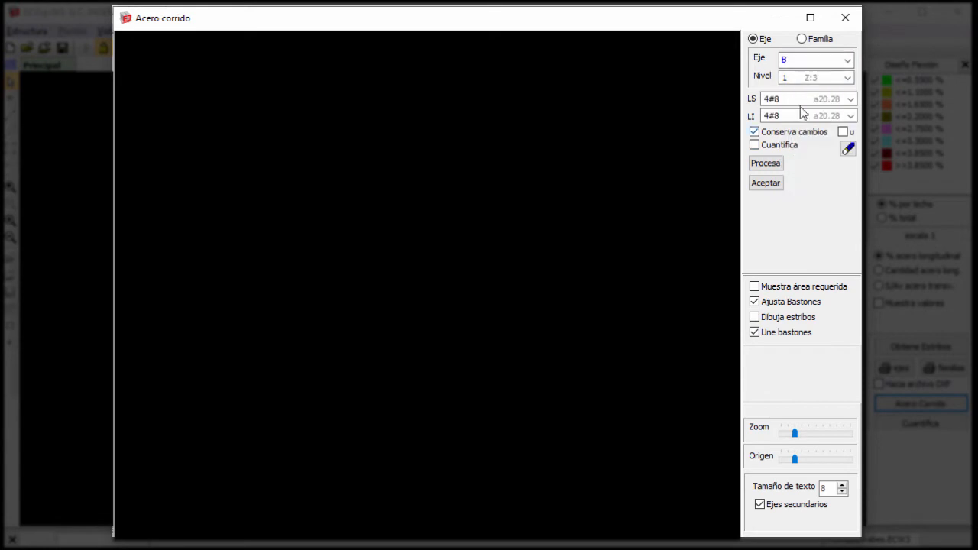
pyautogui.click(811, 77)
pyautogui.click(810, 120)
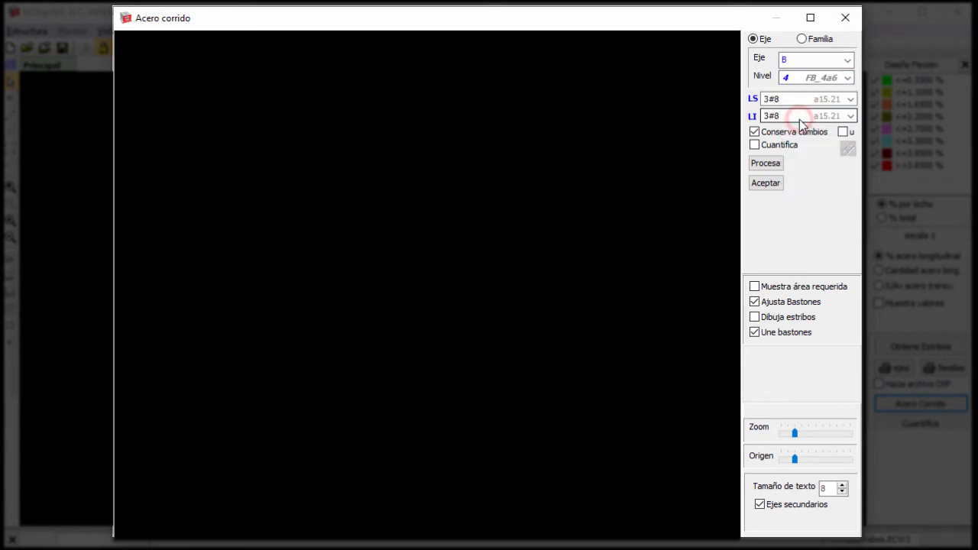
pyautogui.click(766, 164)
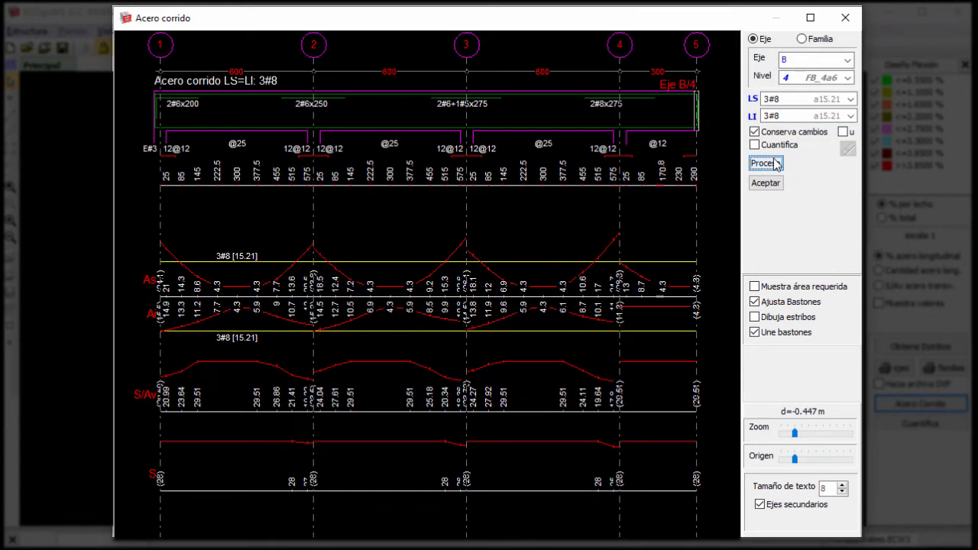
# Draw the stirrups and quantify the materials of the axis B beam on level 4, and accept the continuous steel.
pyautogui.click(775, 320)
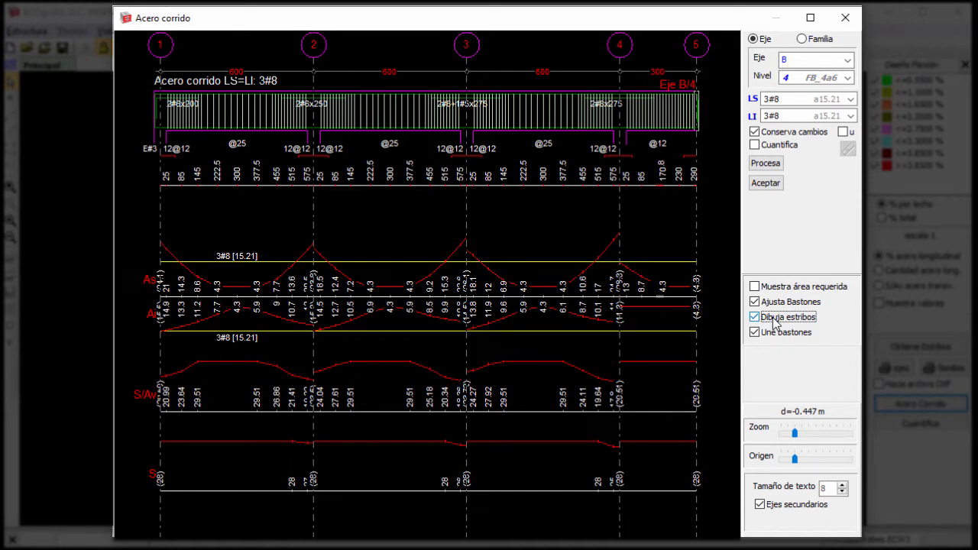
pyautogui.click(764, 146)
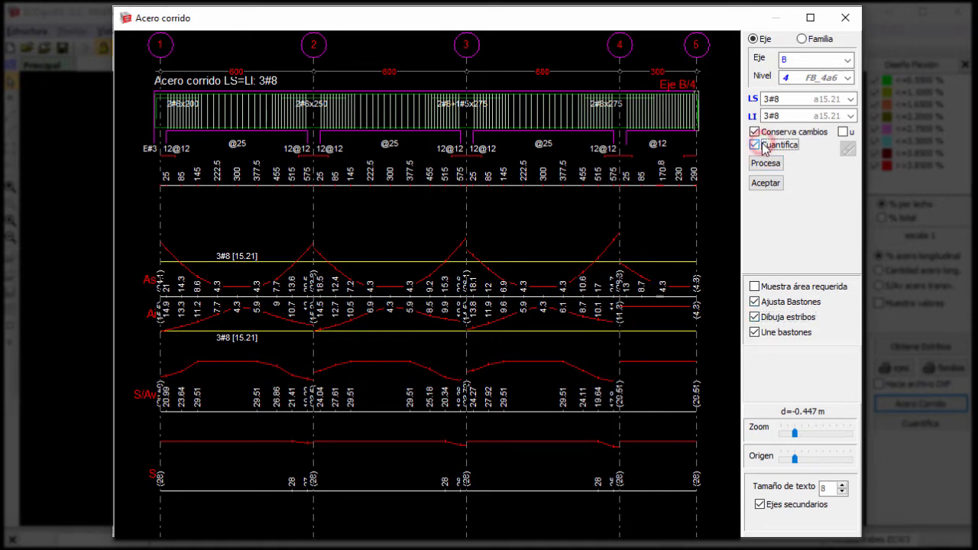
pyautogui.click(765, 163)
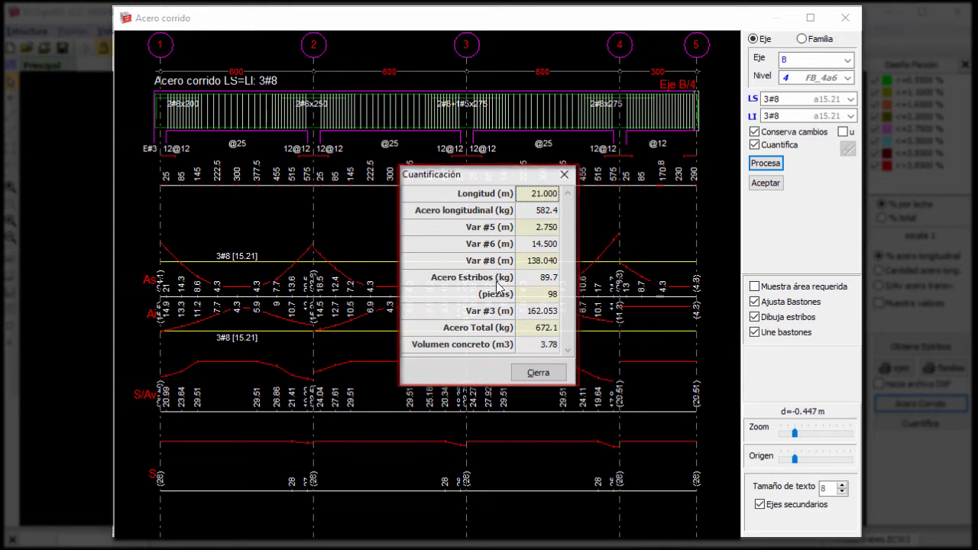
pyautogui.click(547, 376)
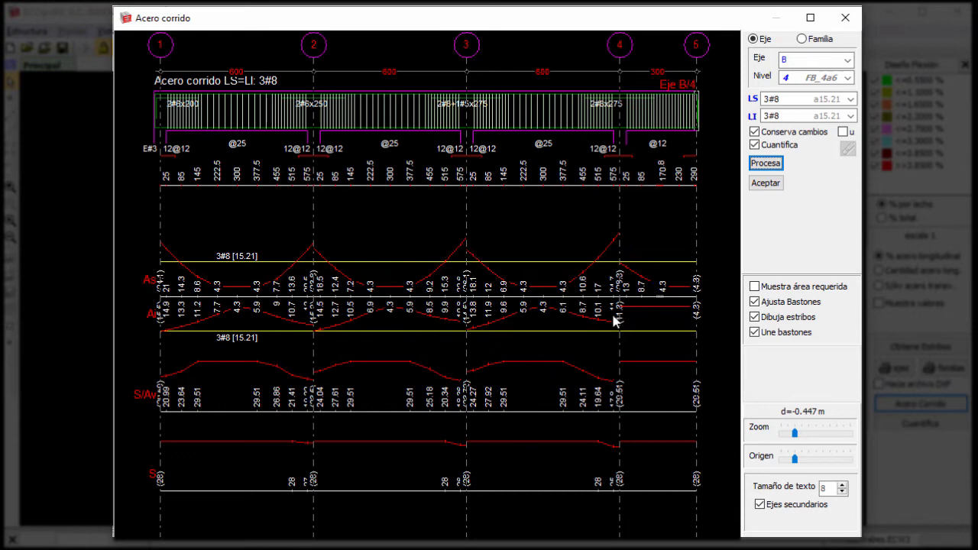
pyautogui.click(754, 184)
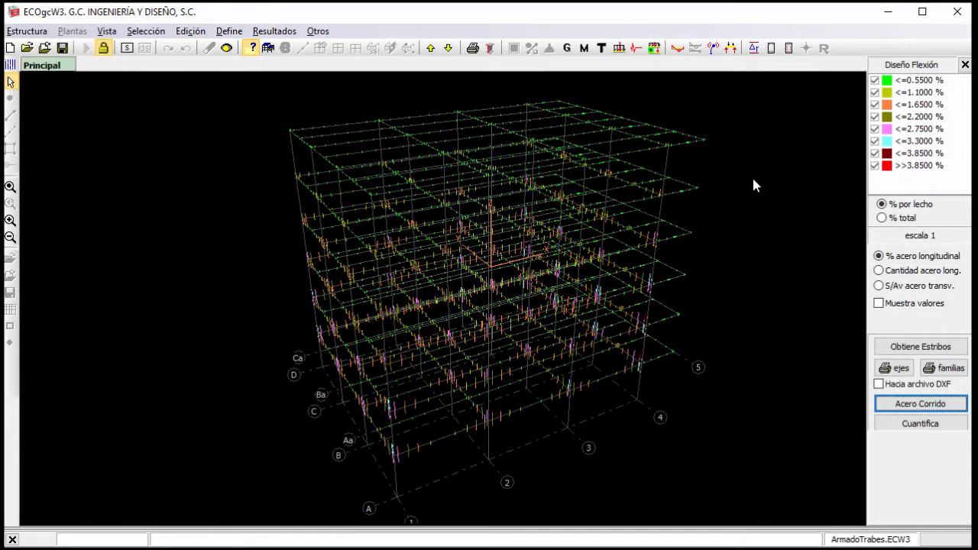
# Quantify the beams of levels 2, 3 and 4 on all axes and review the resulting table.
pyautogui.click(884, 425)
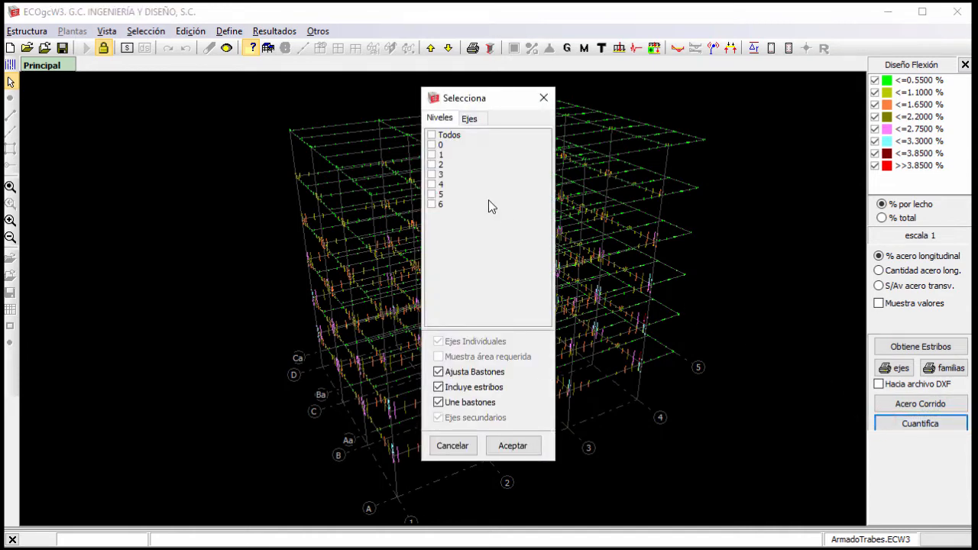
pyautogui.click(432, 164)
pyautogui.click(433, 175)
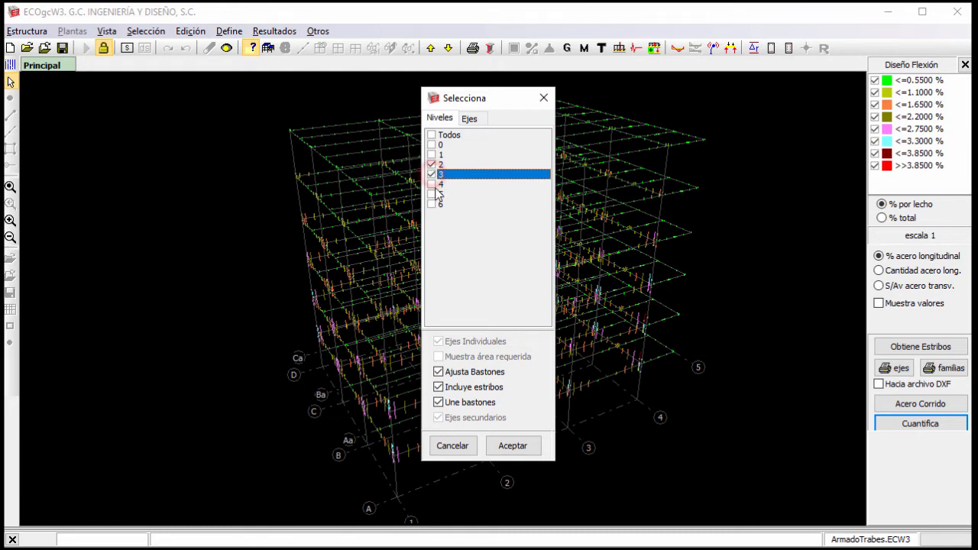
pyautogui.click(432, 185)
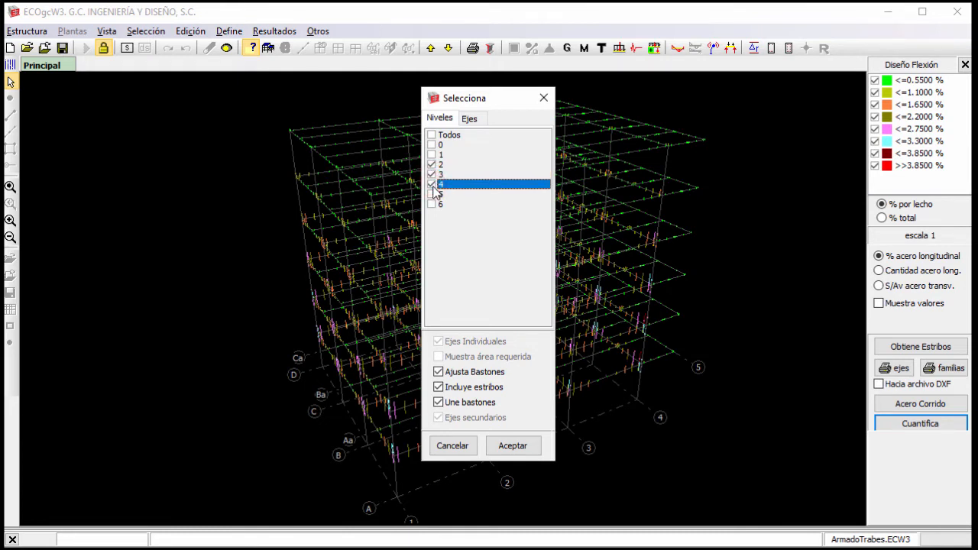
pyautogui.click(468, 119)
pyautogui.click(431, 136)
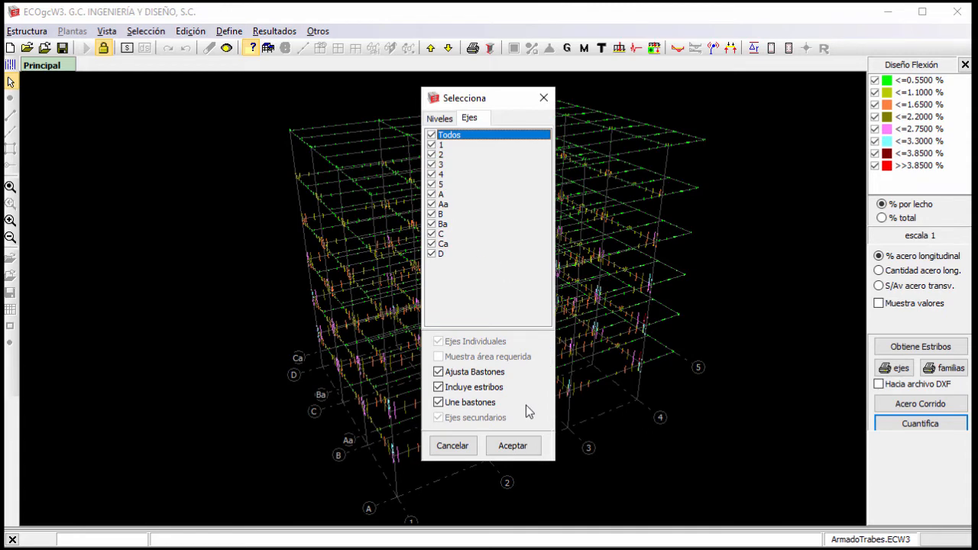
pyautogui.click(524, 446)
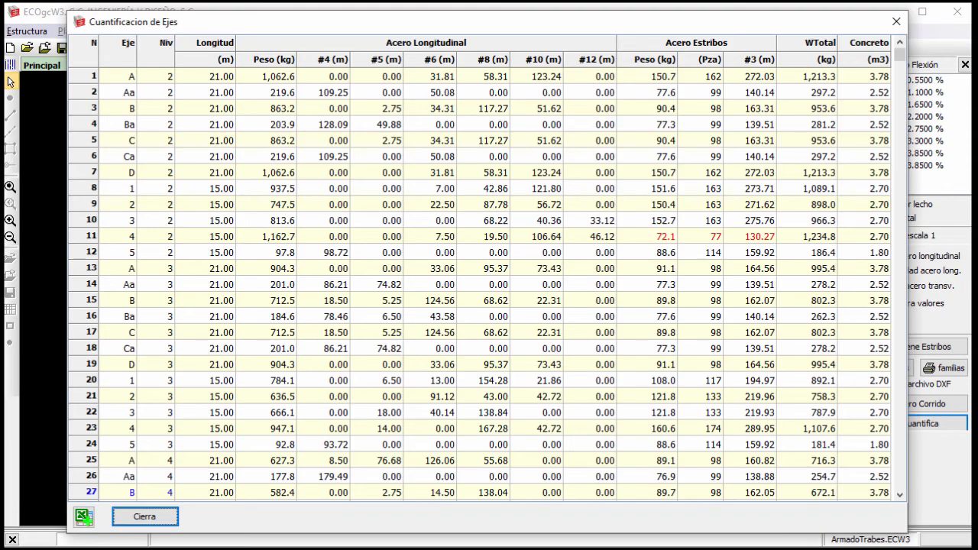
pyautogui.click(902, 56)
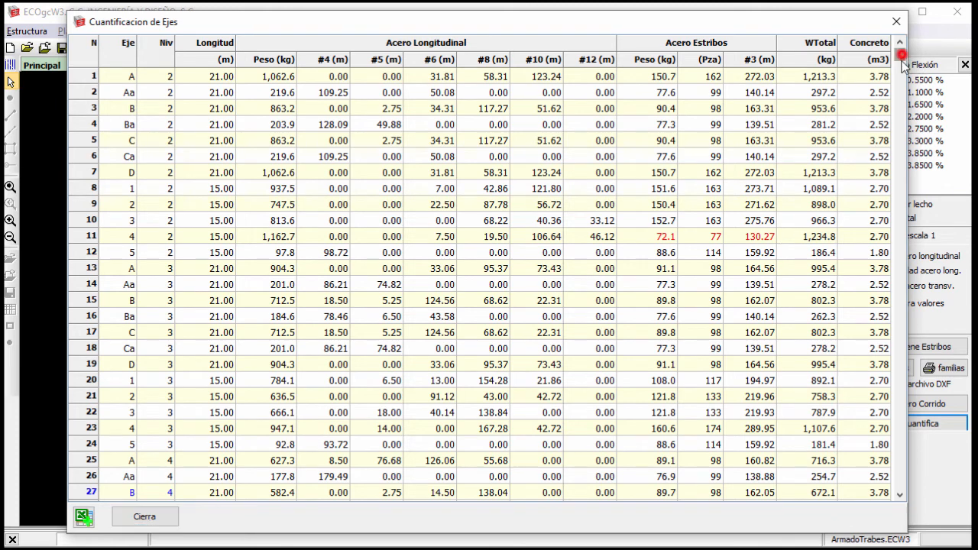
# Review the axis quantification table down to its totals and export it to Excel, overwriting the existing ArmadoTrabes.XLS.
pyautogui.moveTo(904, 64); pyautogui.dragTo(902, 497)
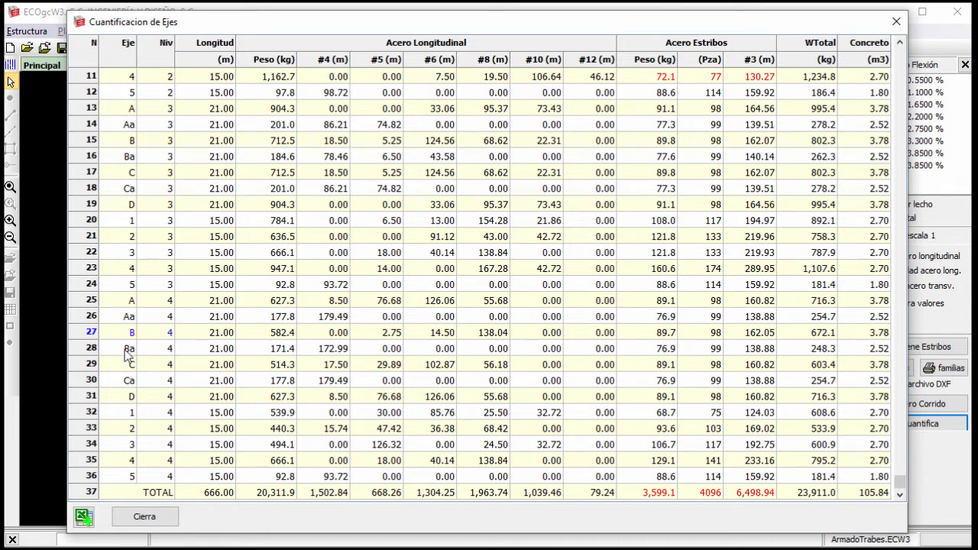
pyautogui.moveTo(97, 339)
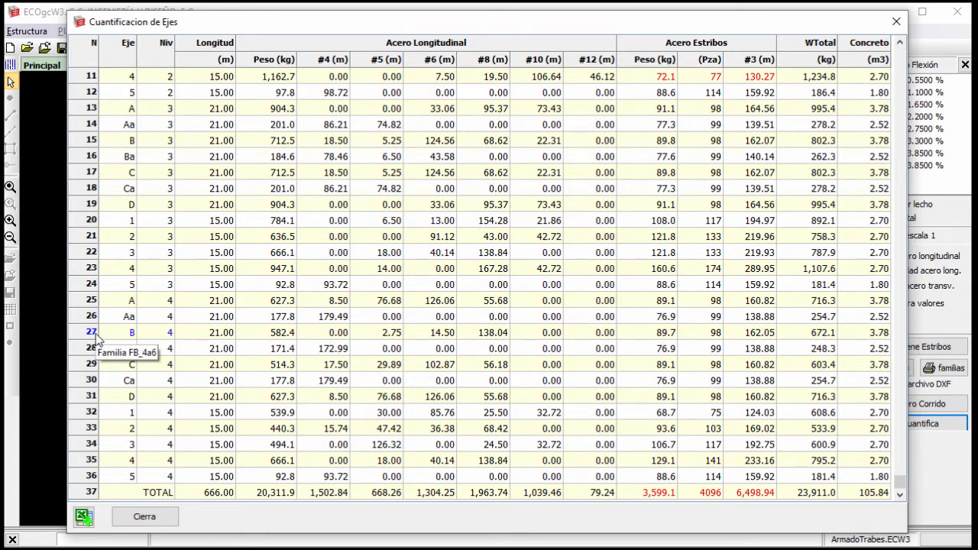
pyautogui.moveTo(655, 82)
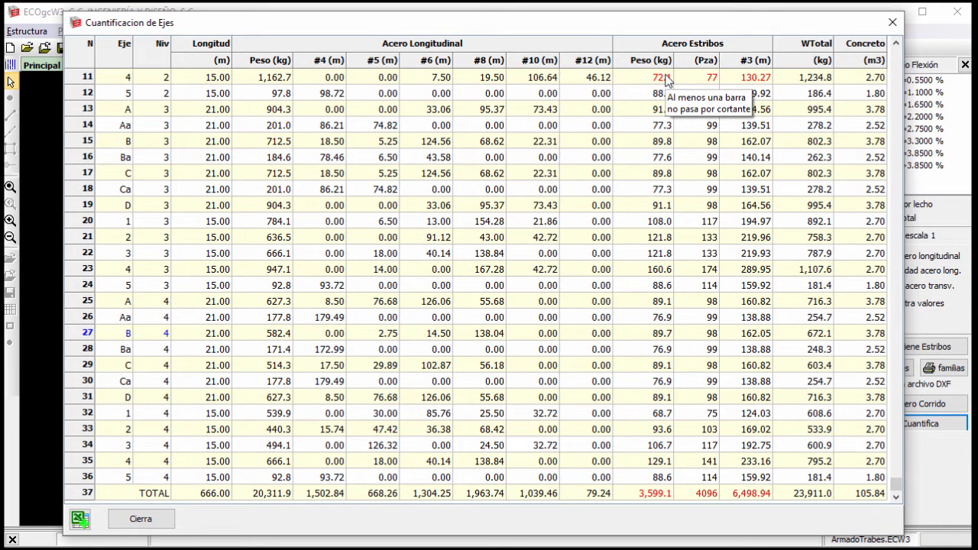
pyautogui.click(80, 520)
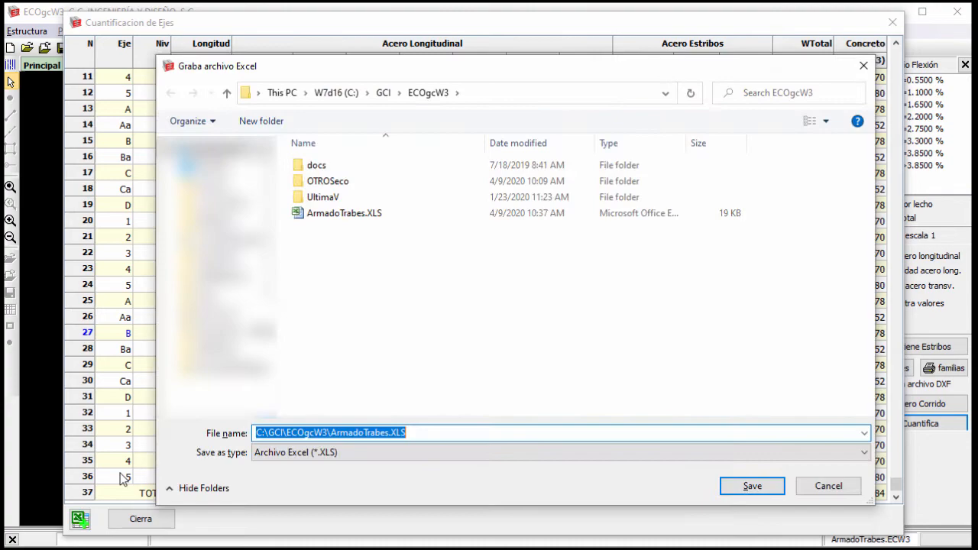
pyautogui.click(344, 213)
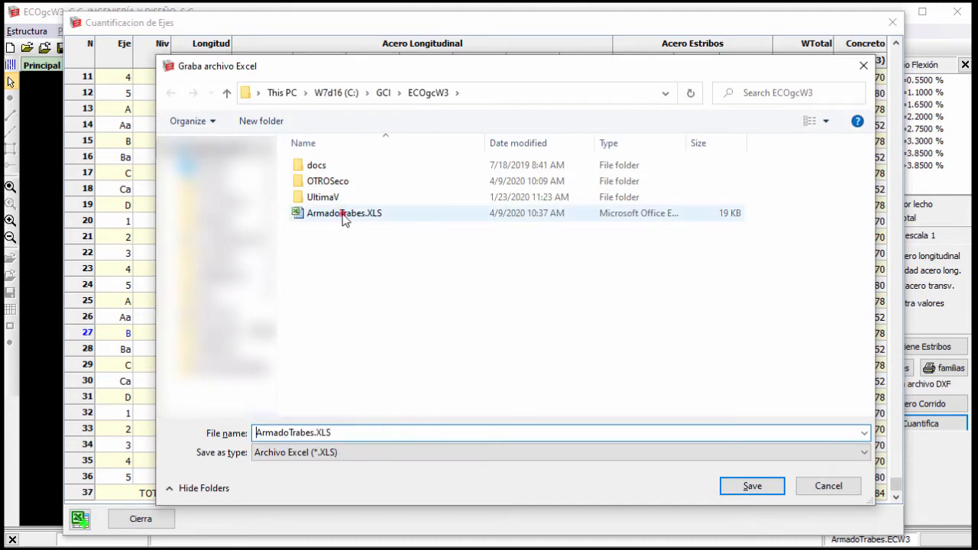
pyautogui.click(752, 486)
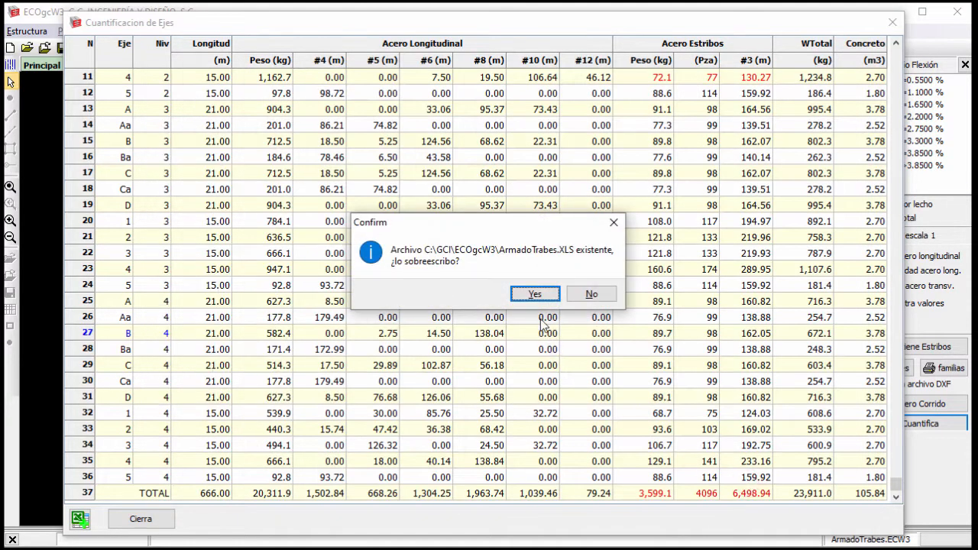
pyautogui.click(538, 295)
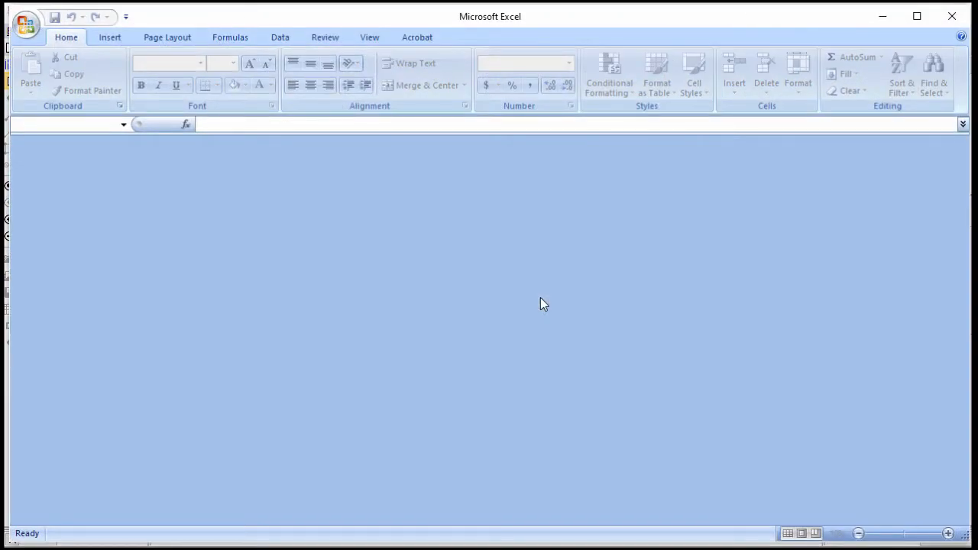
# Check the TOTAL row of the exported workbook for stirrup and longitudinal steel quantities, and minimize Excel.
pyautogui.scroll(-9, 540, 300)
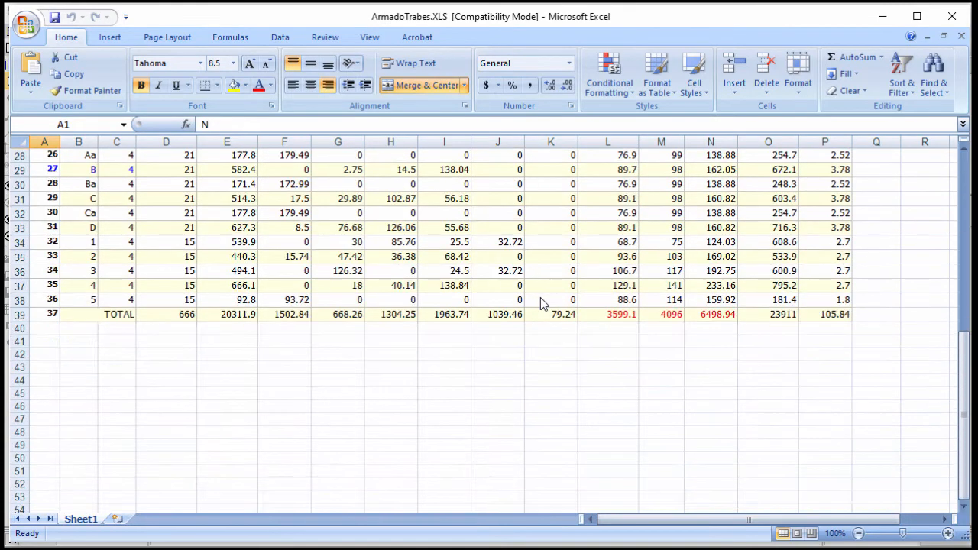
pyautogui.click(607, 315)
pyautogui.click(672, 315)
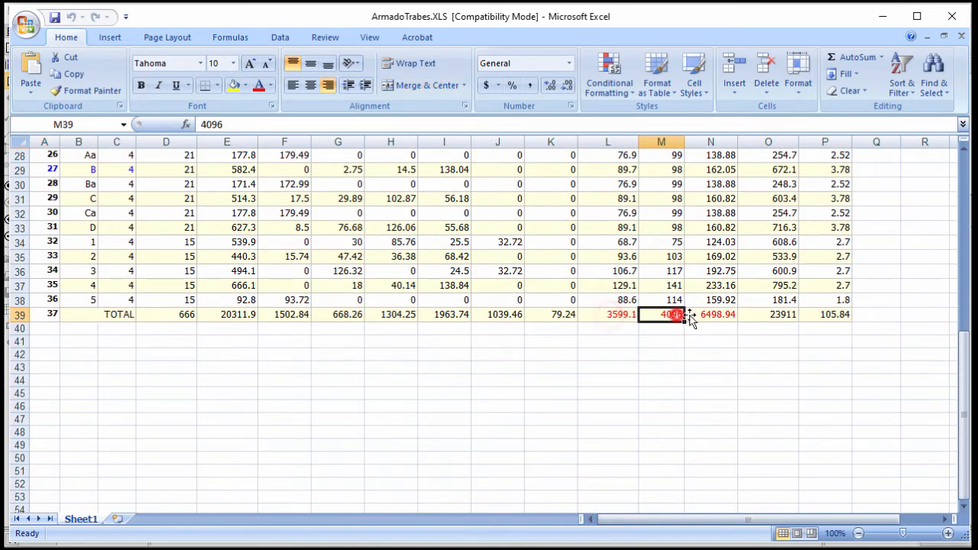
pyautogui.click(303, 315)
pyautogui.click(214, 316)
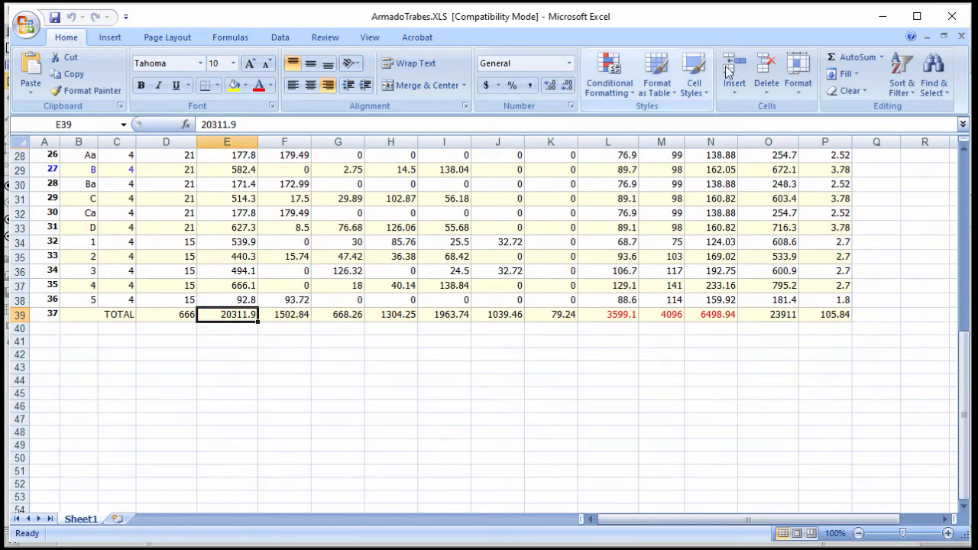
pyautogui.click(883, 16)
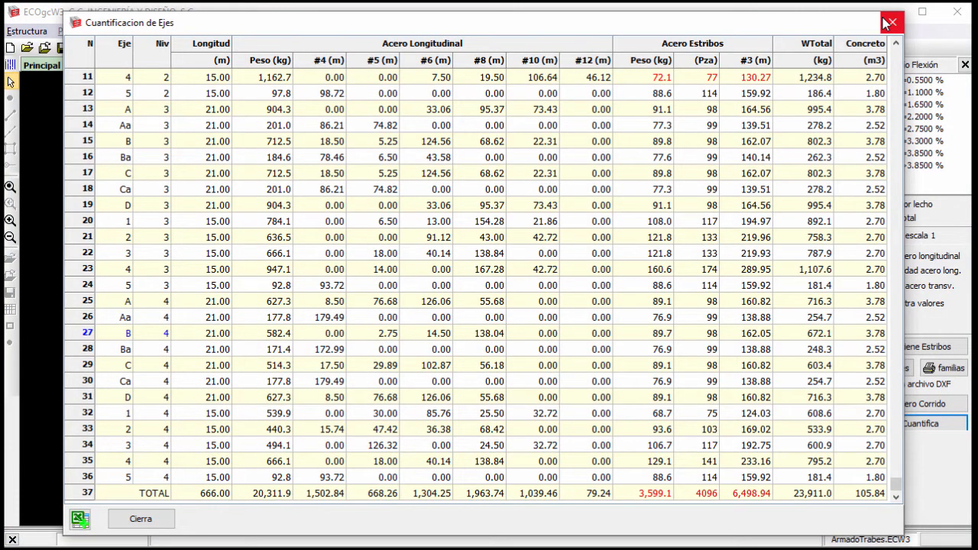
# Close the axis quantification table and examine the theoretical beam quantification by section in the report, then close the report.
pyautogui.click(889, 22)
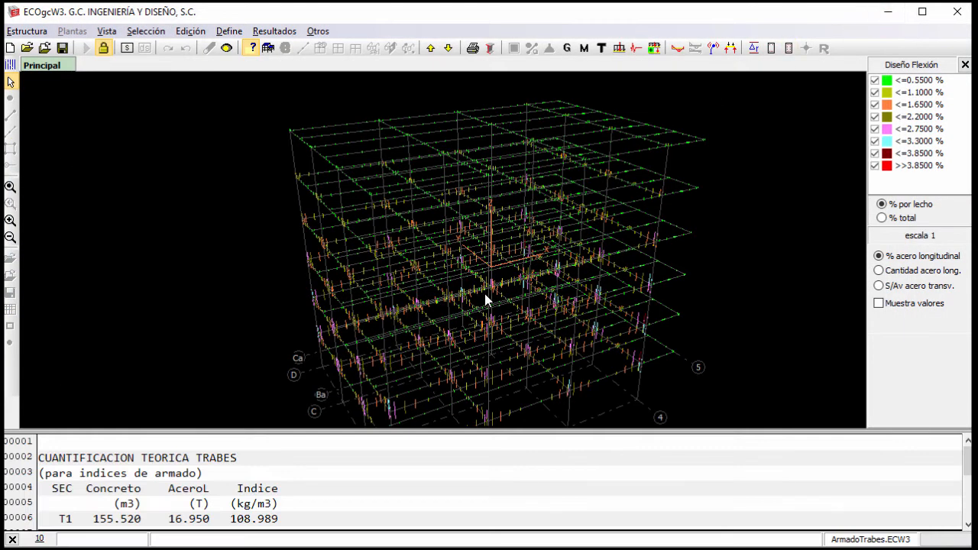
pyautogui.moveTo(444, 431); pyautogui.dragTo(466, 310)
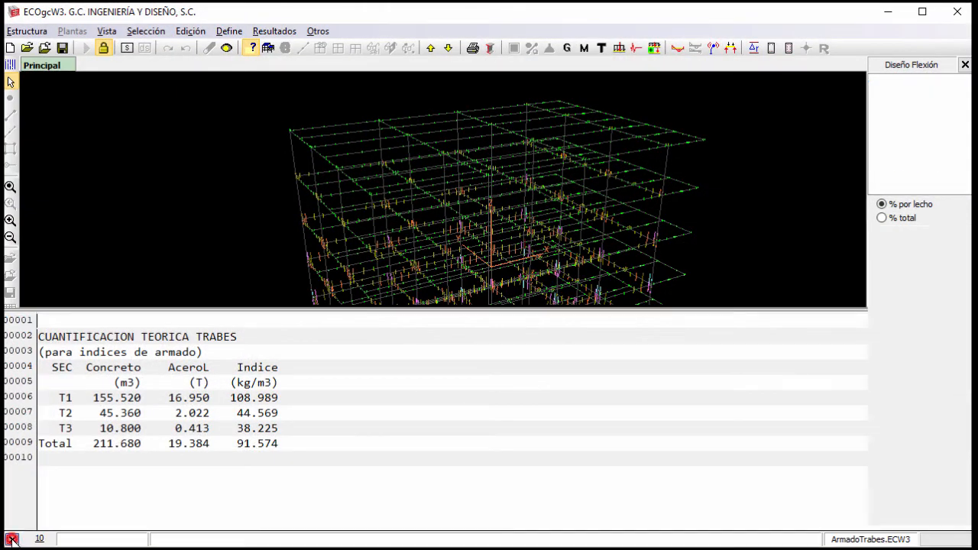
pyautogui.click(13, 540)
# Set the axis printout to include Acero longitudinal, Acero transversal and Separación estribos, with Muestra área requerida and Dibuja estribos enabled.
pyautogui.click(896, 367)
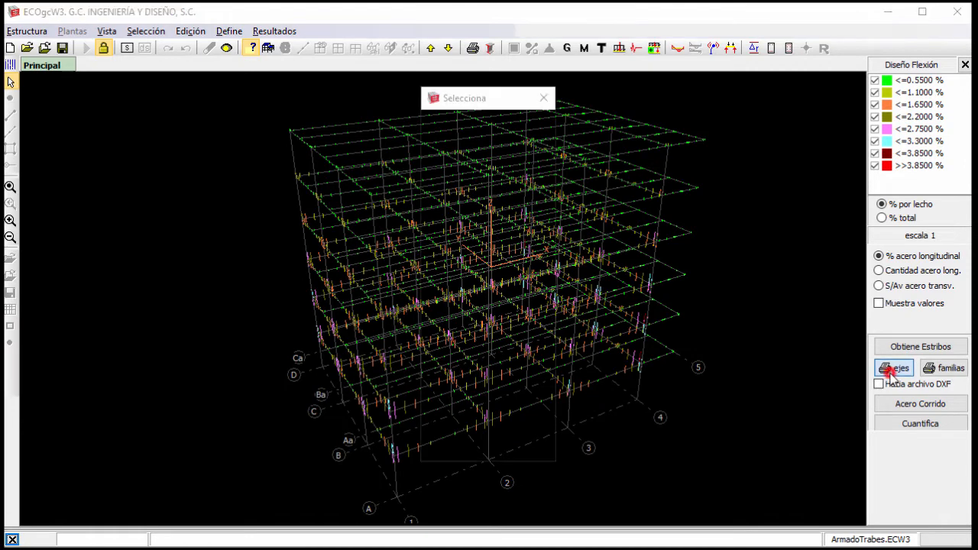
pyautogui.click(433, 185)
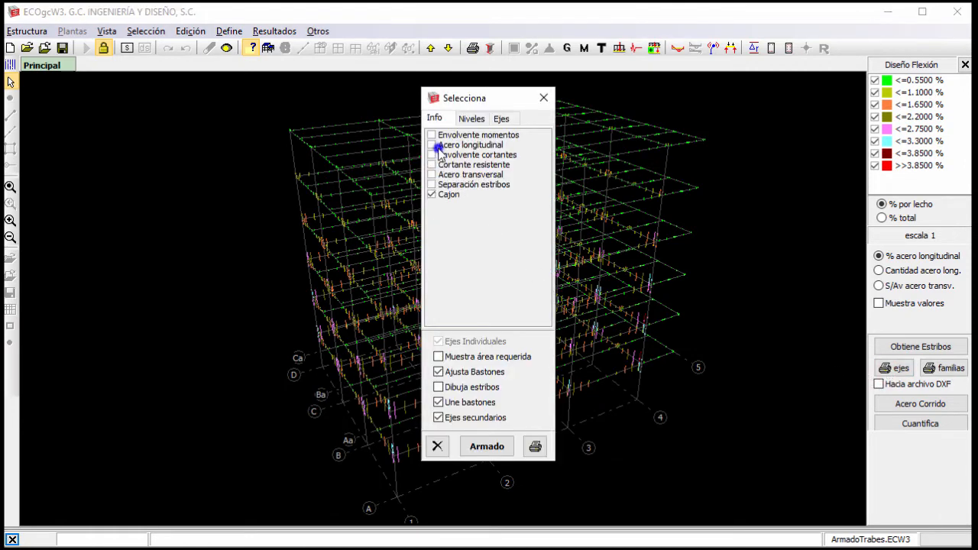
pyautogui.click(432, 174)
pyautogui.click(433, 145)
pyautogui.click(451, 354)
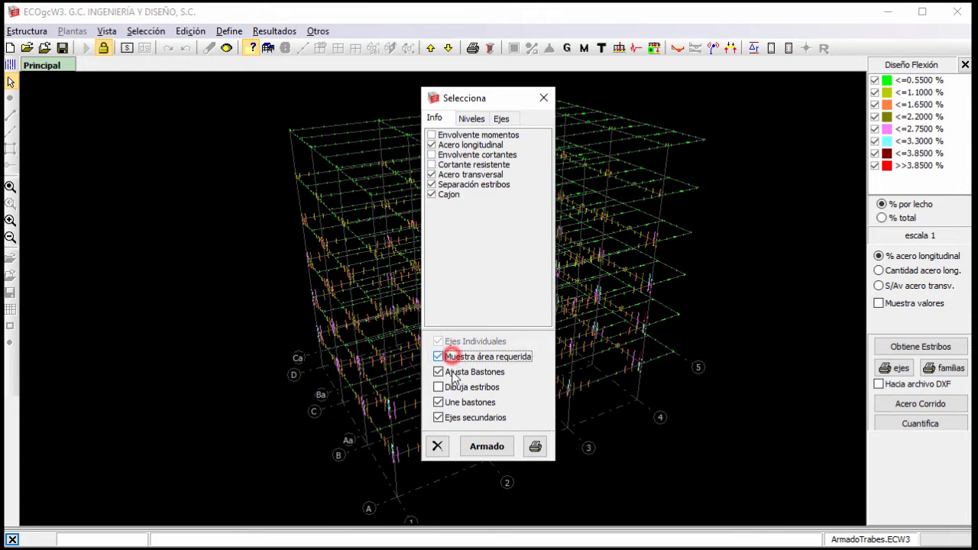
pyautogui.click(451, 388)
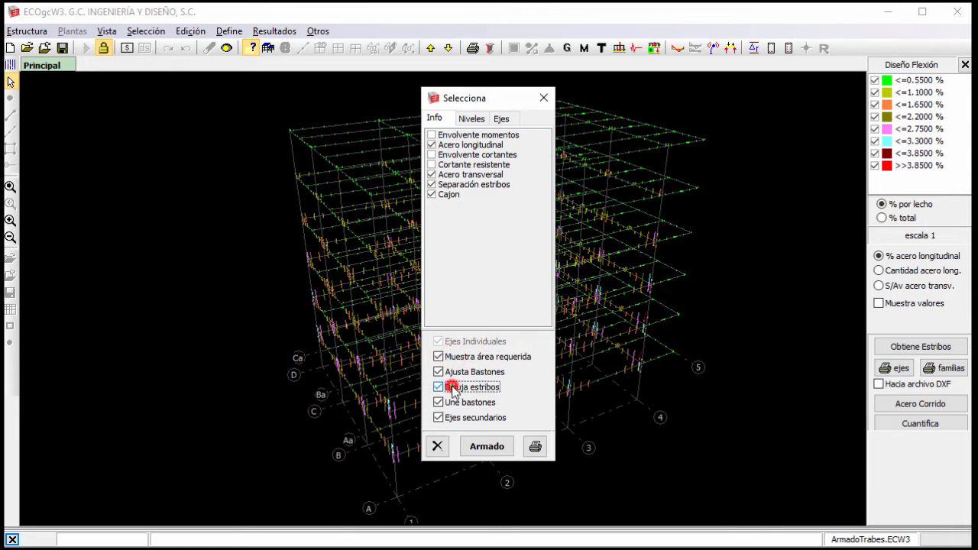
# Limit the printout to axis C on level 4 and disable Dibuja estribos.
pyautogui.click(467, 120)
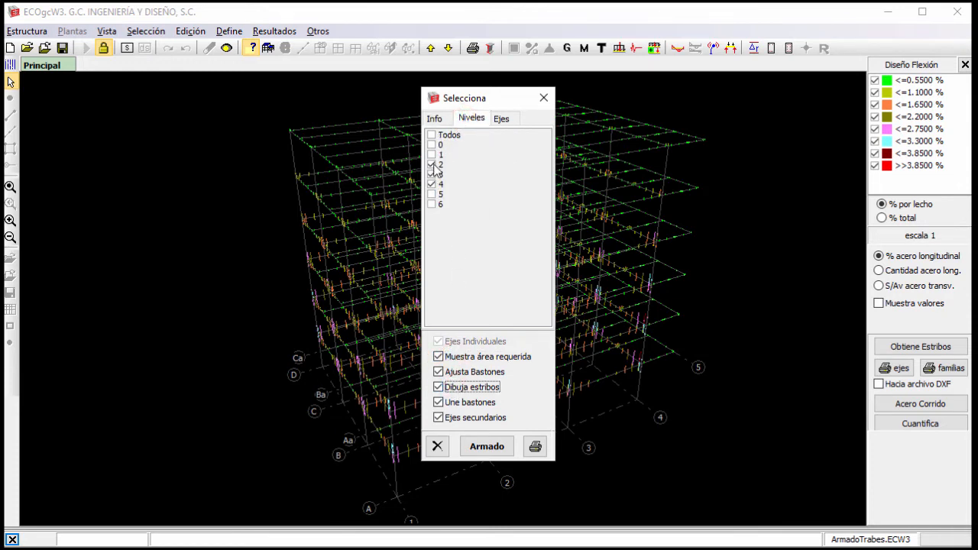
pyautogui.click(433, 164)
pyautogui.click(498, 119)
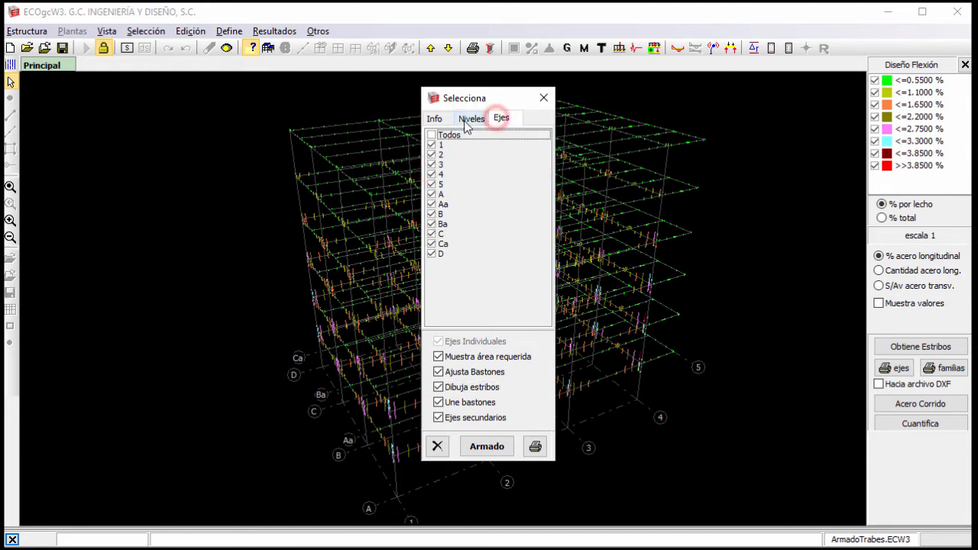
pyautogui.click(431, 135)
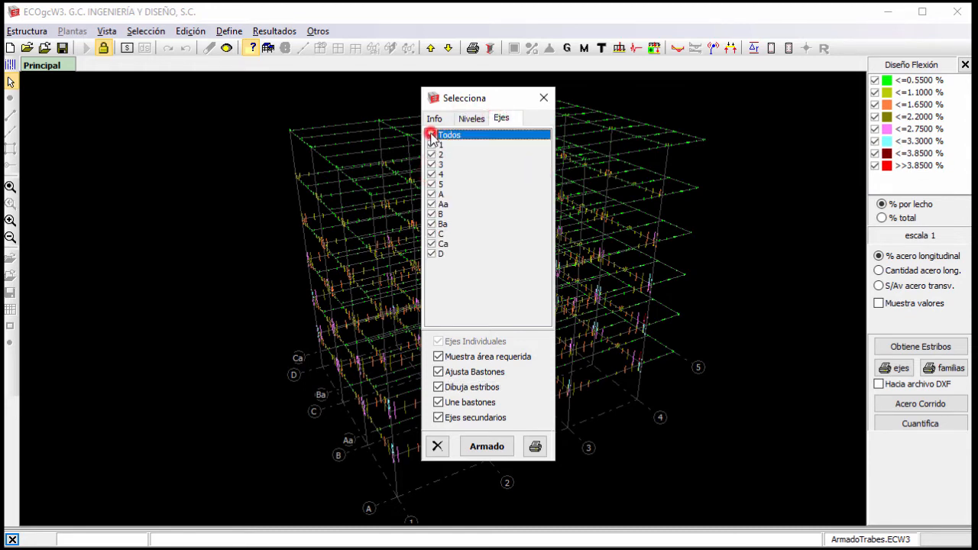
pyautogui.click(432, 233)
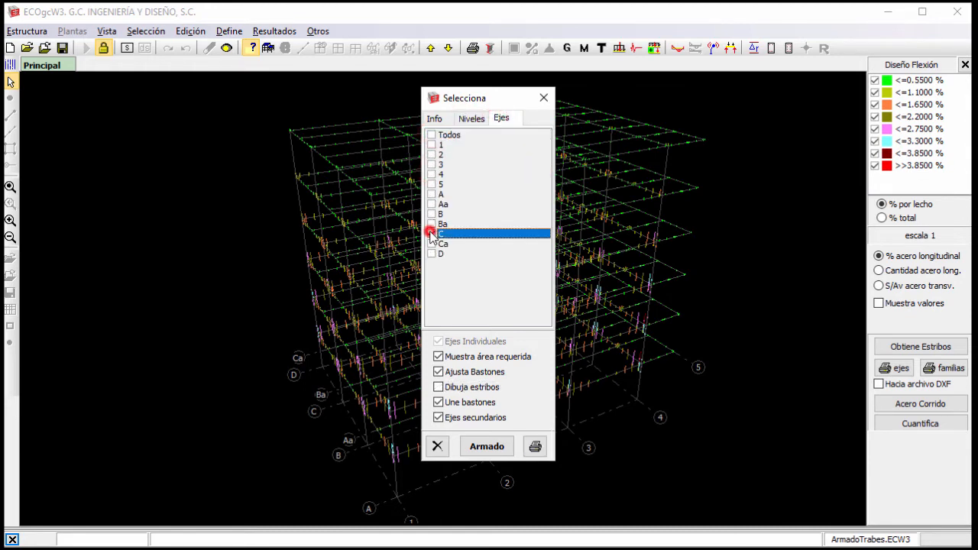
pyautogui.click(438, 387)
# Preview the axis C printout and examine its continuous steel, bar and stirrup details with the required-area diagrams.
pyautogui.click(534, 446)
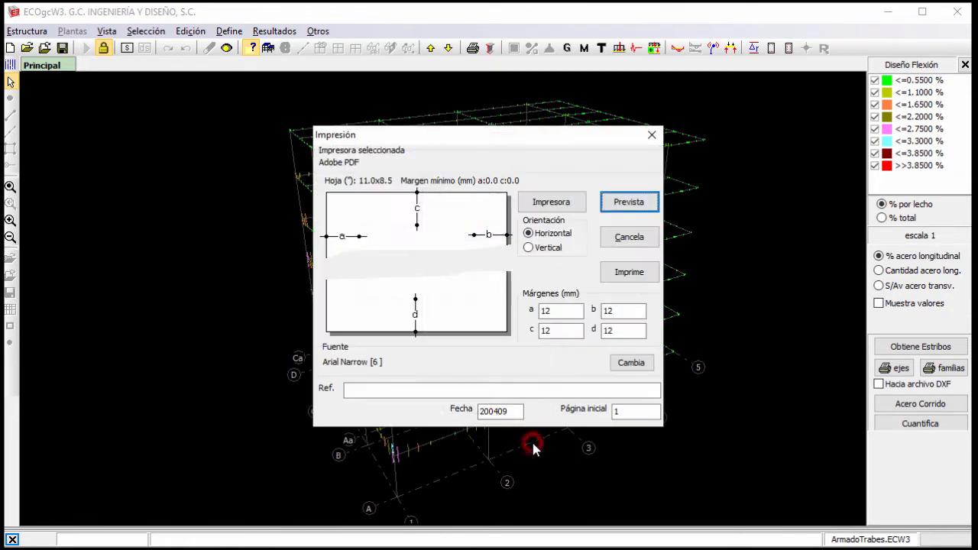
pyautogui.click(629, 200)
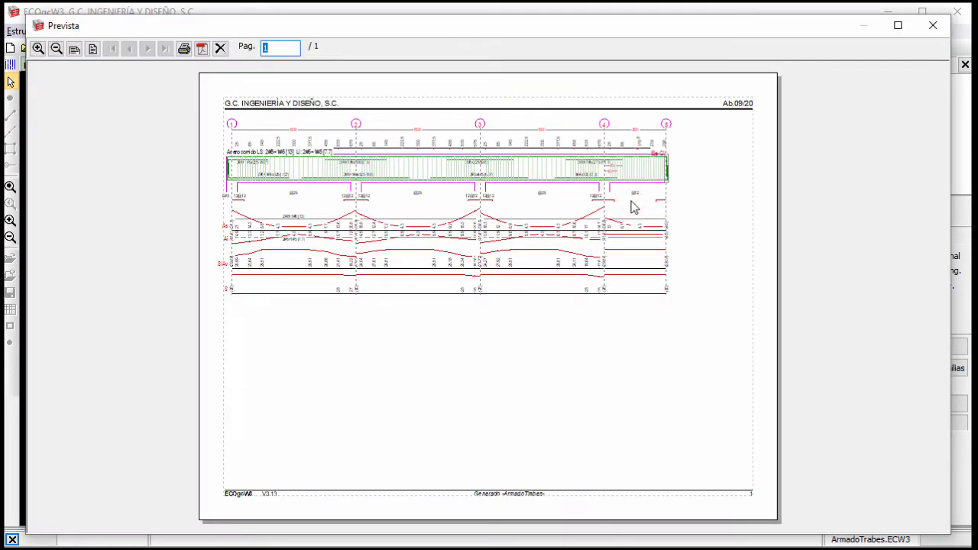
pyautogui.click(74, 49)
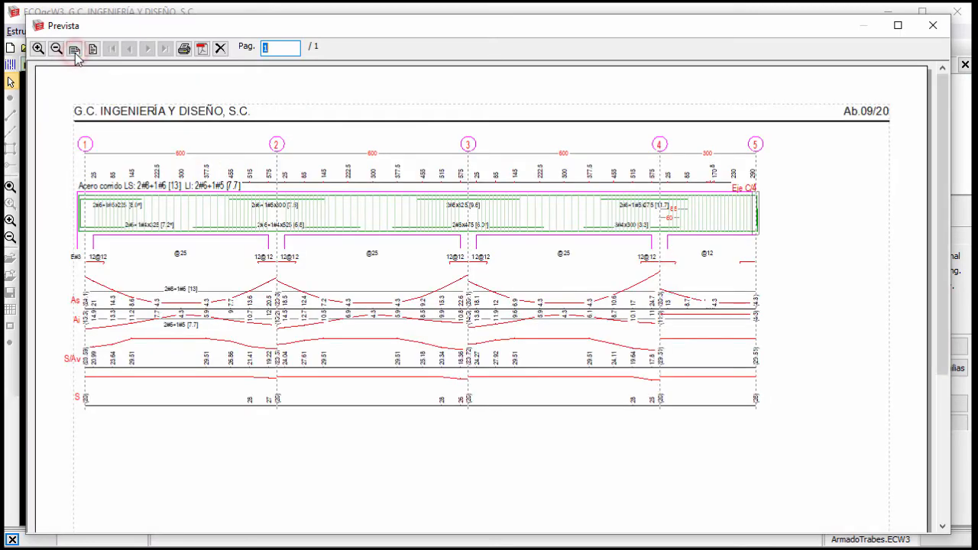
pyautogui.click(37, 49)
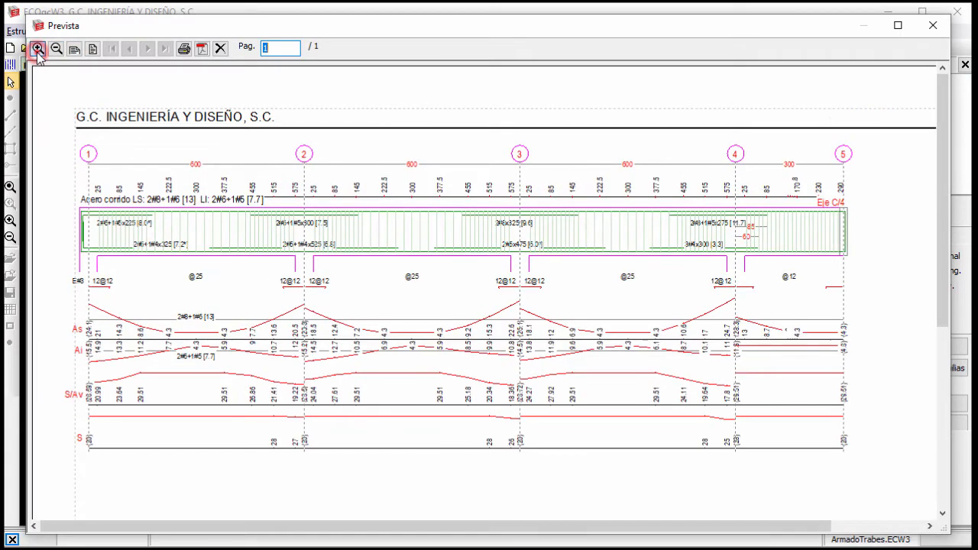
pyautogui.click(37, 49)
pyautogui.click(446, 528)
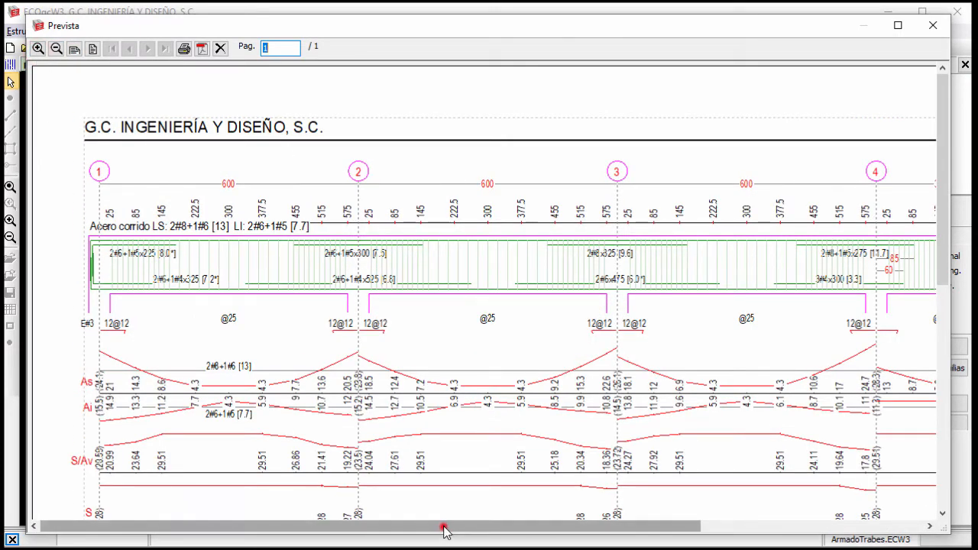
pyautogui.moveTo(446, 529)
pyautogui.mouseDown()
pyautogui.moveTo(620, 533)
pyautogui.moveTo(454, 532)
pyautogui.mouseUp()
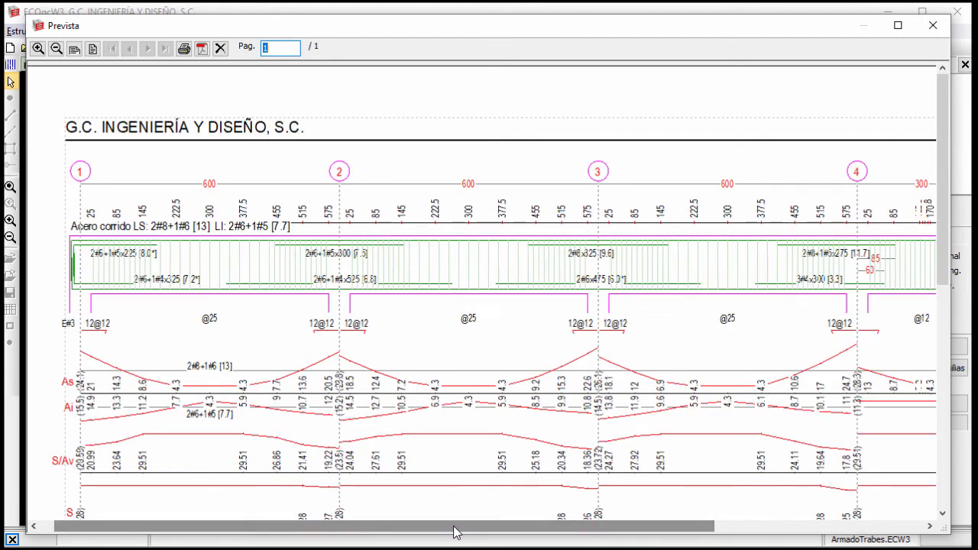
pyautogui.moveTo(942, 152); pyautogui.dragTo(940, 222)
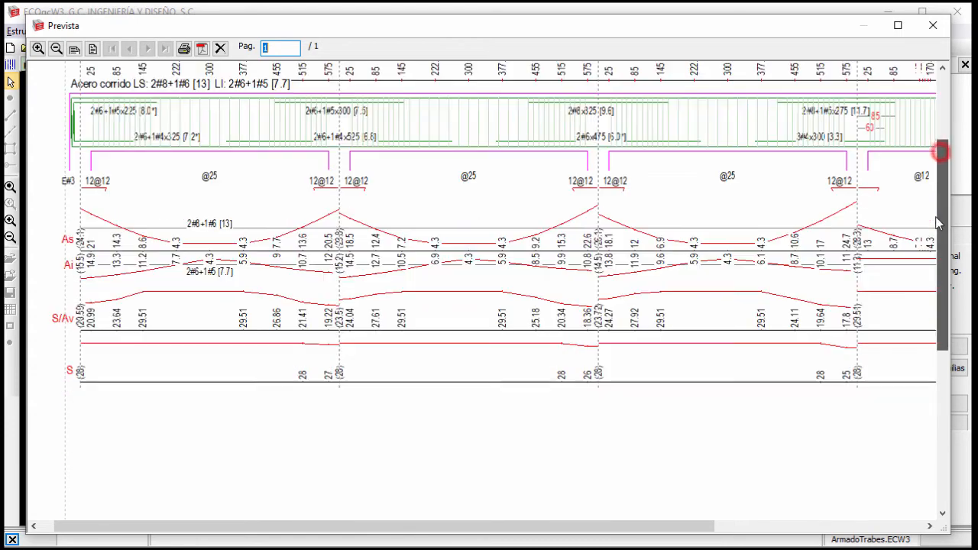
pyautogui.moveTo(937, 175); pyautogui.dragTo(942, 96)
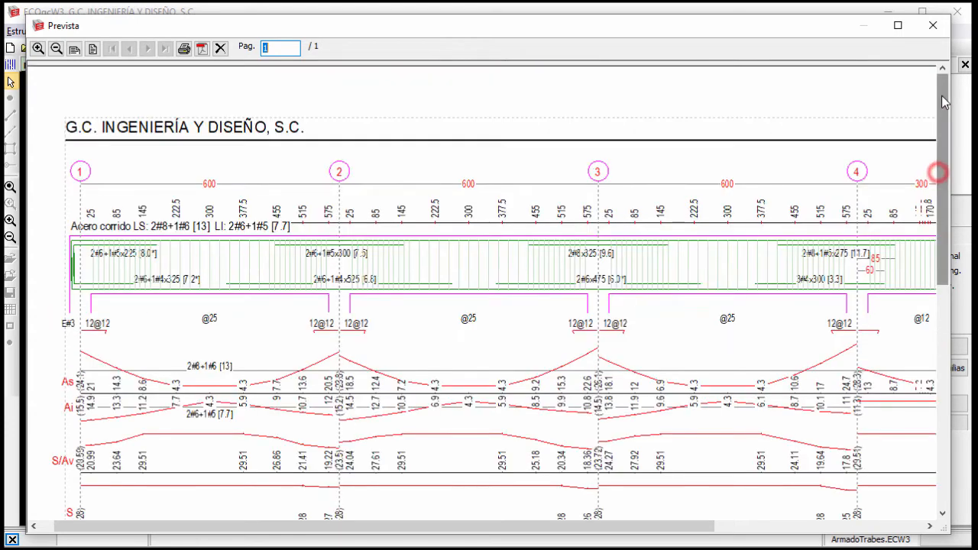
pyautogui.click(937, 28)
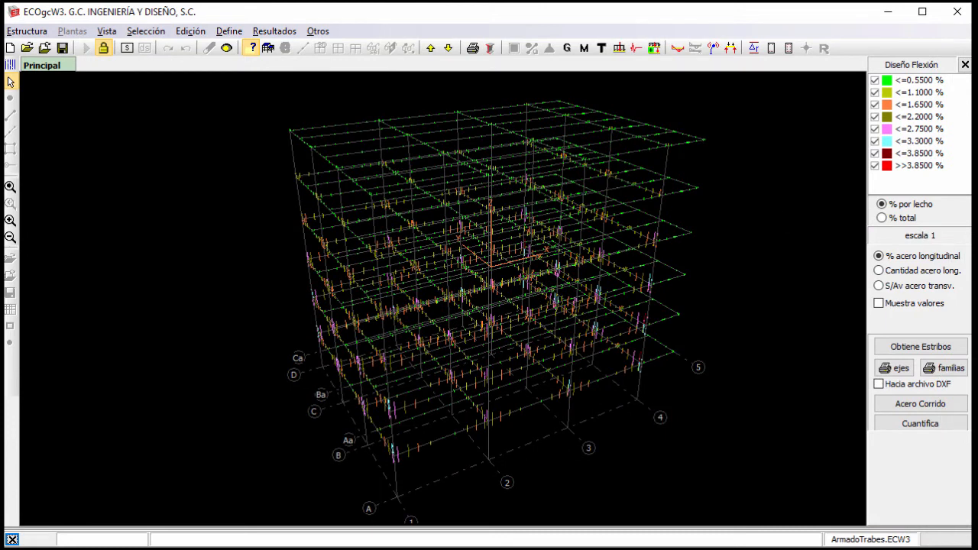
# Set the family printout to go to a DXF file for FB_4a6 only, with Dibuja estribos enabled and Ejes Individuales disabled.
pyautogui.click(884, 386)
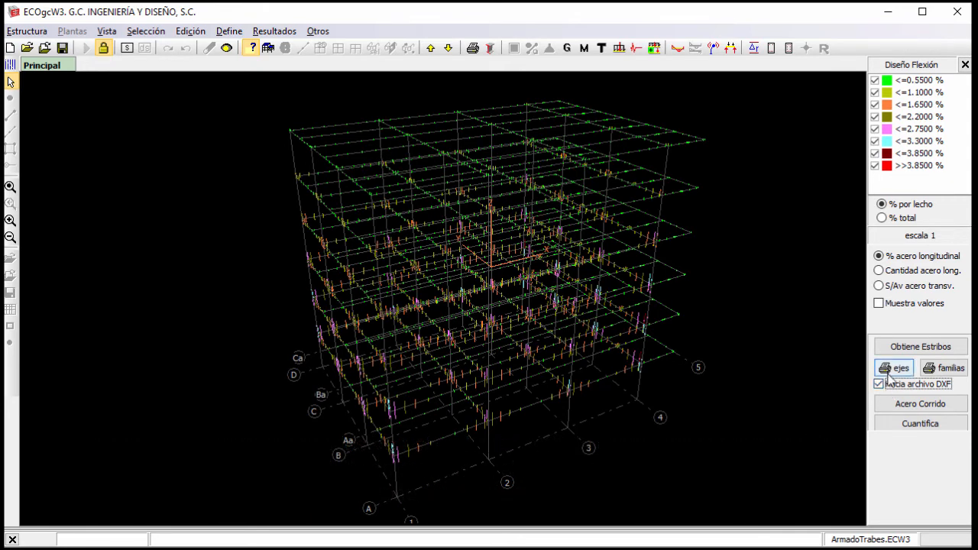
pyautogui.click(946, 368)
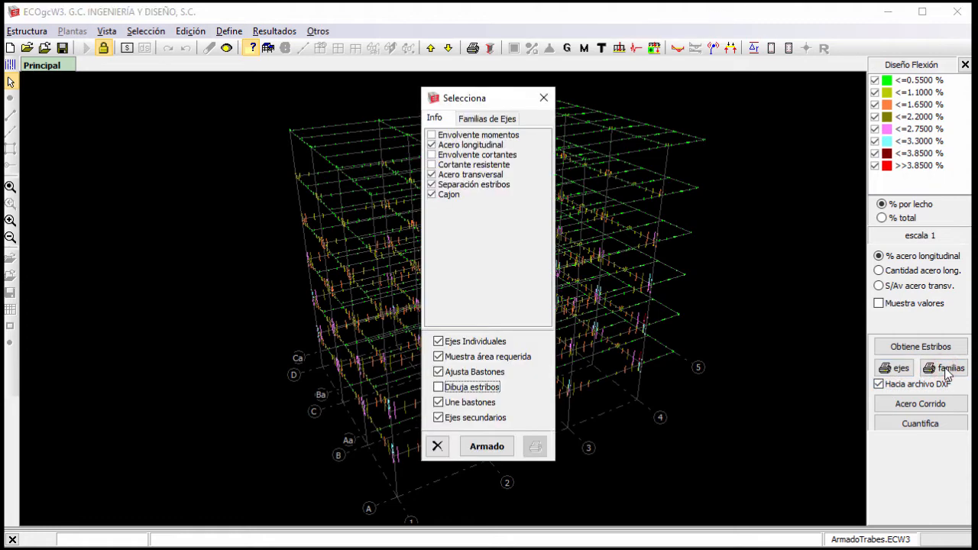
pyautogui.click(510, 120)
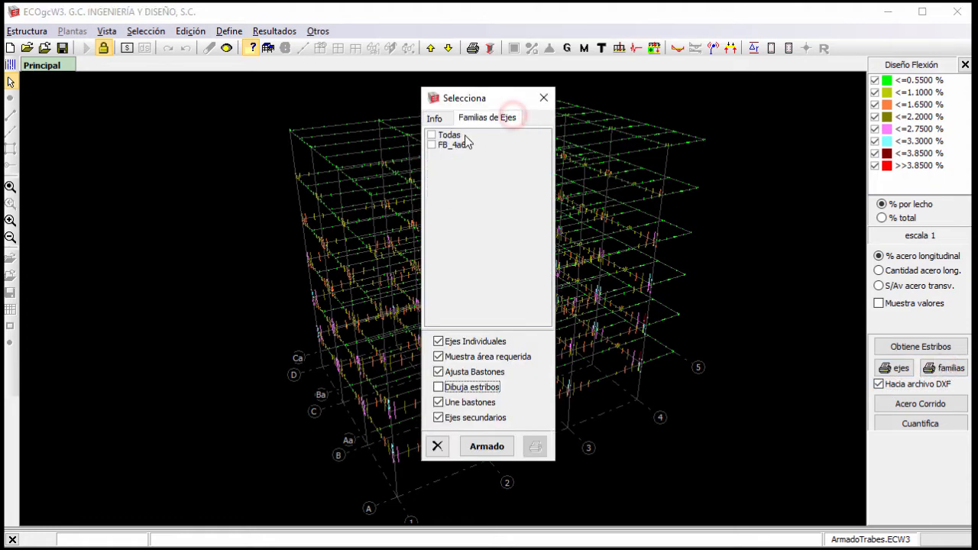
pyautogui.click(431, 145)
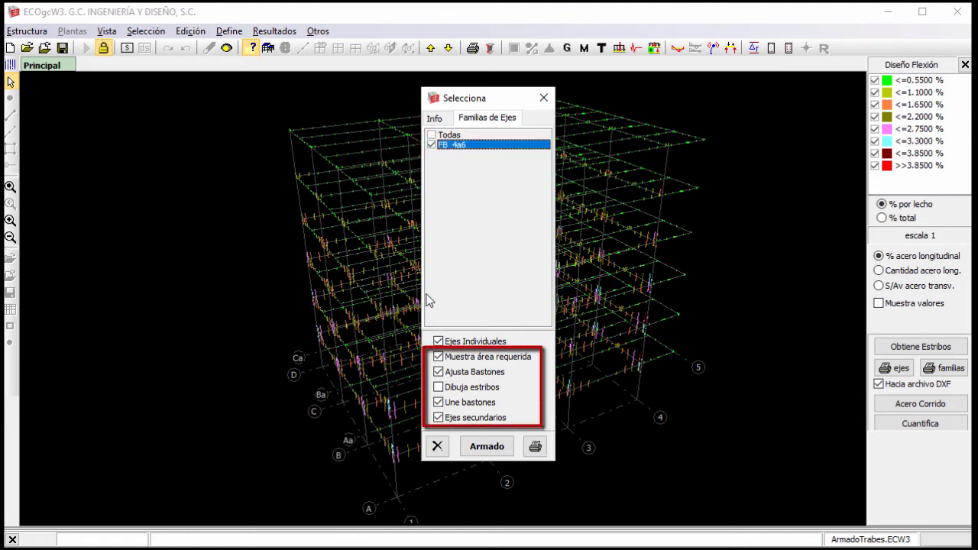
pyautogui.click(439, 388)
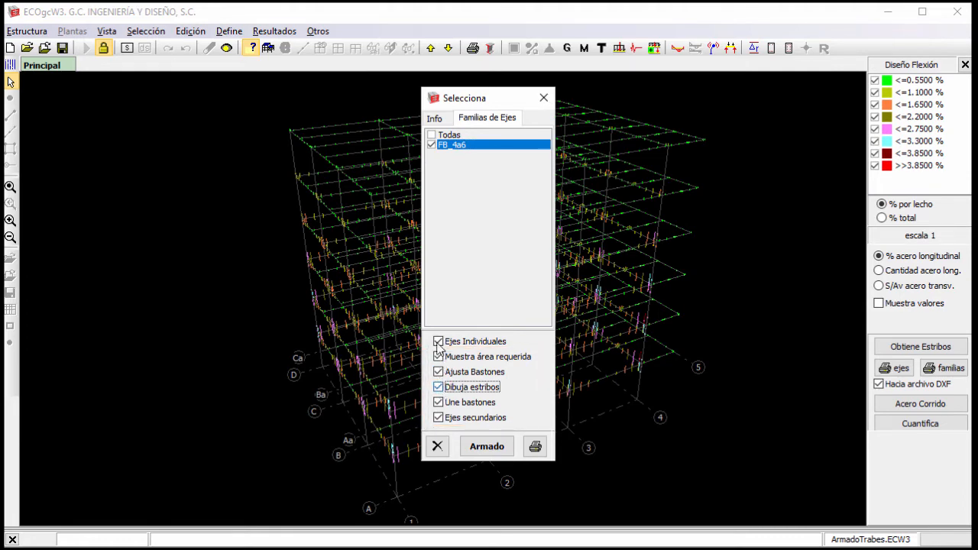
pyautogui.click(438, 341)
# Export the family's reinforcement drawing as a DXF file in the ECOgcW3 folder, with a file name starting with FB_.
pyautogui.click(532, 446)
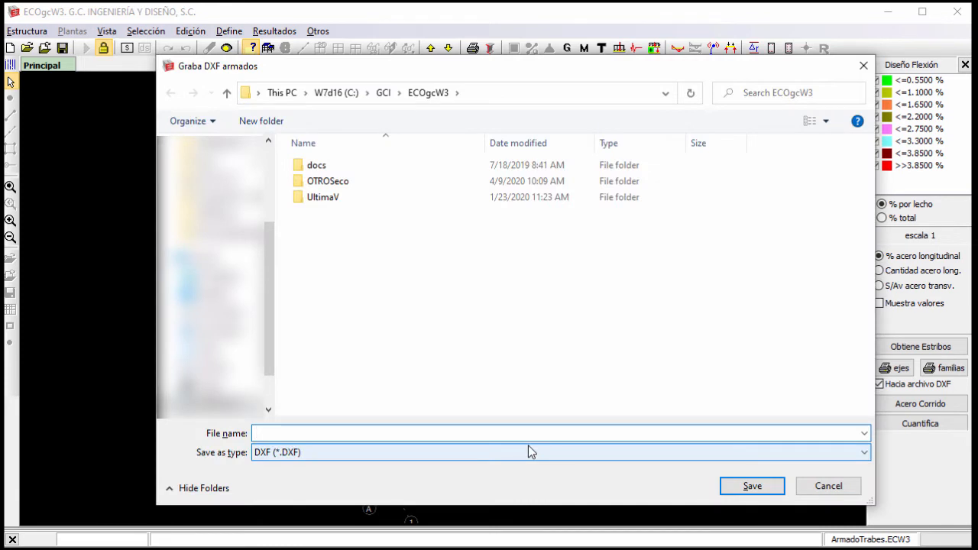
pyautogui.write('FB_T')
pyautogui.click(755, 486)
pyautogui.click(591, 290)
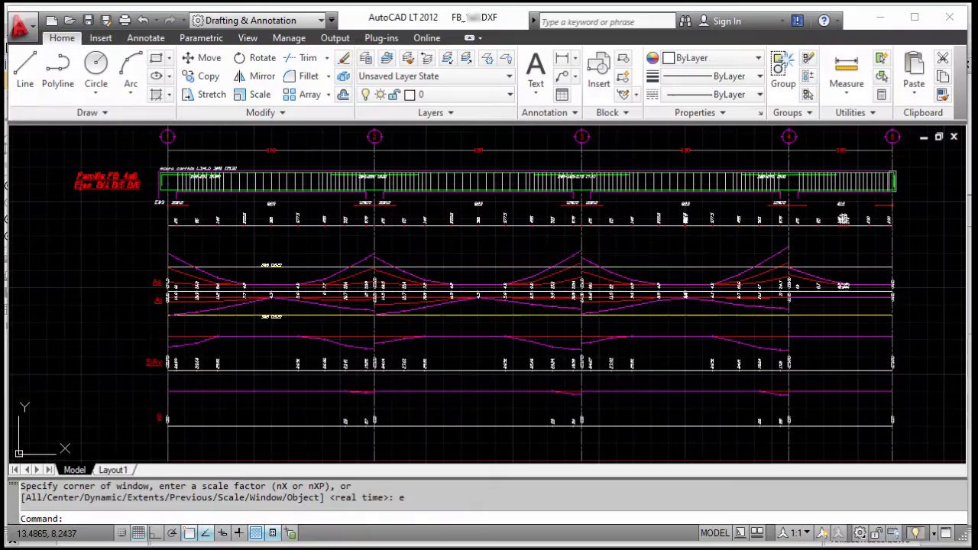
# In AutoCAD, examine the exported beam elevation span by span, from axis 1 to axis 5, for its bars and stirrup spacing.
pyautogui.scroll(6, 191, 164)
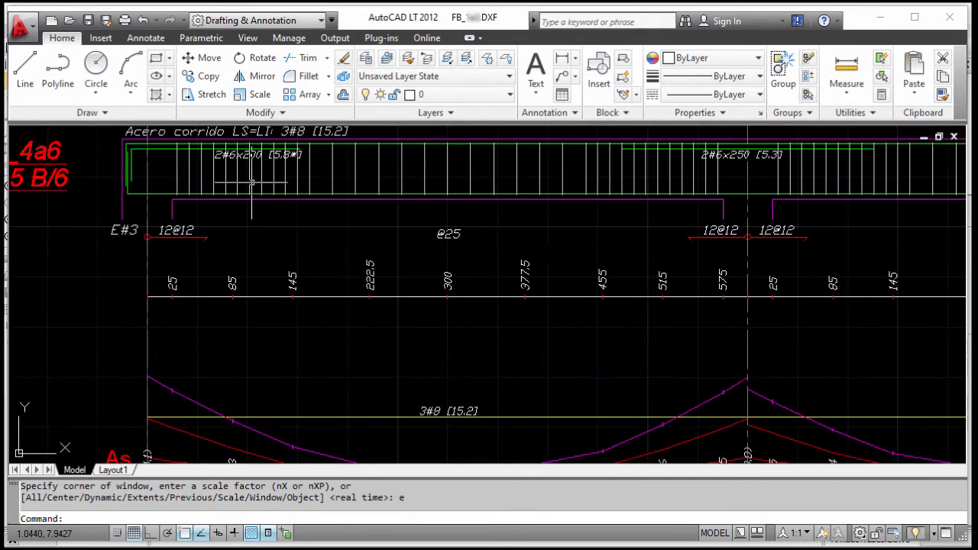
pyautogui.moveTo(618, 264); pyautogui.dragTo(283, 267, button='middle')
pyautogui.moveTo(721, 272)
pyautogui.mouseDown(button='middle')
pyautogui.moveTo(230, 273)
pyautogui.moveTo(405, 273)
pyautogui.mouseUp(button='middle')
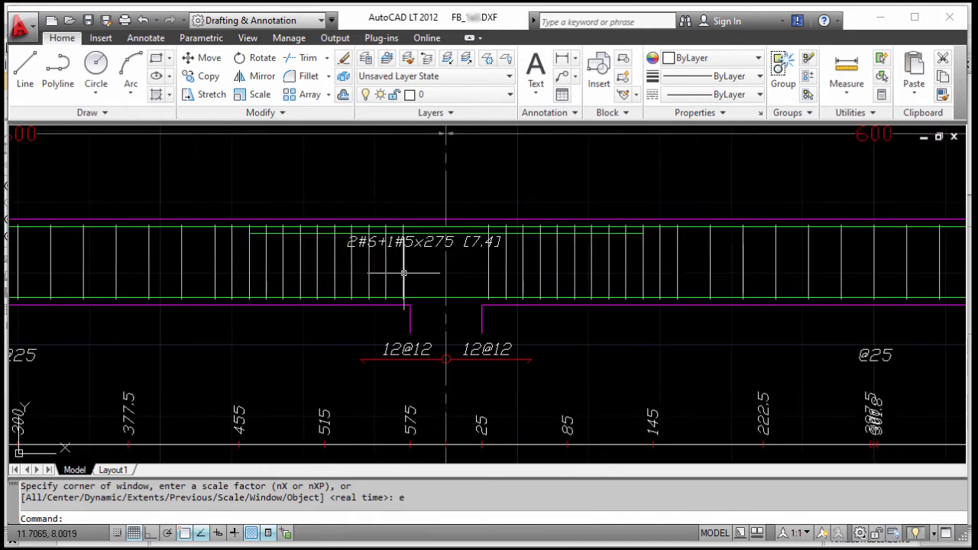
pyautogui.moveTo(770, 273); pyautogui.dragTo(213, 266, button='middle')
pyautogui.moveTo(691, 268); pyautogui.dragTo(291, 260, button='middle')
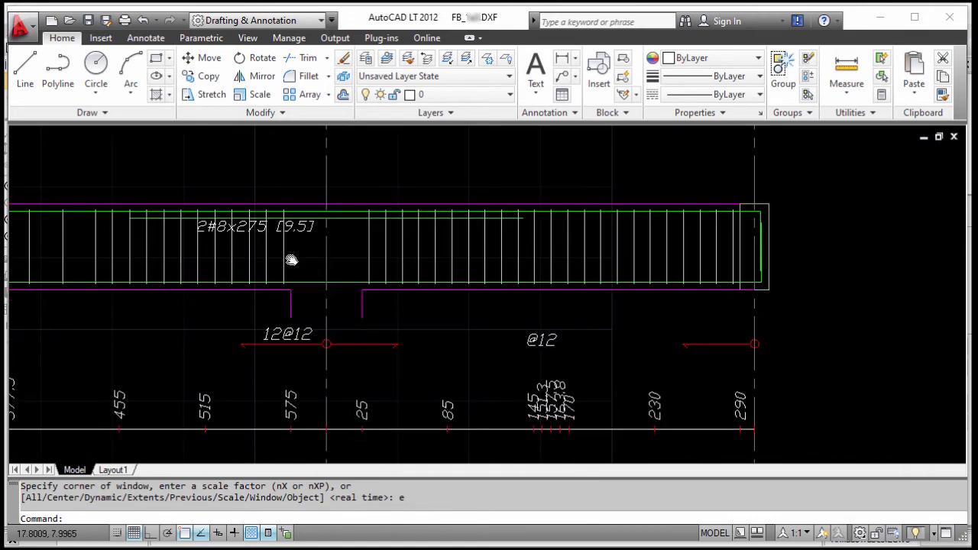
# Examine the As, Ai, S/Av and S diagrams below the beam, finishing with the whole drawing fitted to its extents.
pyautogui.scroll(-4, 290, 258)
pyautogui.moveTo(235, 301); pyautogui.dragTo(596, 222, button='middle')
pyautogui.moveTo(311, 342)
pyautogui.mouseDown(button='middle')
pyautogui.moveTo(617, 281)
pyautogui.moveTo(709, 203)
pyautogui.mouseUp(button='middle')
pyautogui.moveTo(289, 312)
pyautogui.mouseDown(button='middle')
pyautogui.moveTo(388, 233)
pyautogui.moveTo(380, 350)
pyautogui.mouseUp(button='middle')
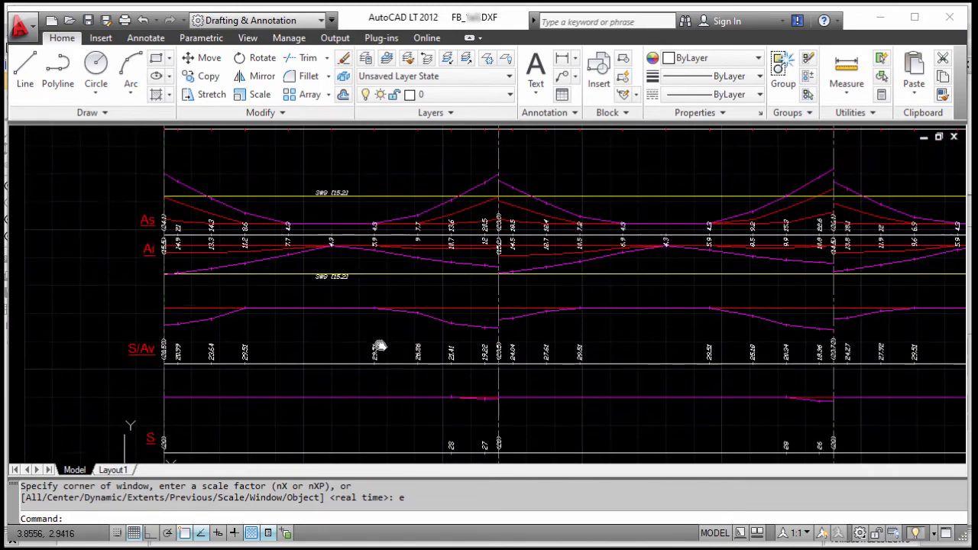
pyautogui.moveTo(373, 265); pyautogui.dragTo(367, 364, button='middle')
pyautogui.press('Return')
pyautogui.write('e')
pyautogui.press('Return')
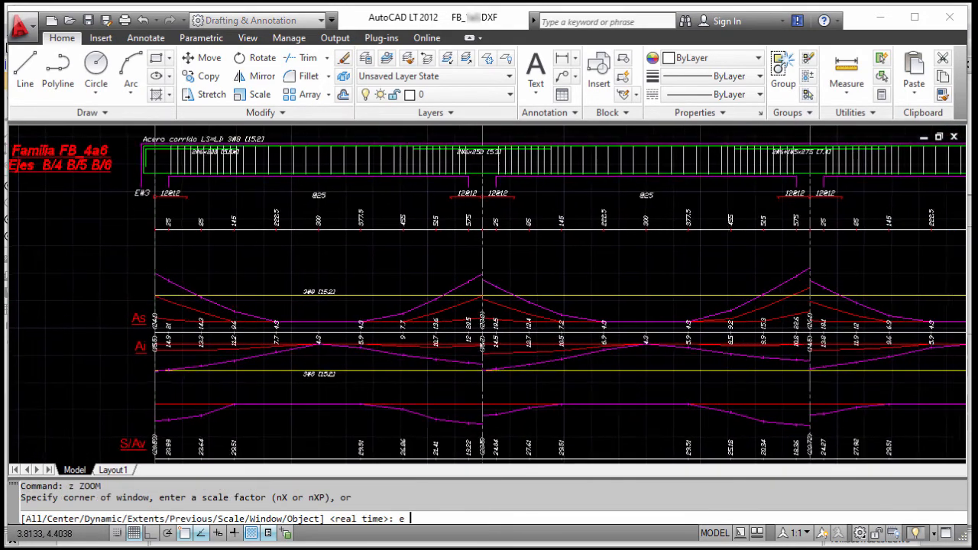
# Review the exported drawing's layer list, then switch back to ECOgcW3.
pyautogui.click(509, 95)
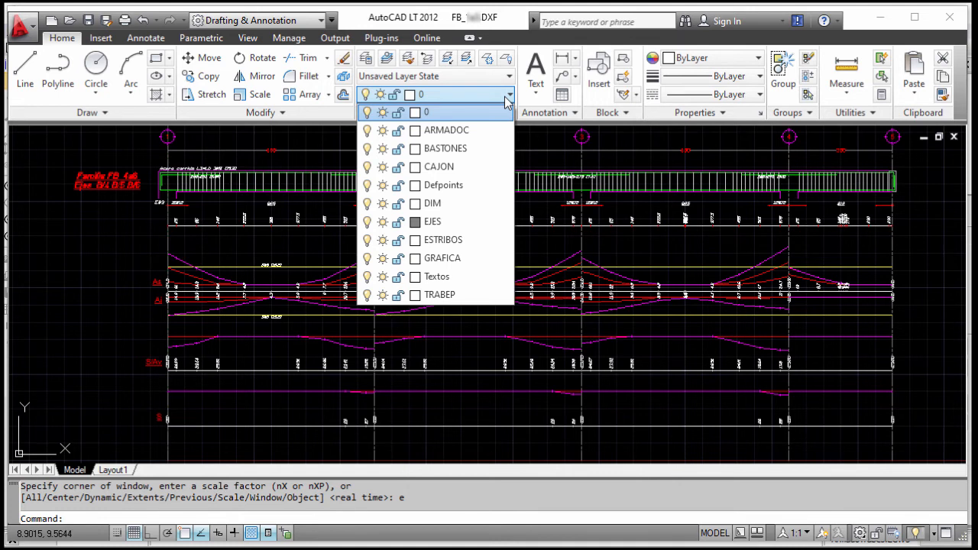
pyautogui.click(917, 166)
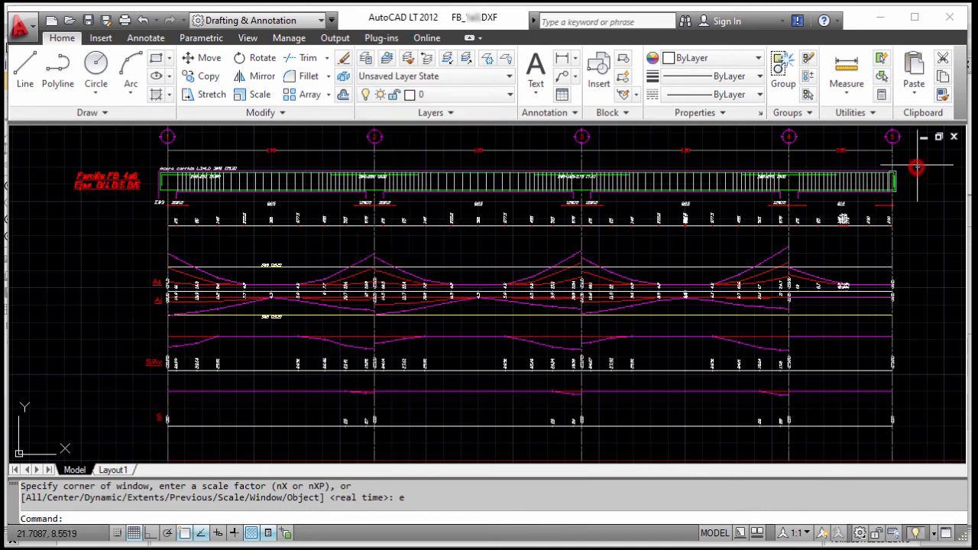
pyautogui.click(878, 17)
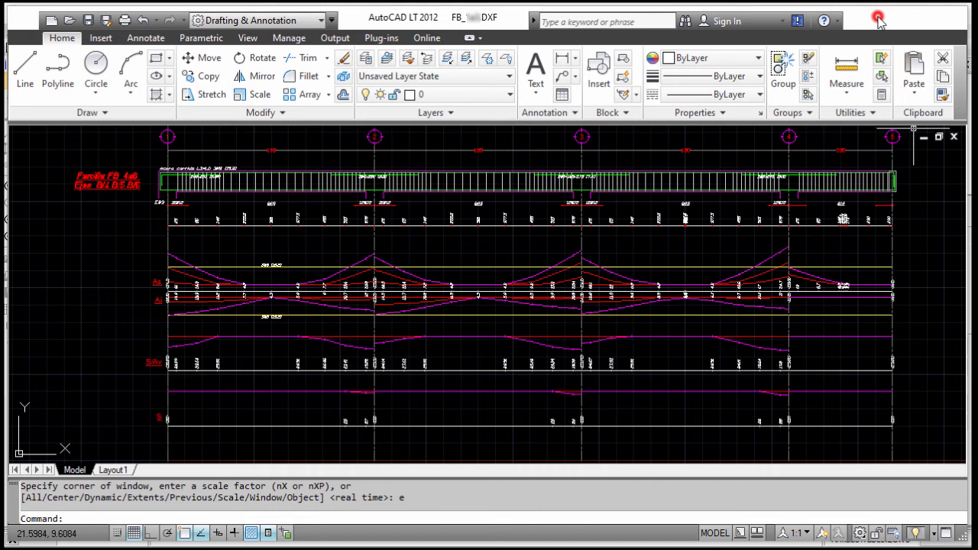
pyautogui.click(879, 19)
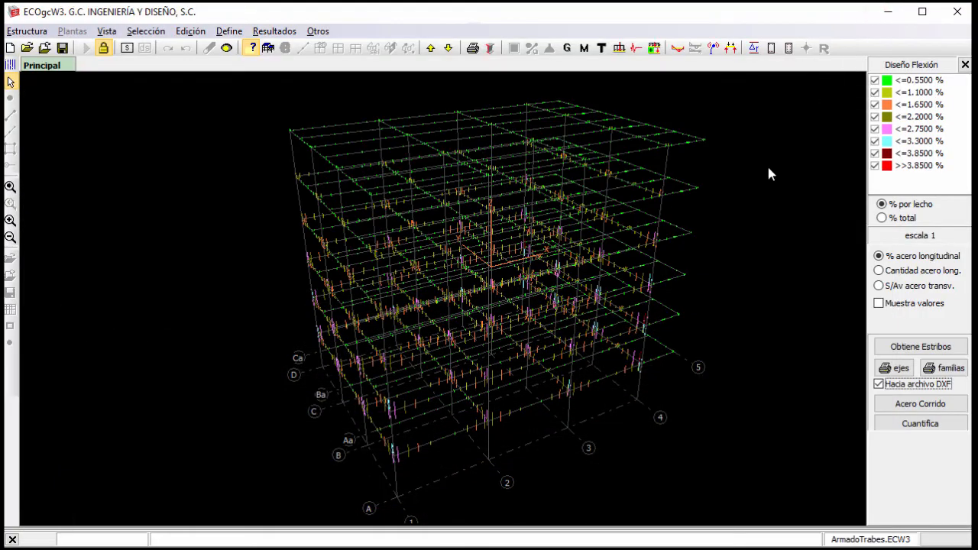